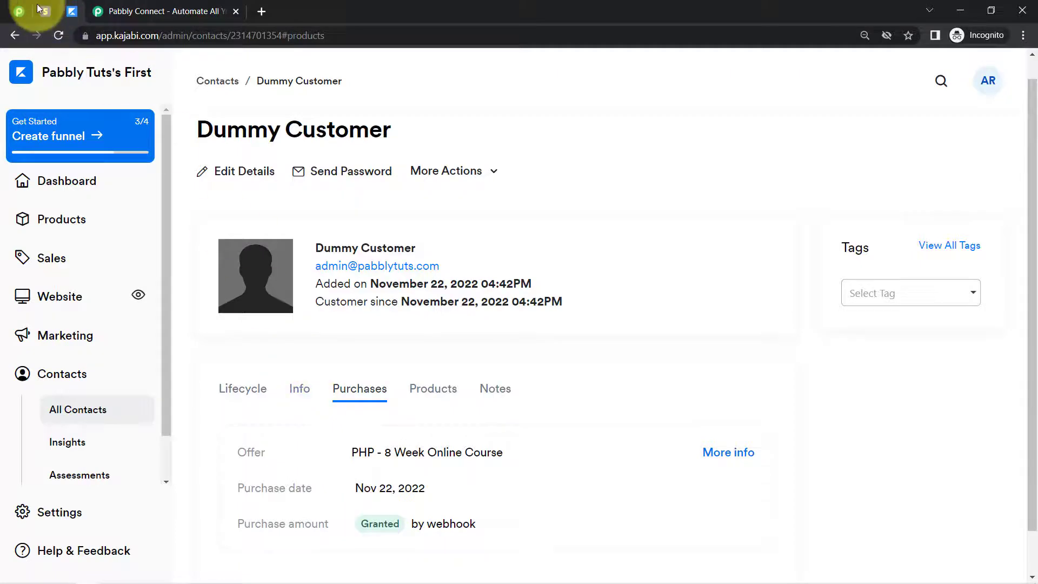
Go to the Pabbly Connect website, sign in to the account and open the Pabbly Connect dashboard
click(45, 10)
click(74, 11)
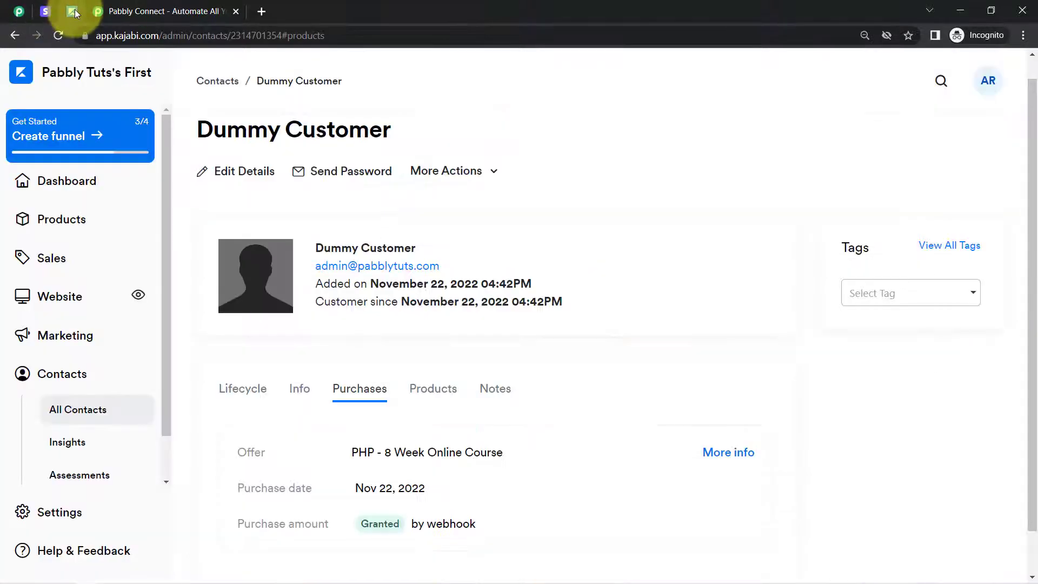
click(119, 12)
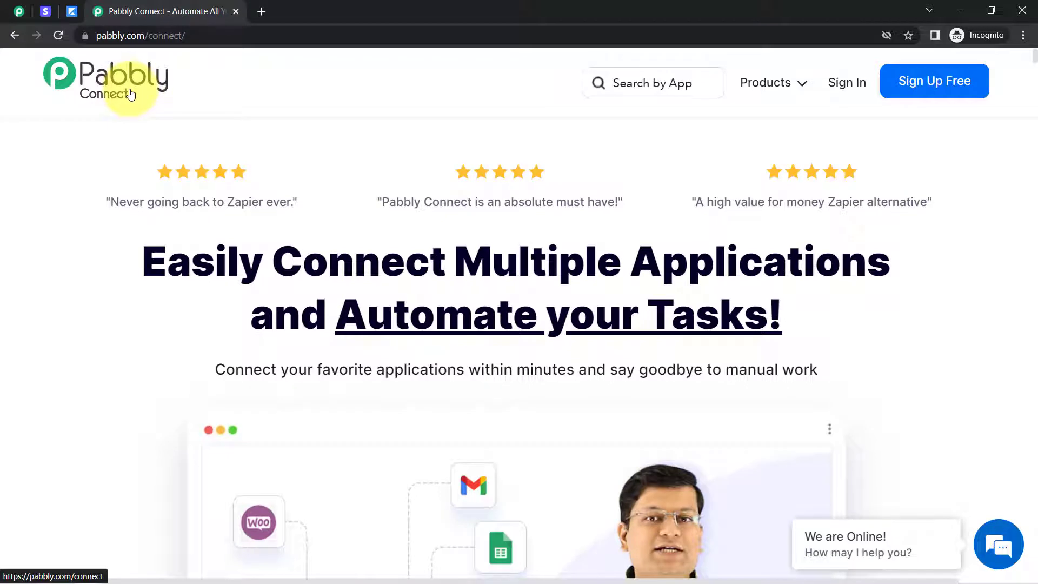
click(178, 36)
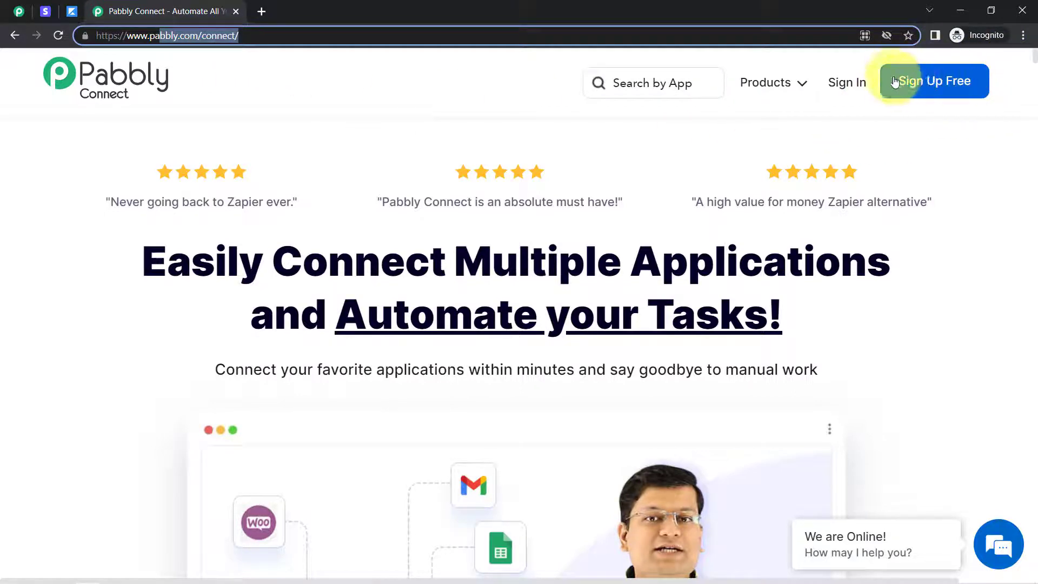
click(850, 86)
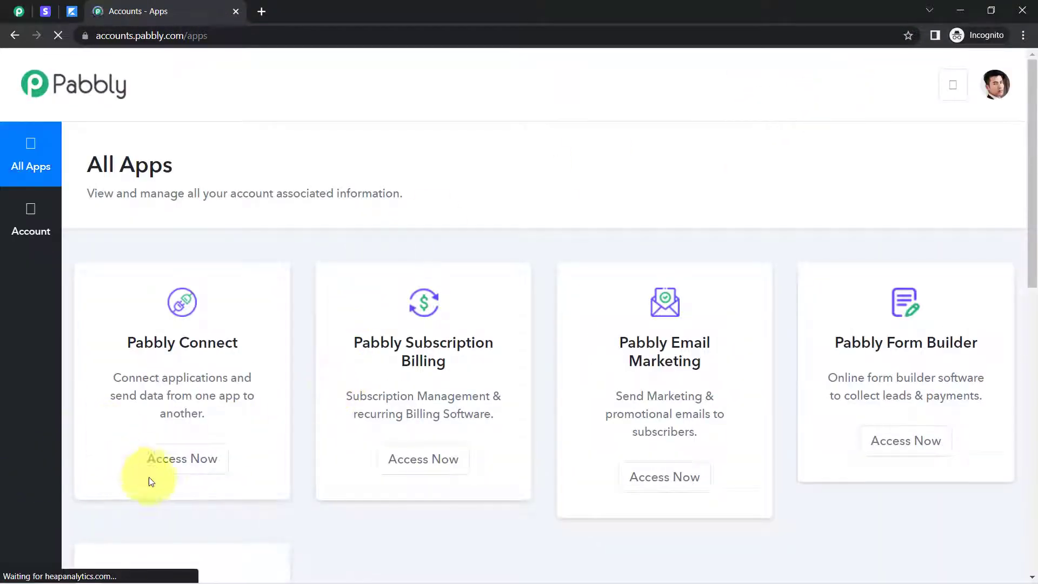
click(183, 459)
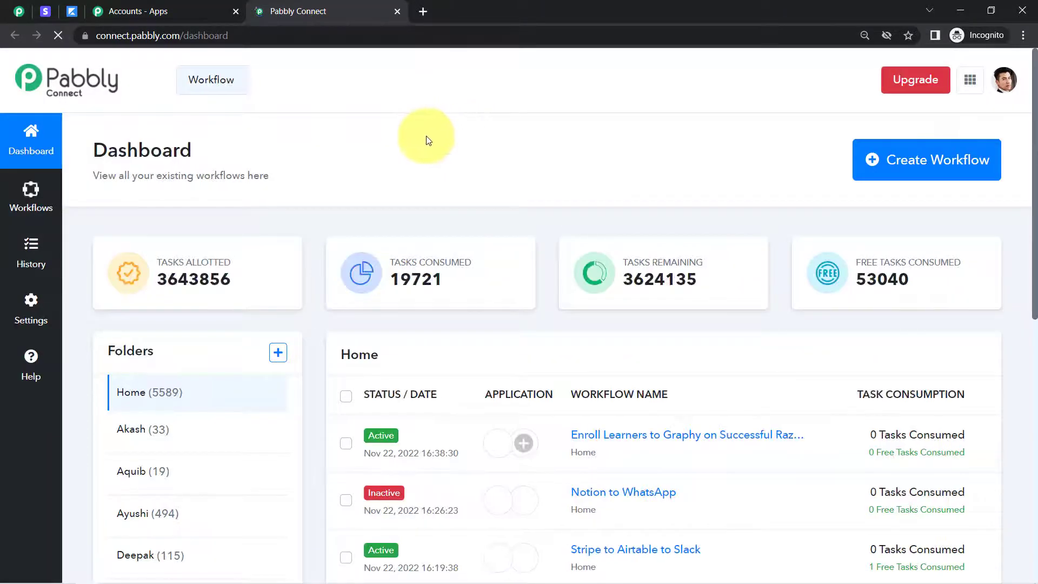
double_click(101, 150)
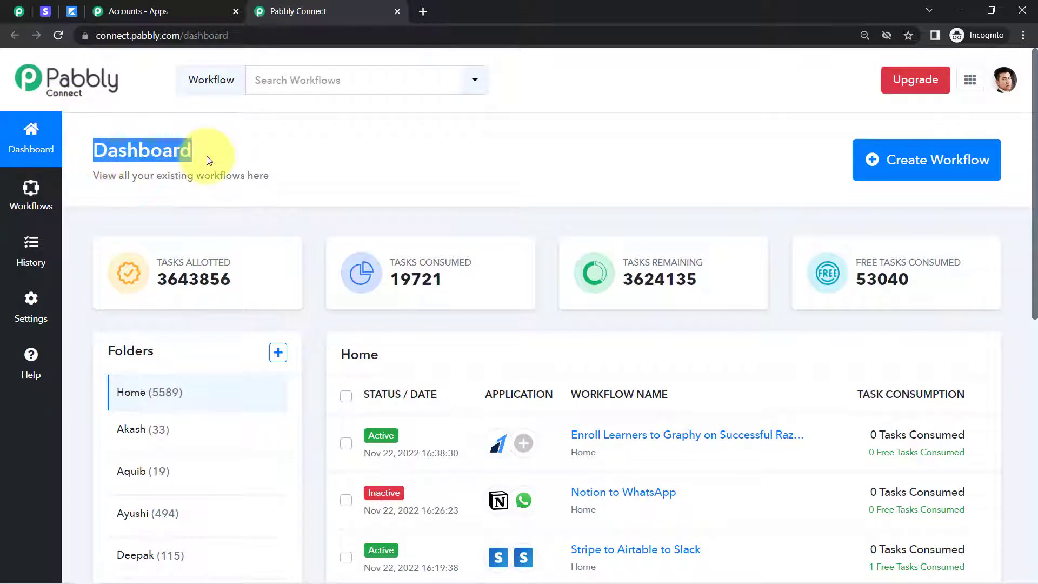
click(1029, 38)
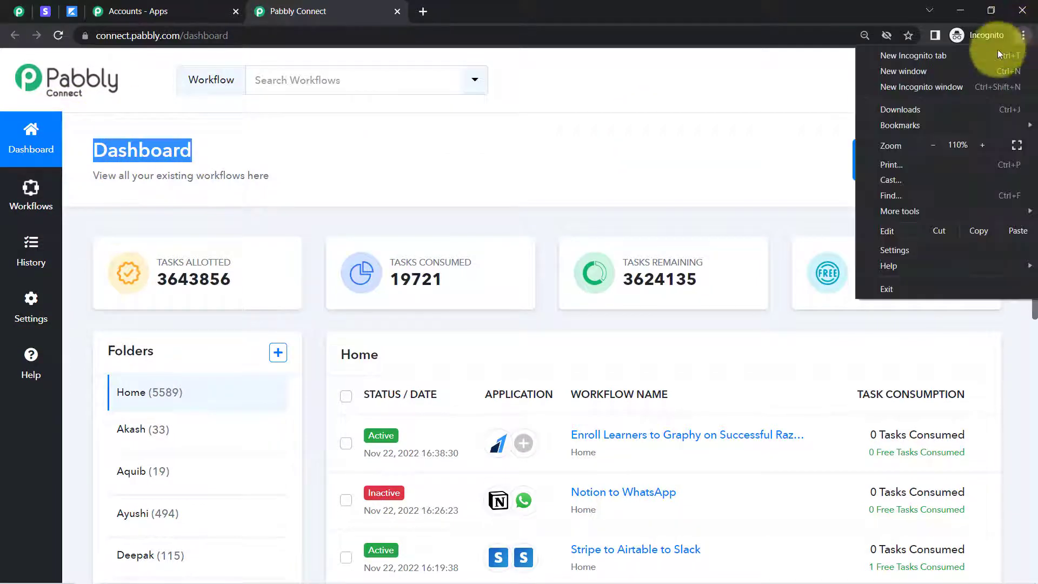
click(795, 123)
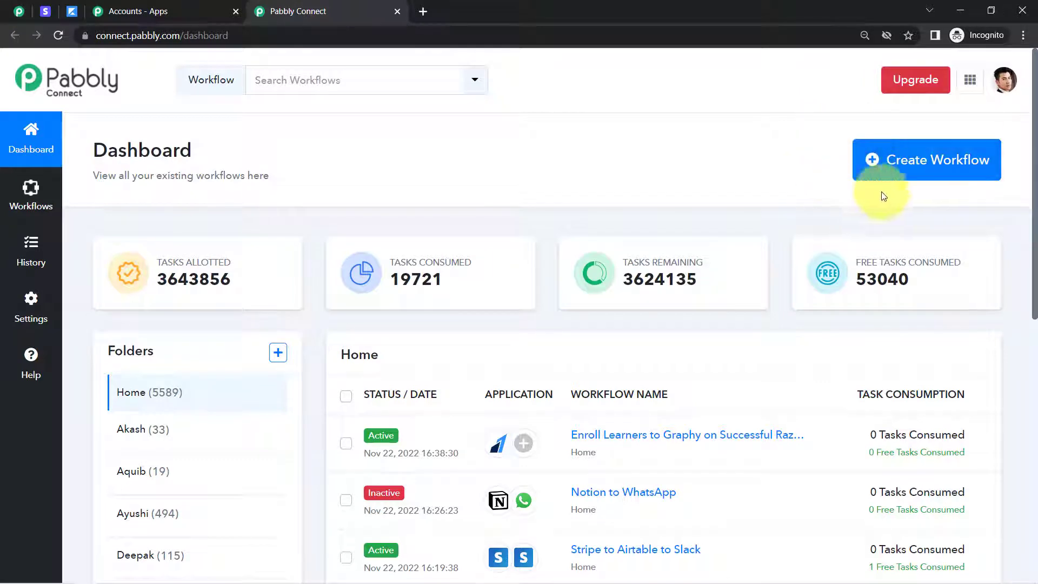
Create a workflow named "Revoke Customer's Access from Course on Subscription Cancellation in Stripe"
click(921, 158)
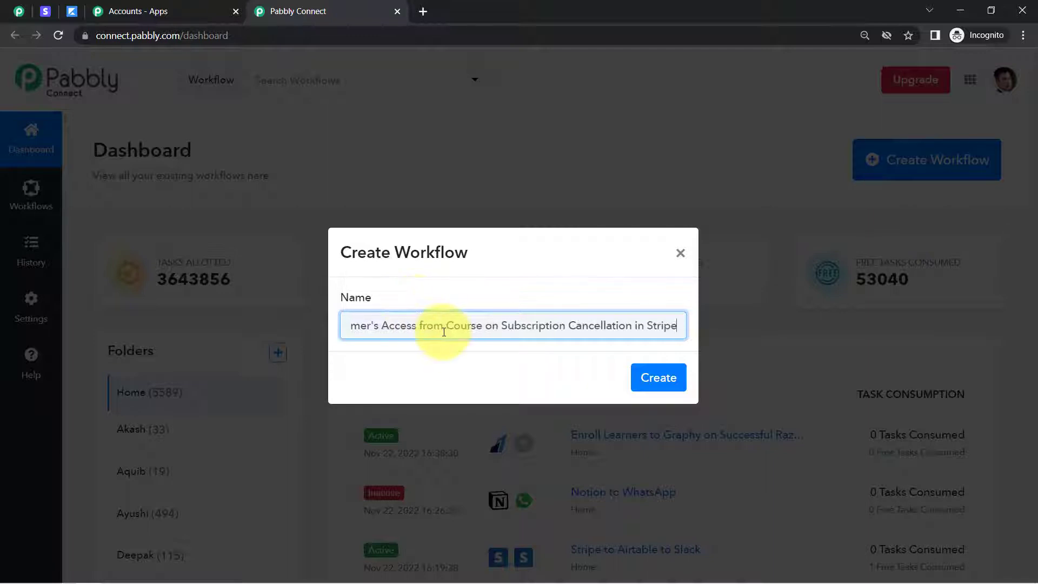
drag(436, 332, 264, 351)
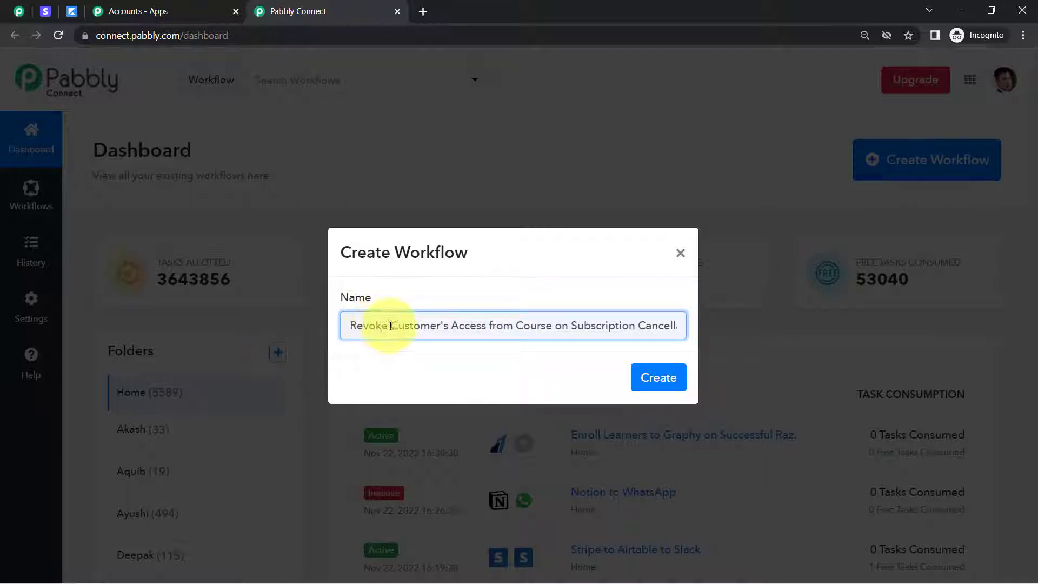
drag(382, 326, 524, 333)
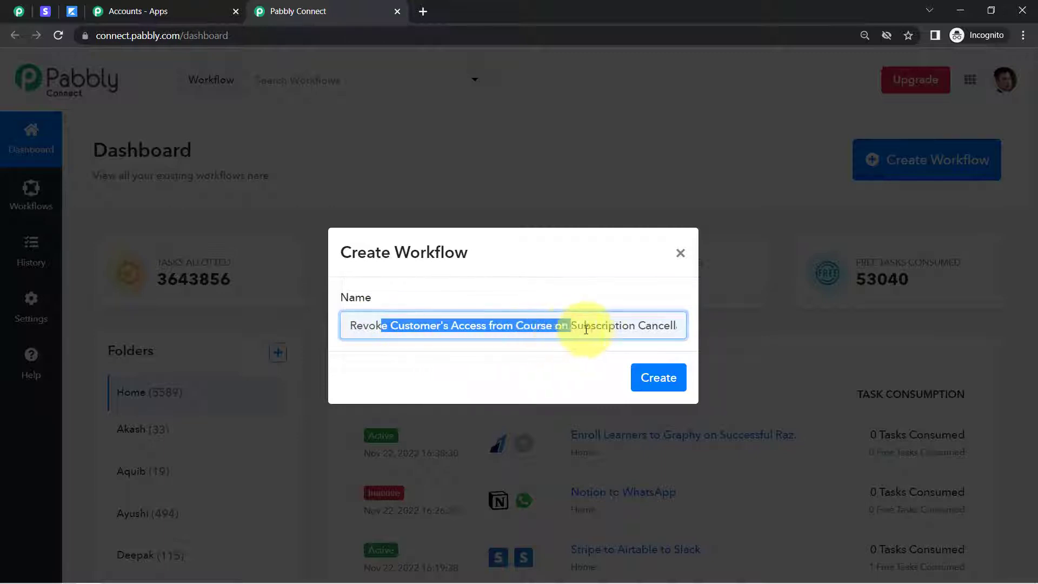
drag(620, 324, 678, 323)
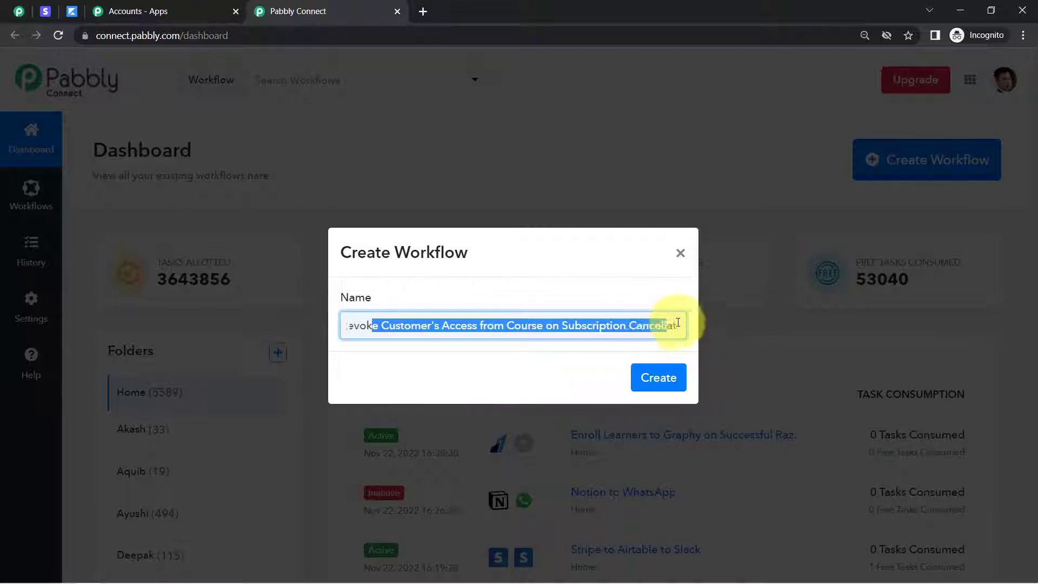
click(633, 326)
click(651, 381)
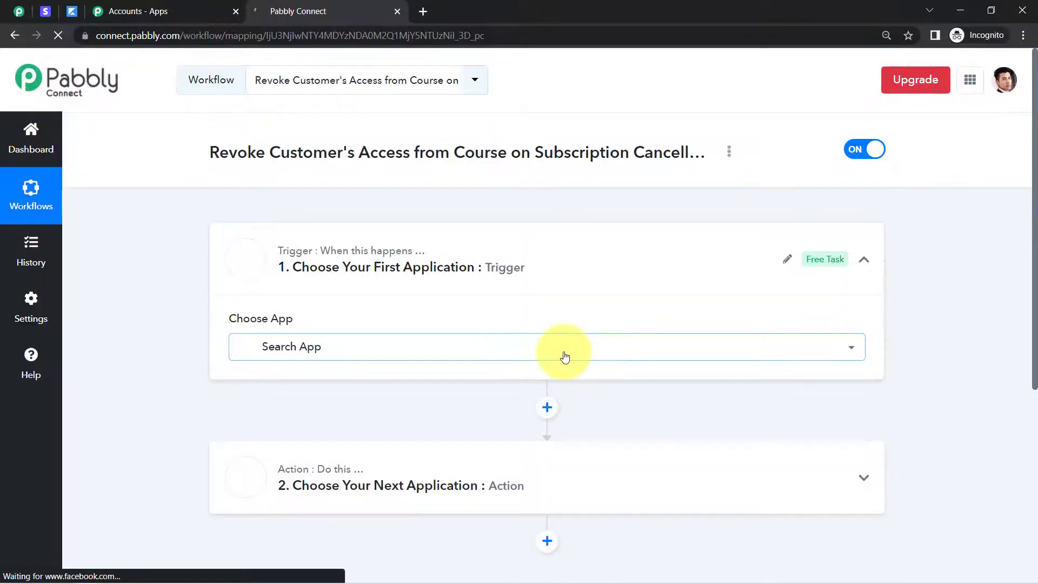
click(564, 357)
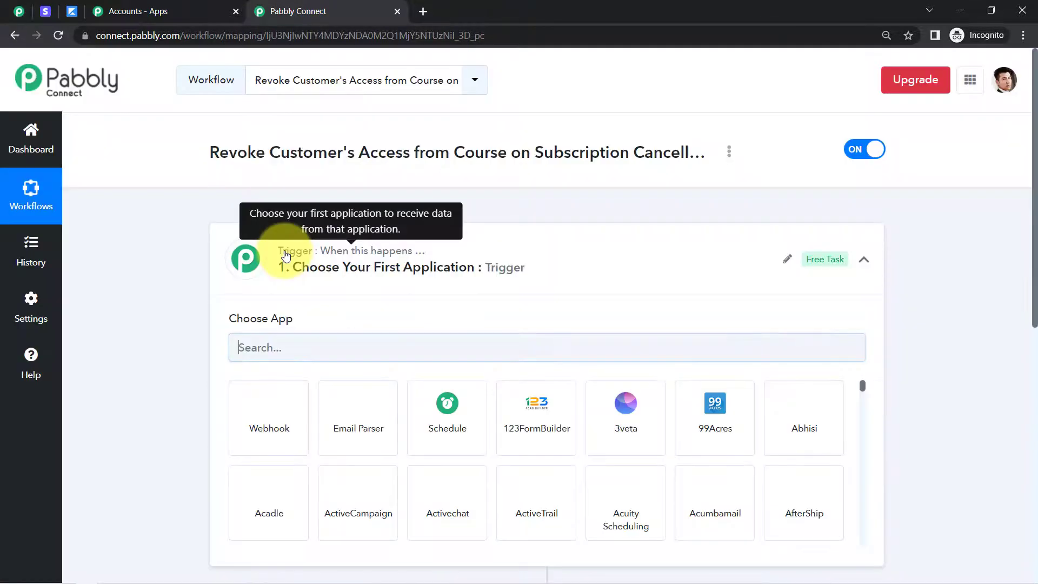
click(286, 255)
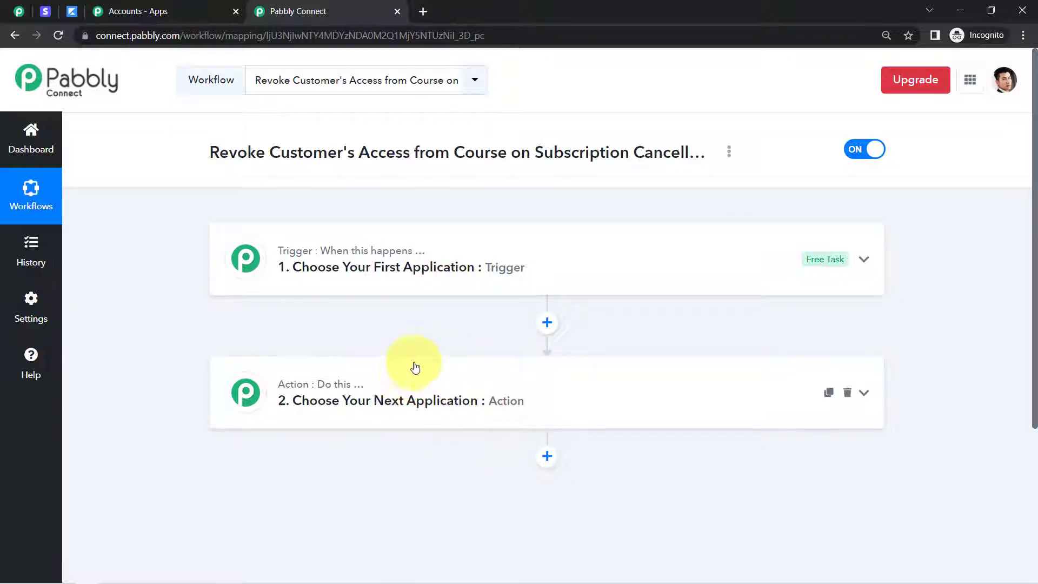
drag(238, 153, 606, 153)
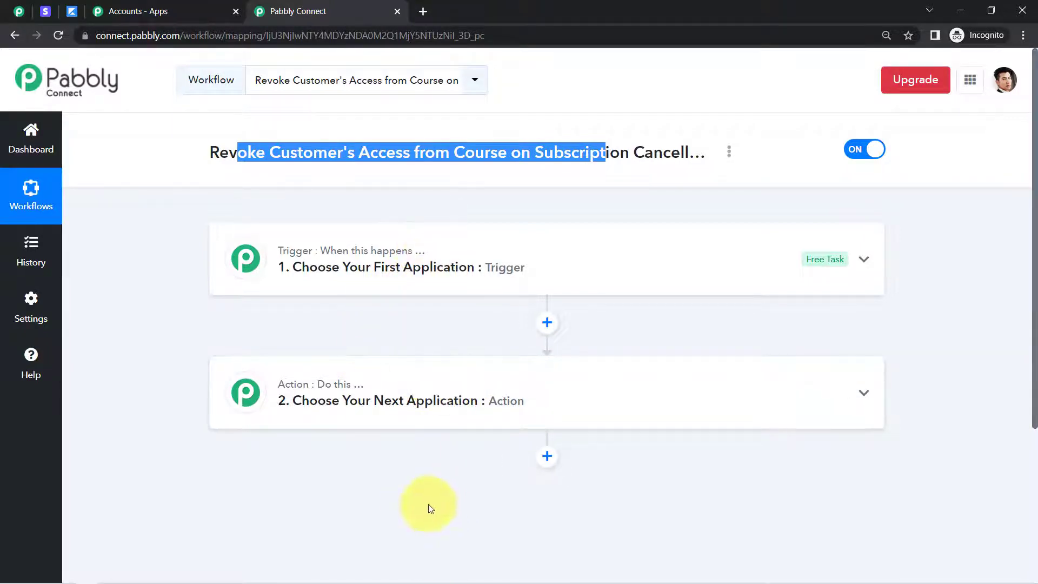
Find Stripe in the app list and choose it as the workflow's trigger application
click(432, 259)
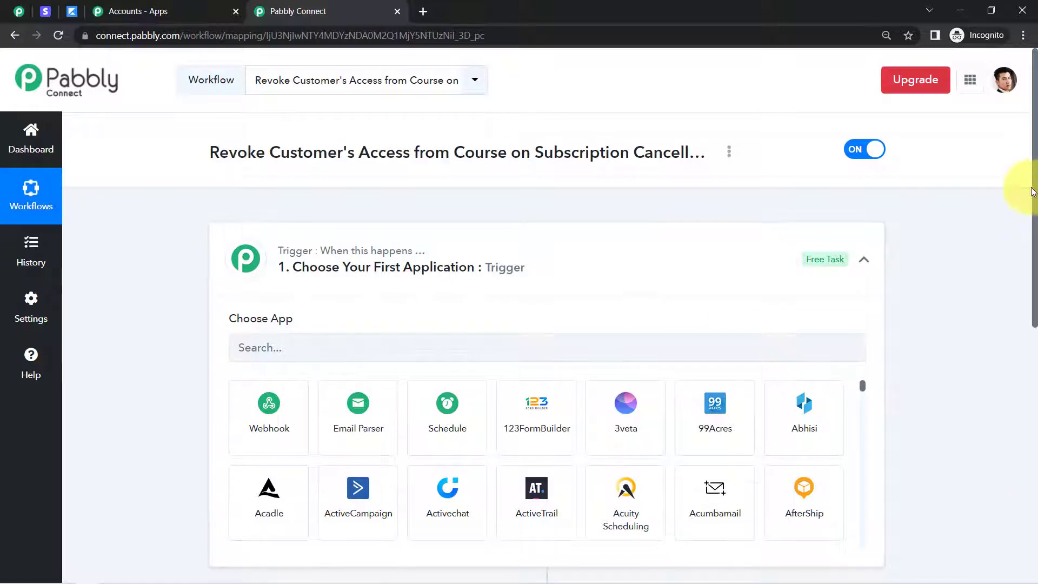
scroll(1034, 197, down, 2)
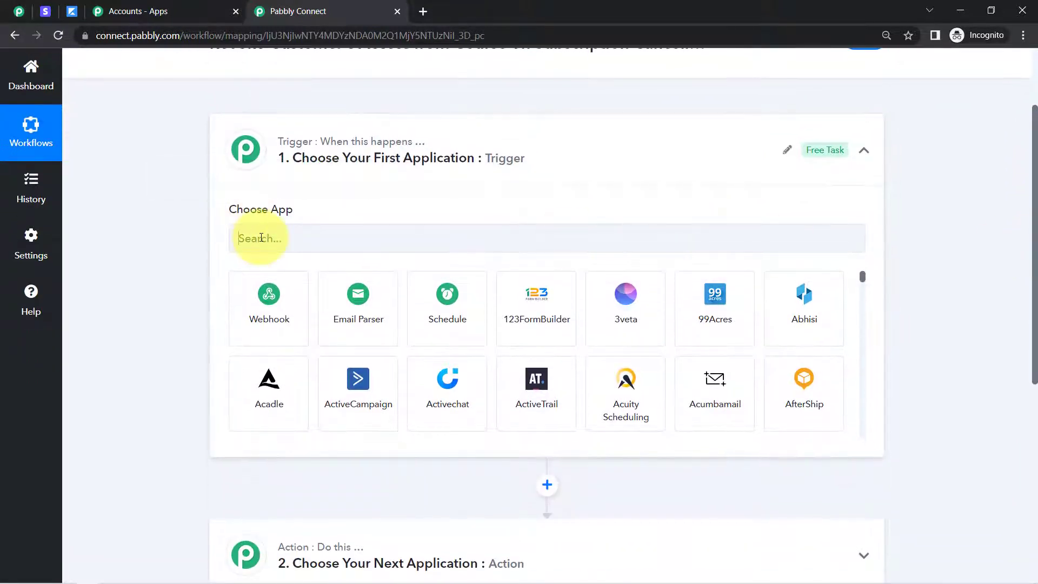
click(260, 251)
text(stri)
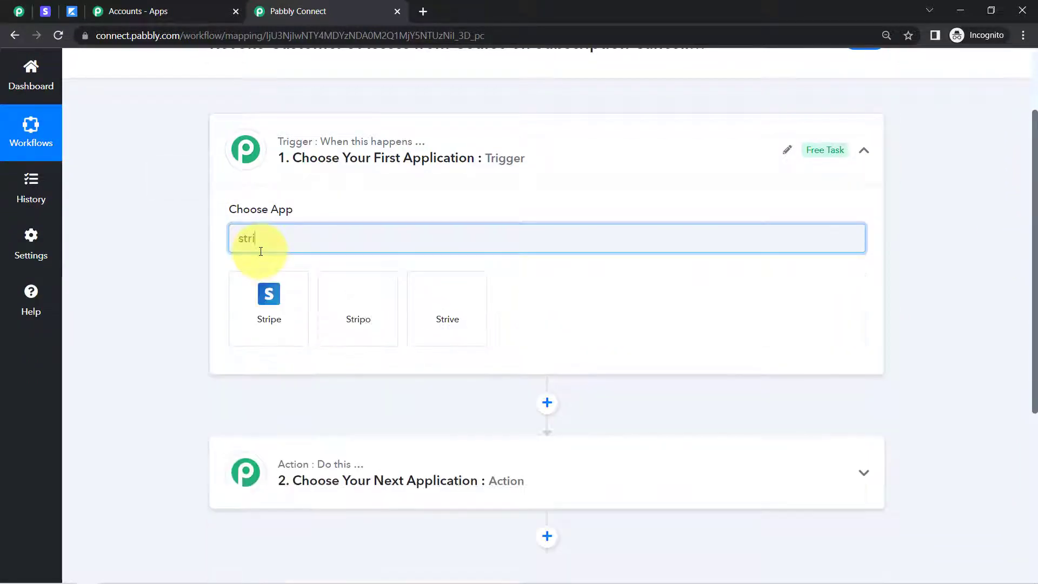
click(273, 295)
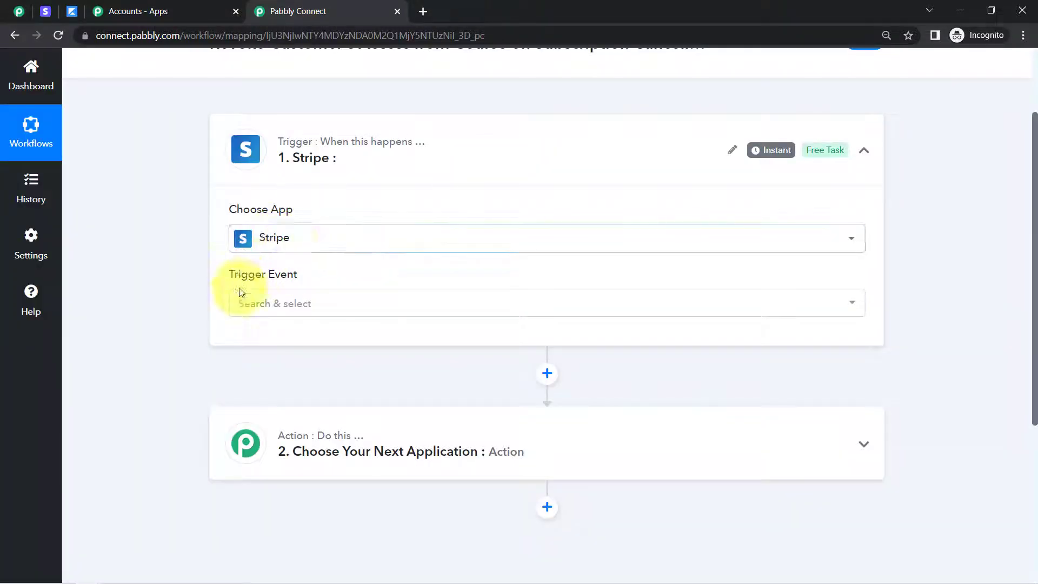
Set the Stripe trigger event to Cancelled Subscription
click(249, 304)
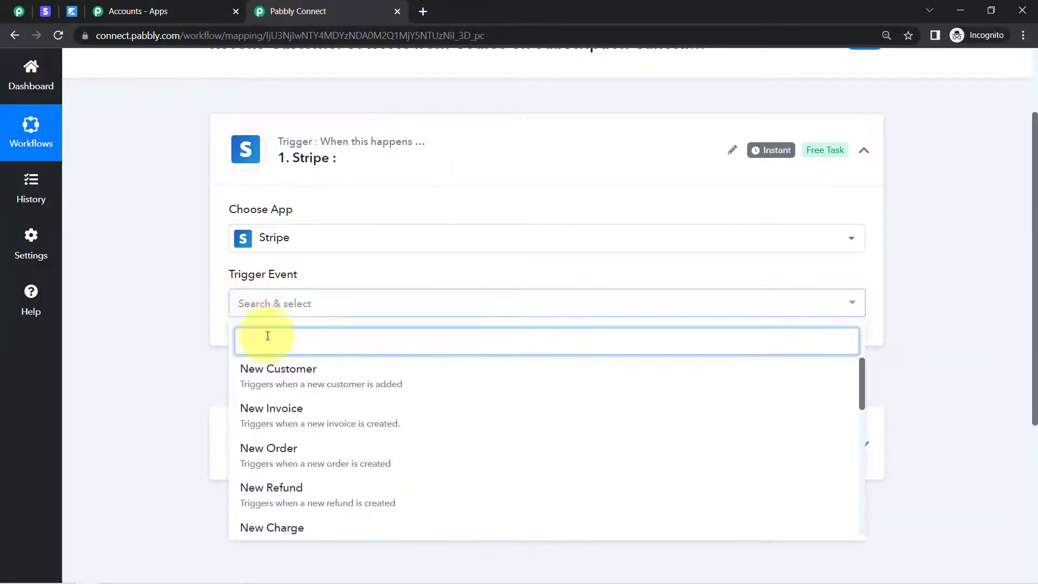
text(can)
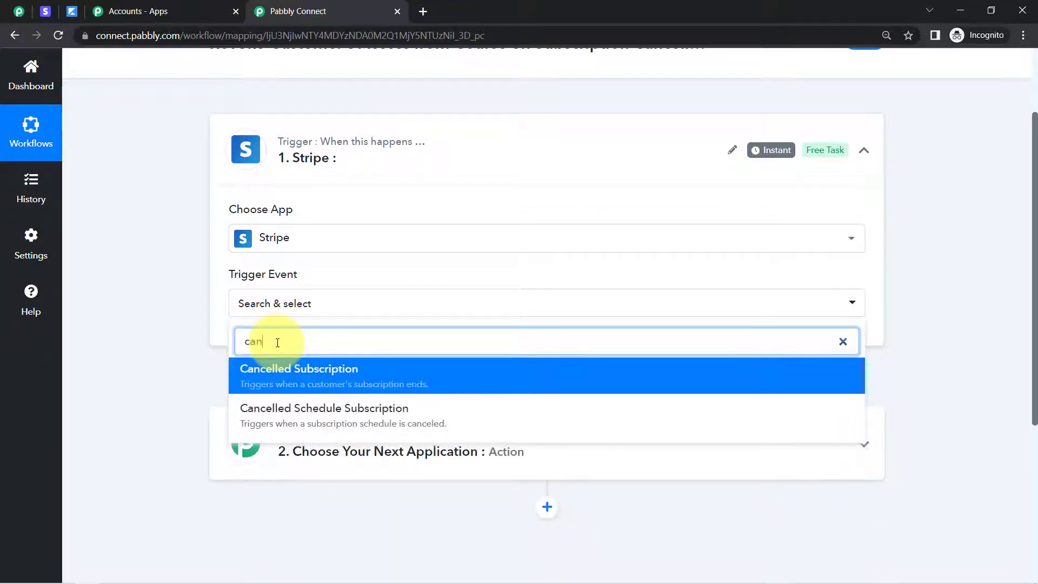
click(307, 374)
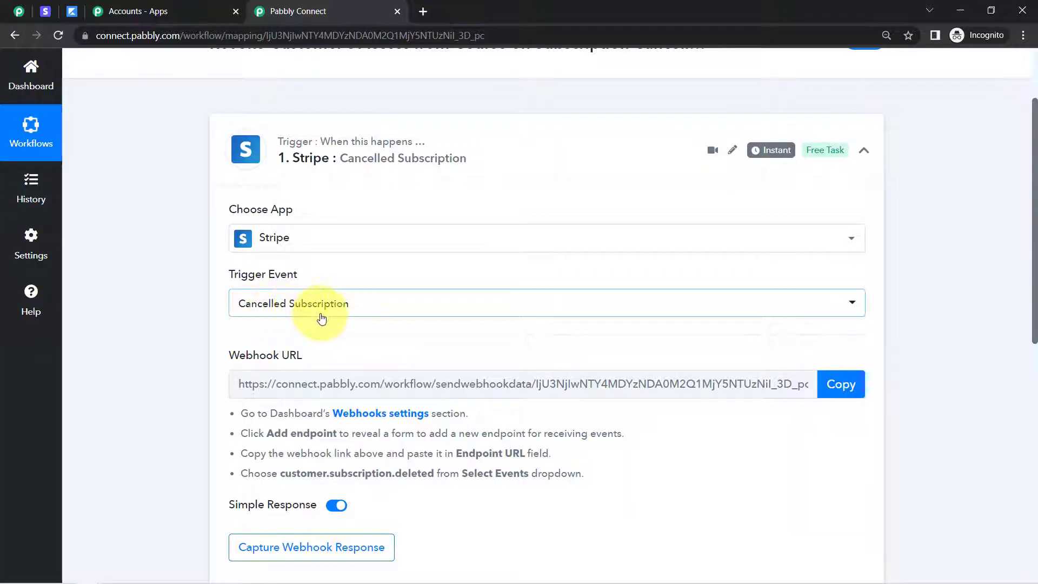
scroll(1035, 213, down, 2)
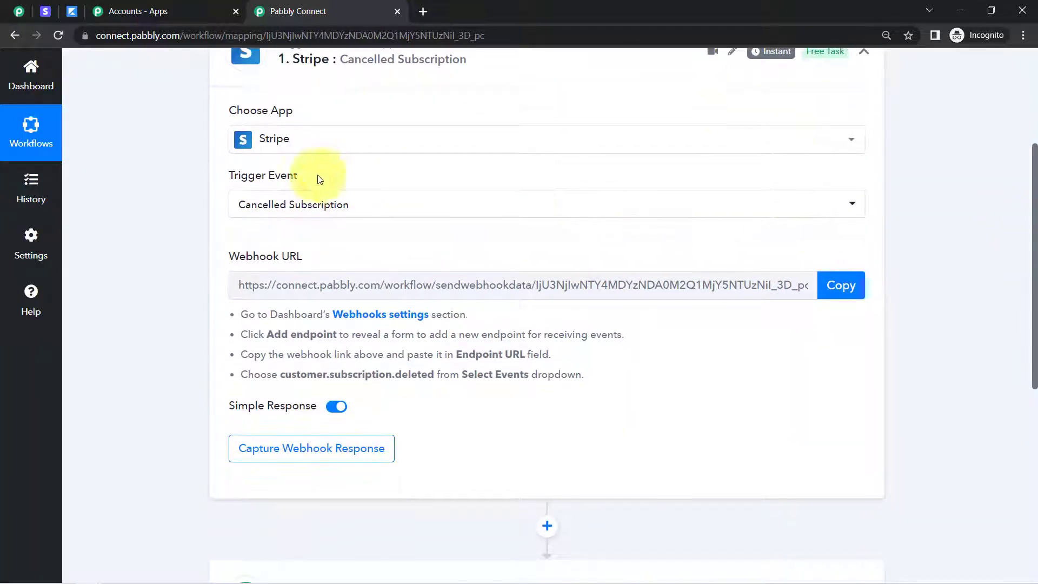
click(262, 202)
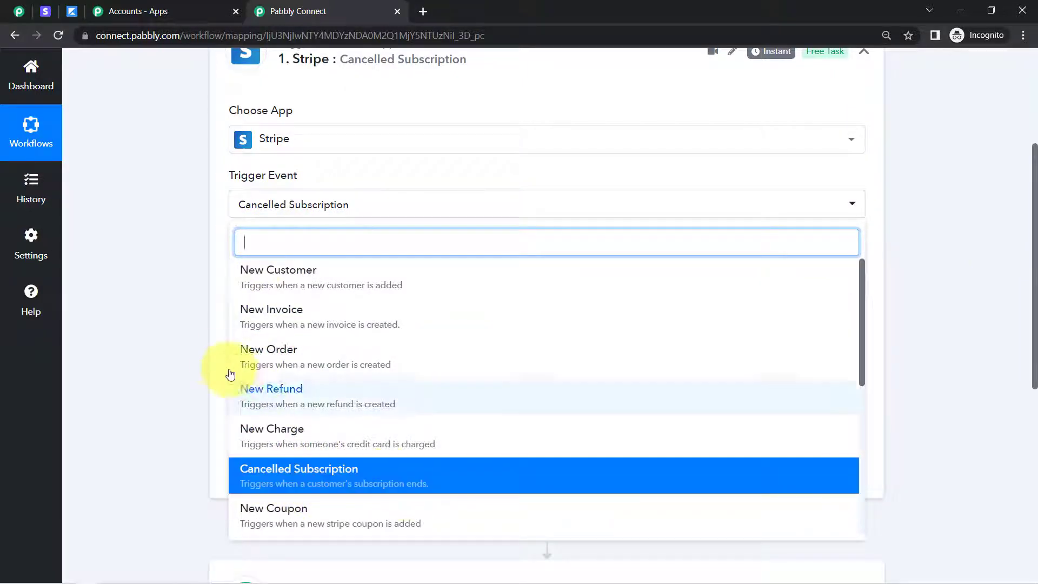
click(208, 354)
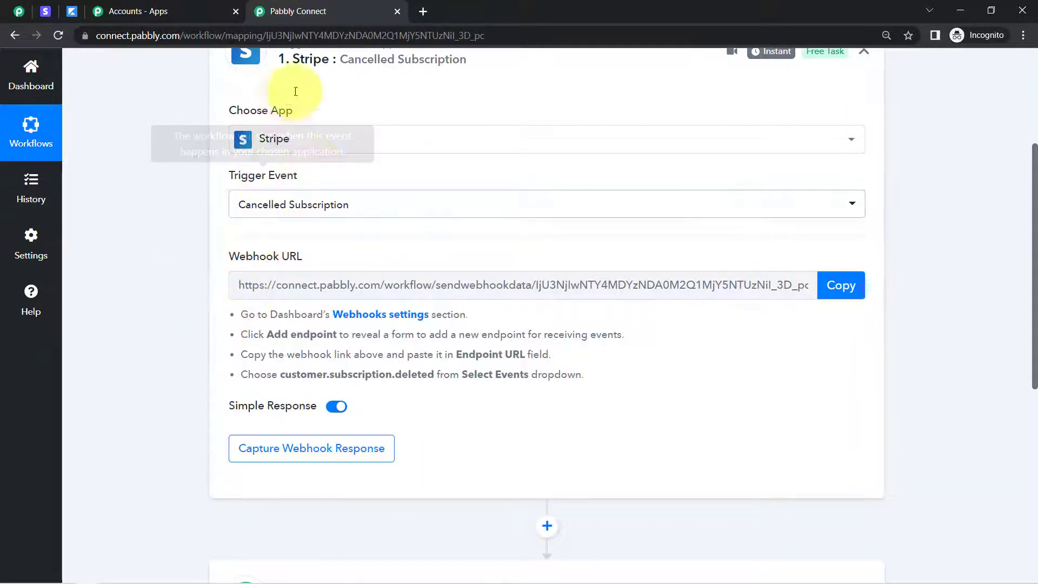
drag(233, 257, 266, 257)
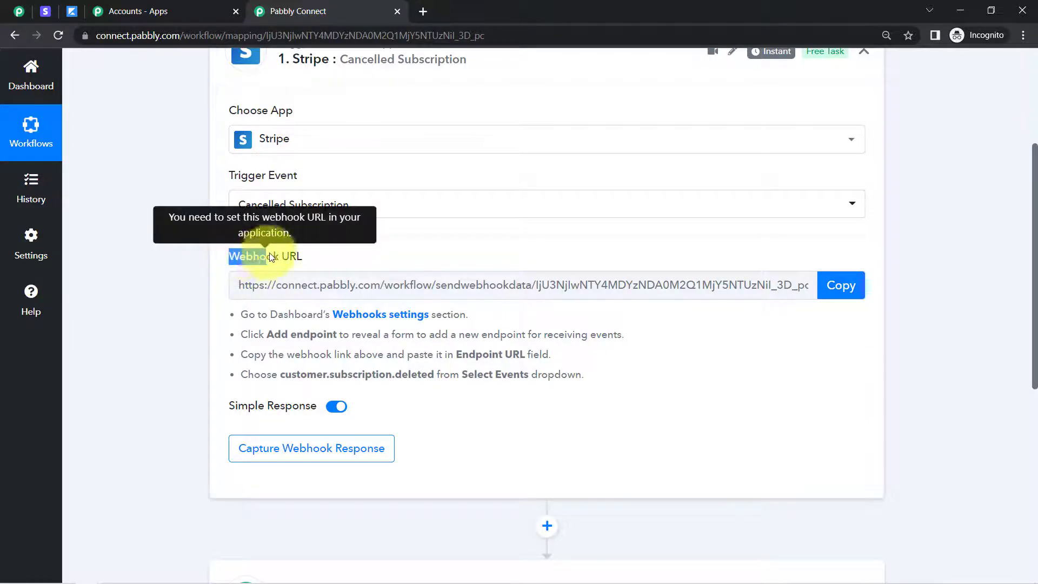
drag(293, 329, 308, 352)
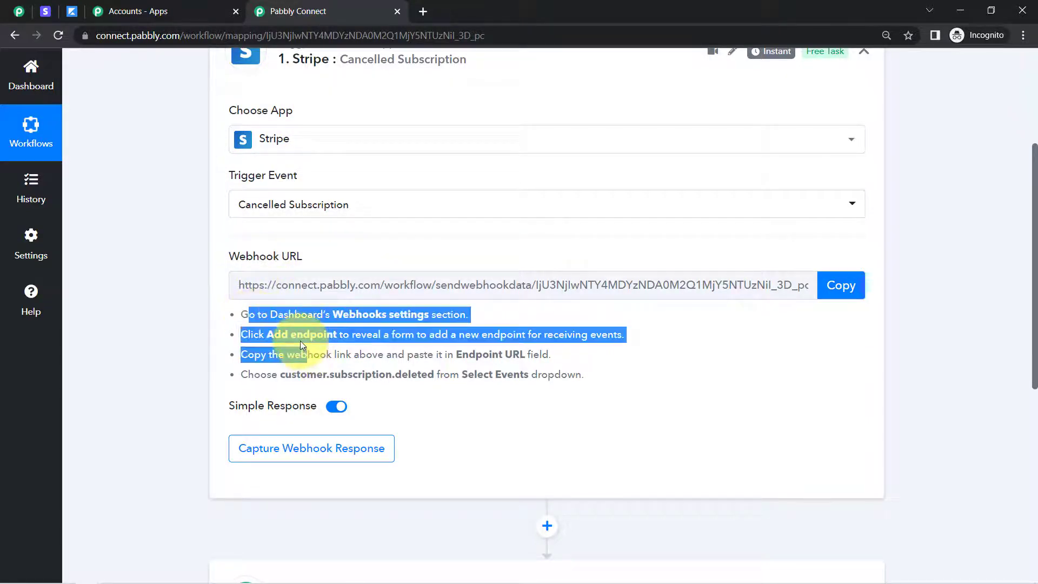
click(301, 345)
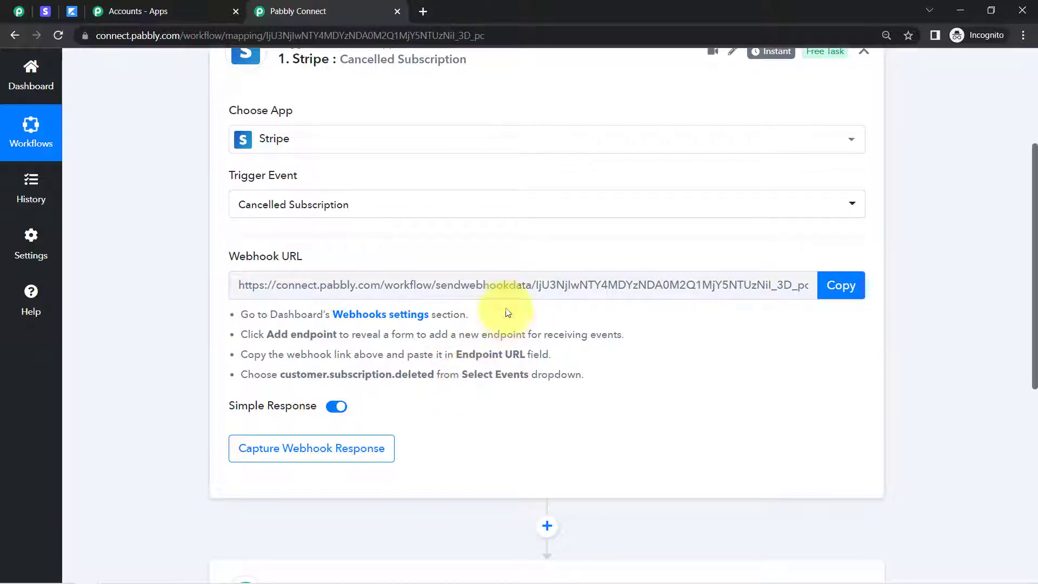
Copy the trigger's webhook URL, switch to Stripe and start adding a new endpoint in the developer webhook settings
click(831, 297)
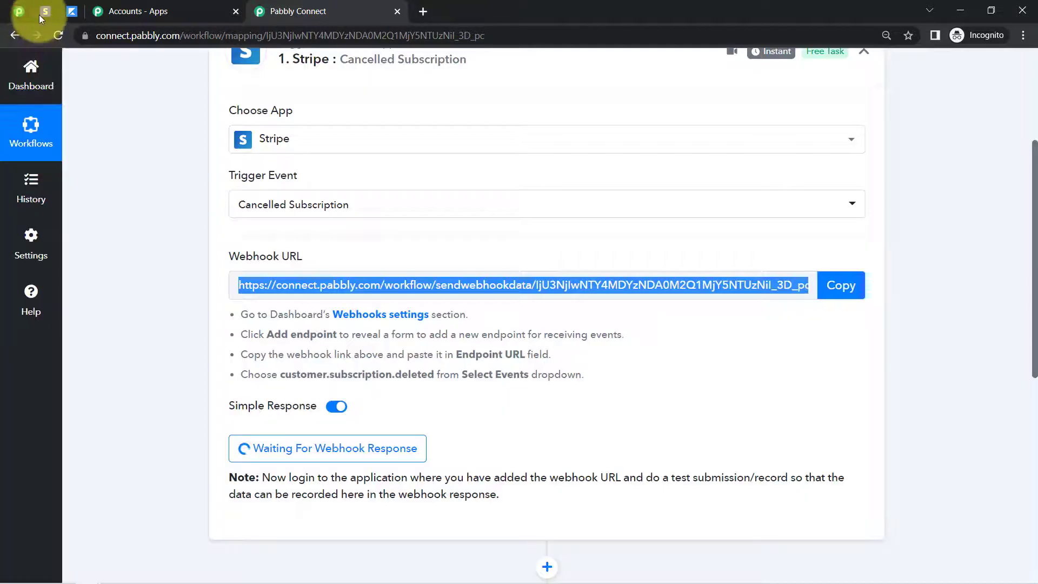
click(39, 14)
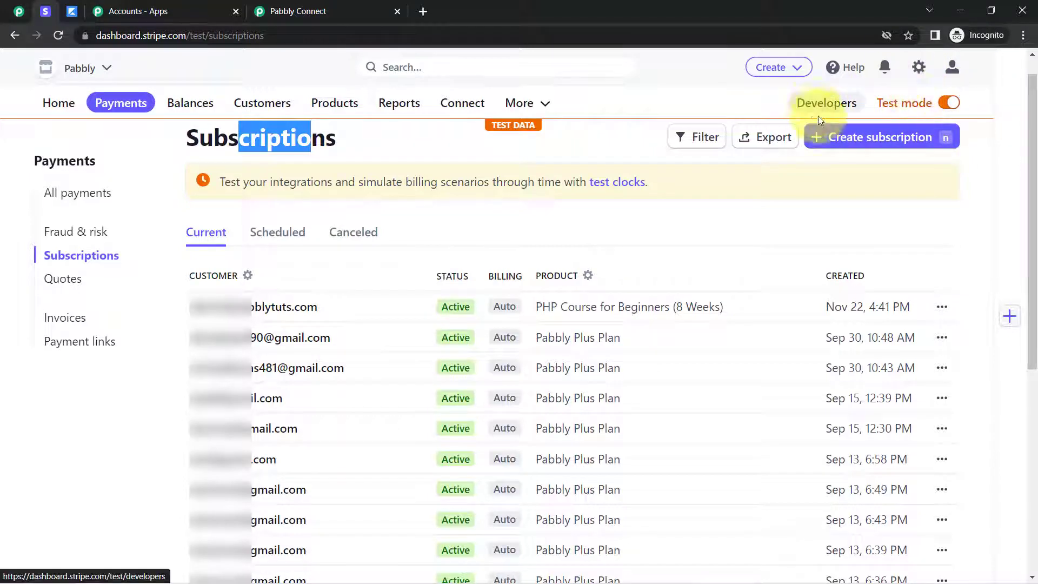
click(838, 109)
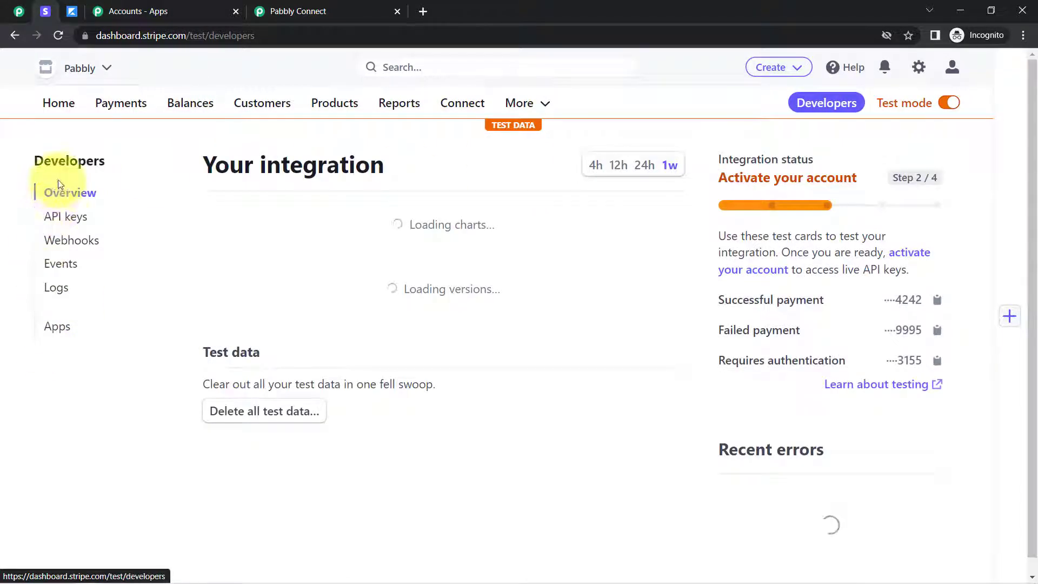
click(64, 247)
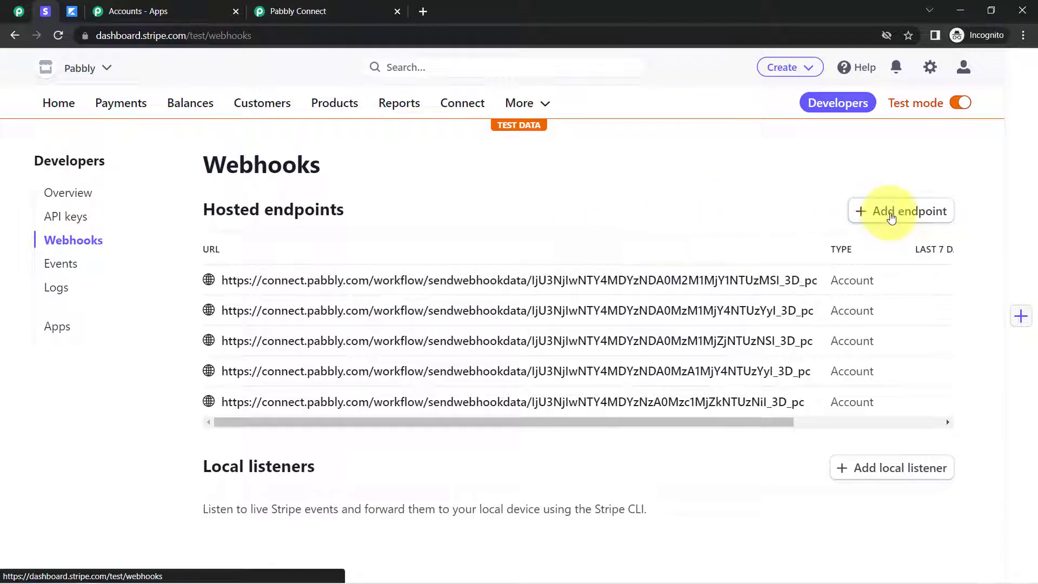
click(889, 211)
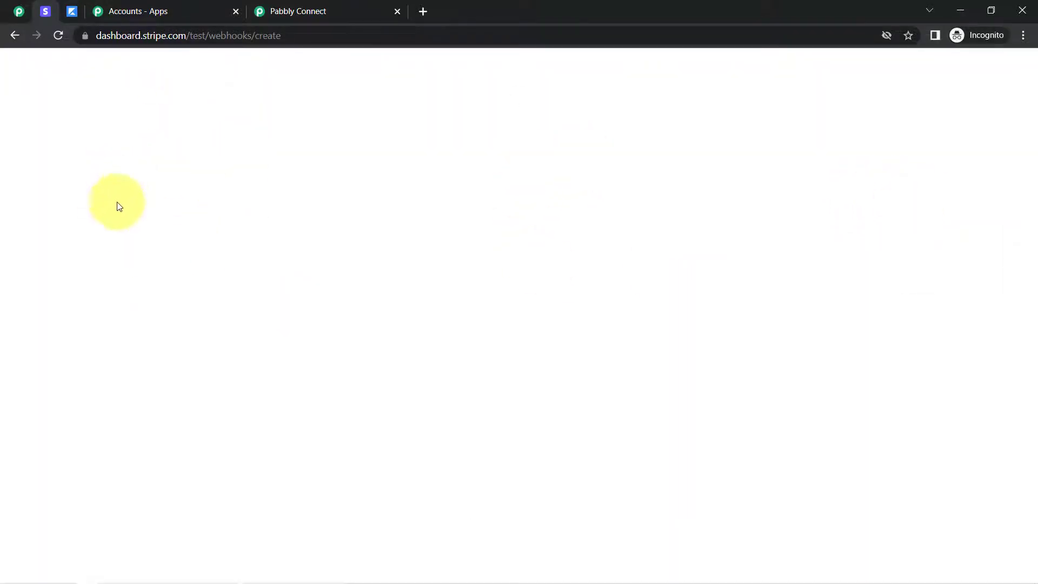
Copy the webhook URL from Pabbly Connect again and paste it as the endpoint URL of the new Stripe webhook
click(302, 9)
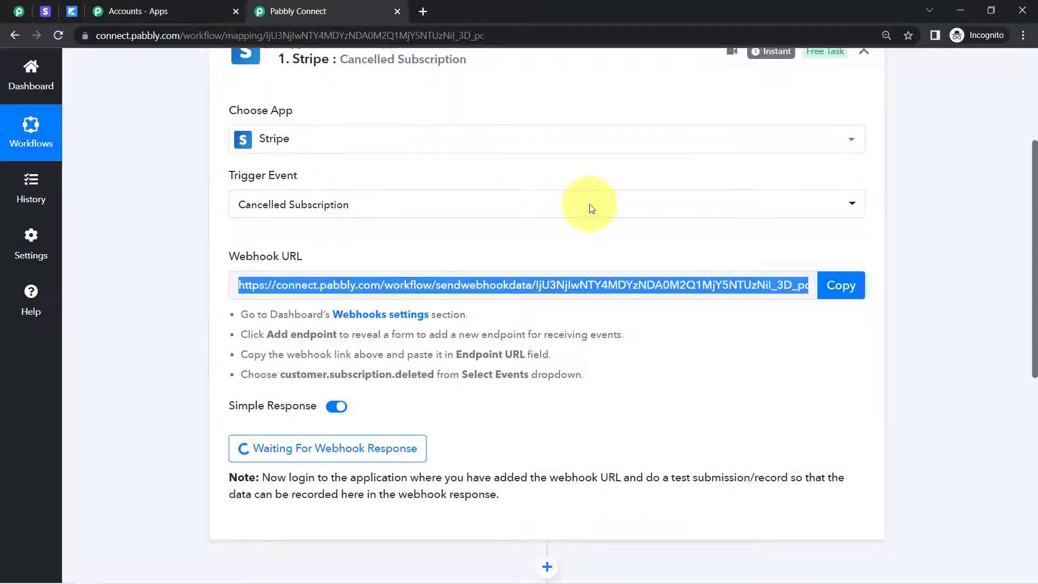
click(854, 296)
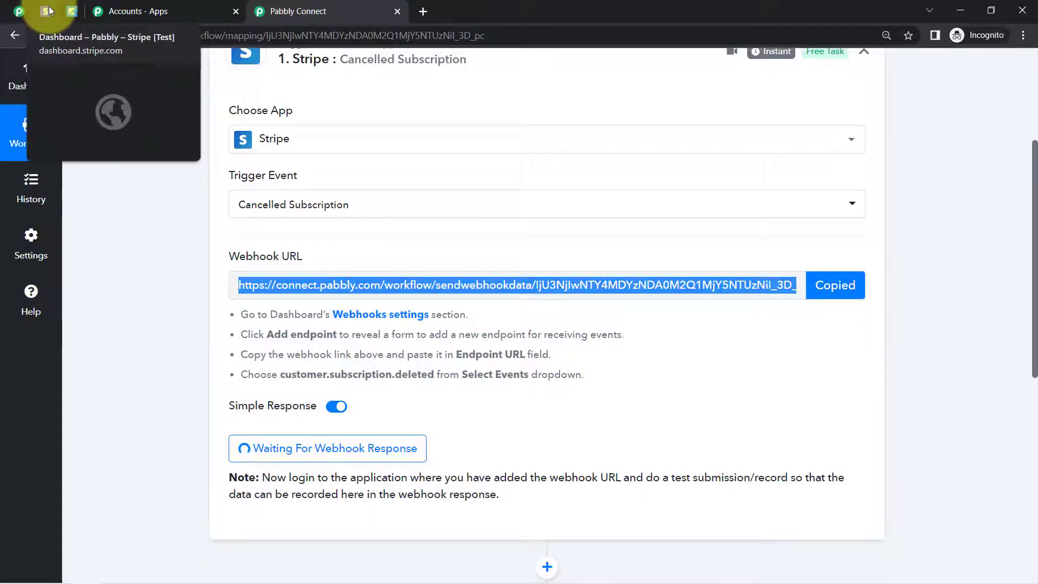
click(48, 9)
click(132, 312)
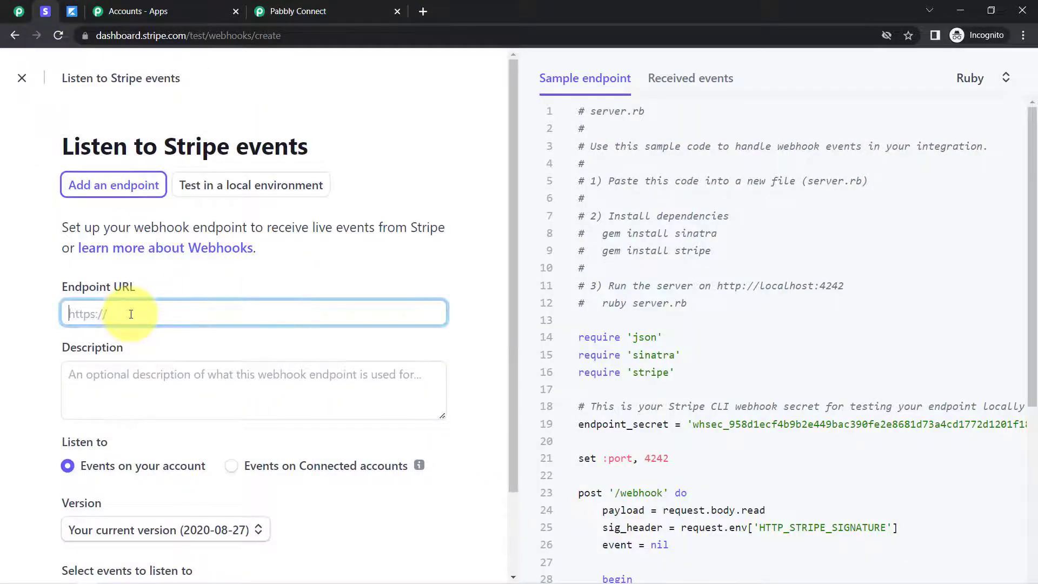
key(ctrl+v)
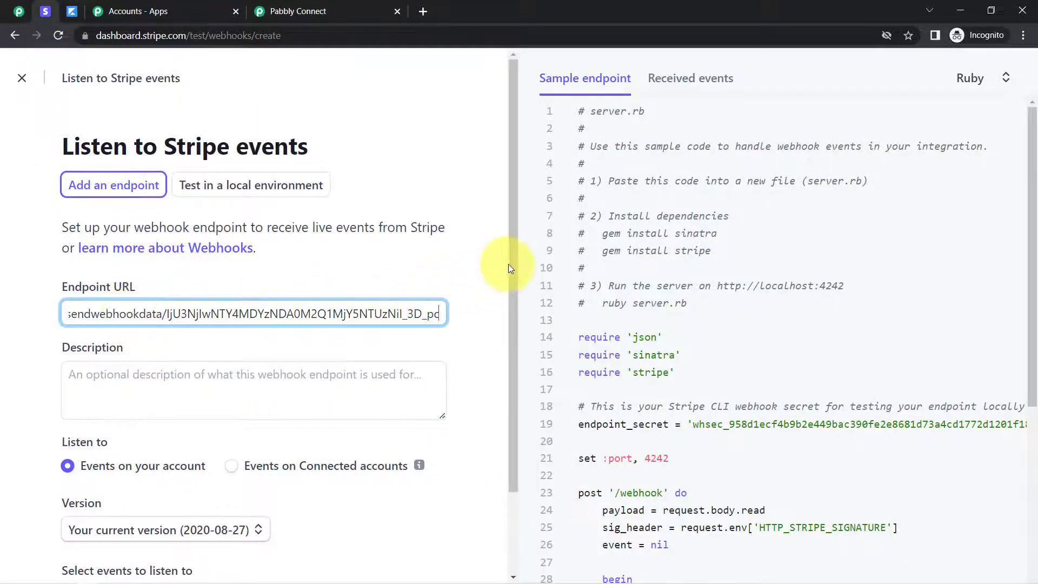
Search the events for "subs", select customer.subscription.deleted as the event to listen to, and add the endpoint
drag(508, 264, 459, 427)
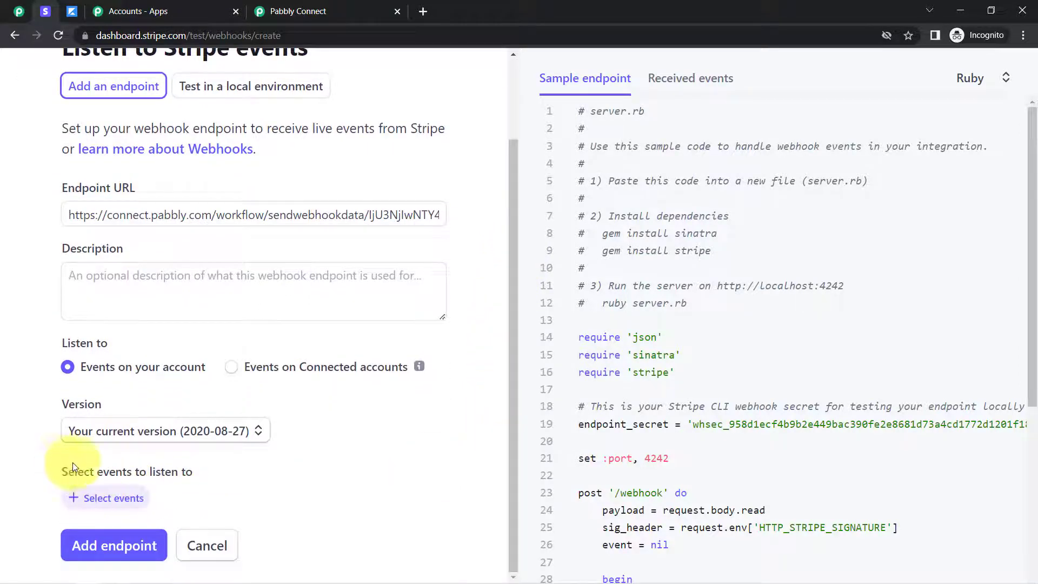
click(99, 500)
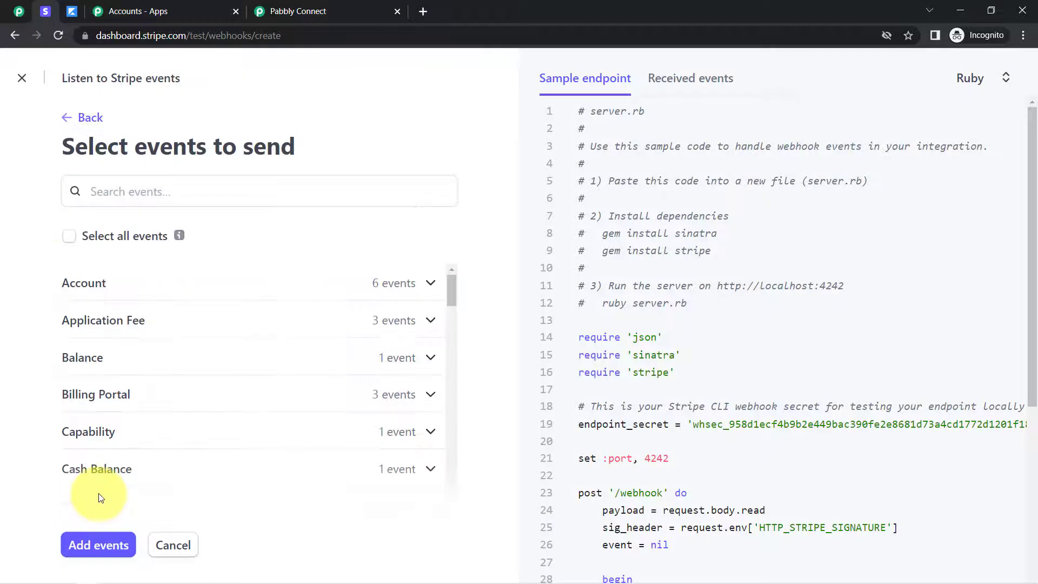
click(138, 197)
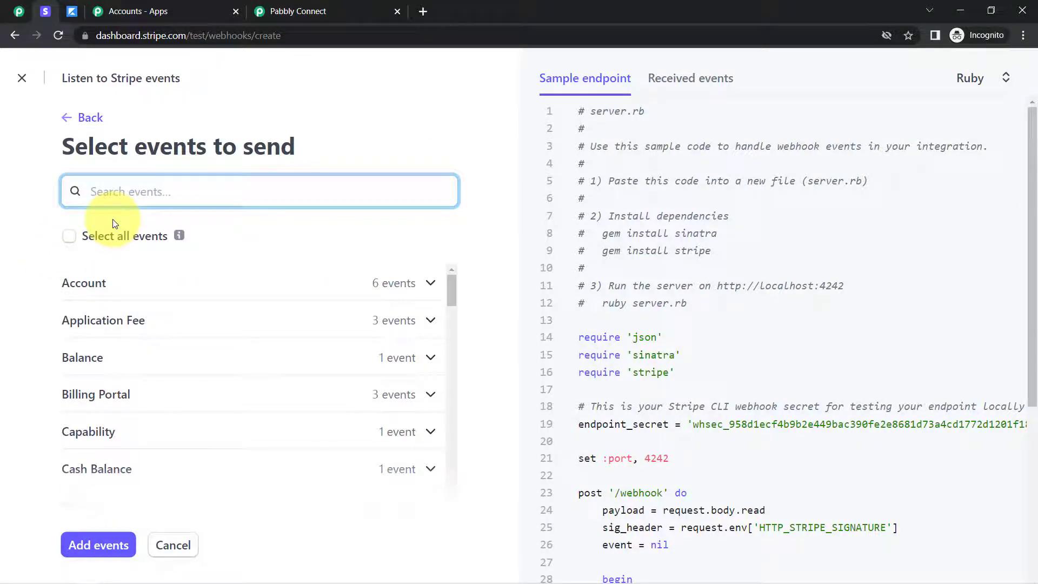
text(subs)
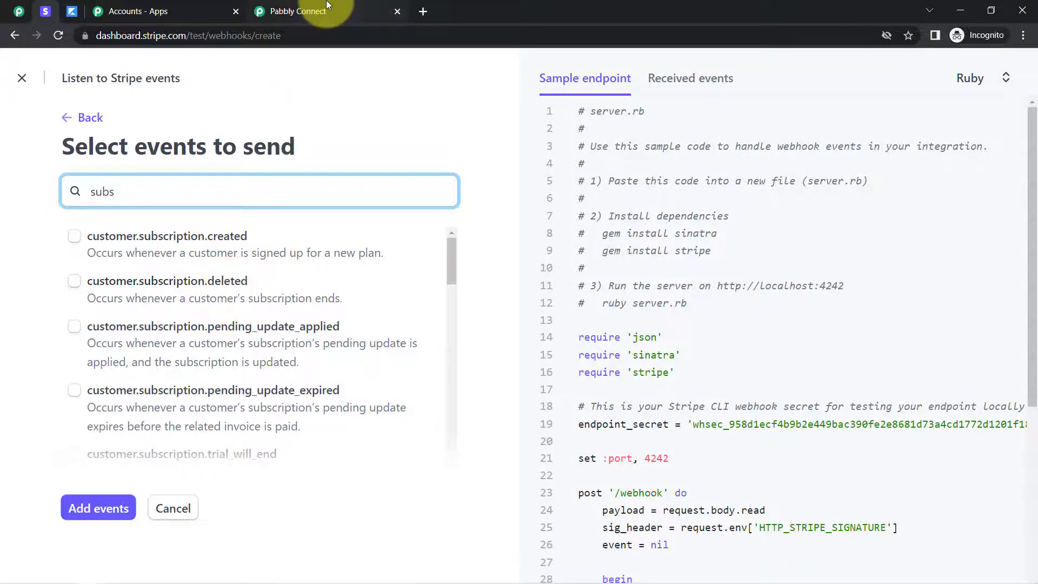
click(303, 10)
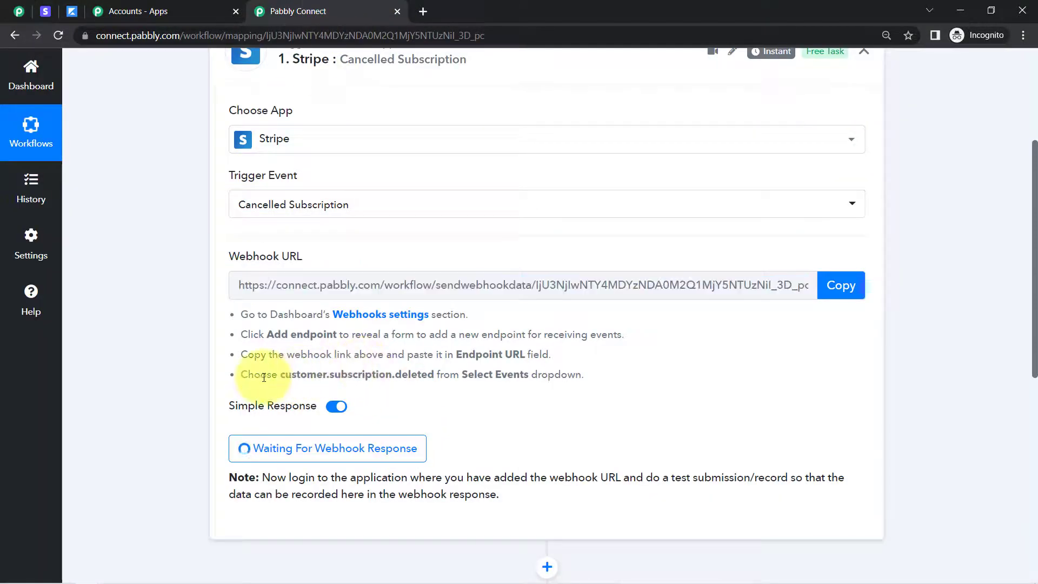
drag(271, 377, 550, 371)
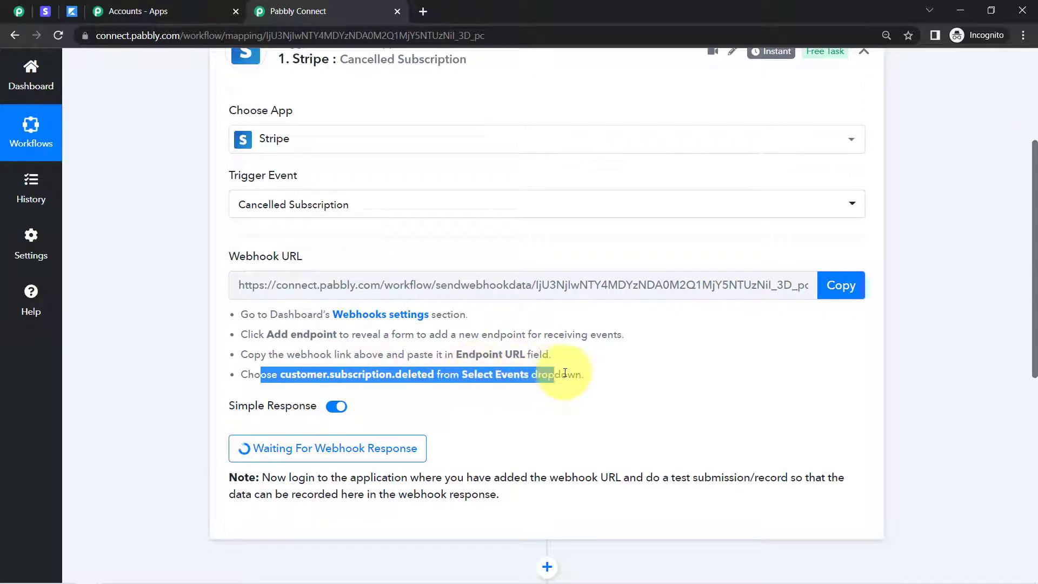
click(45, 10)
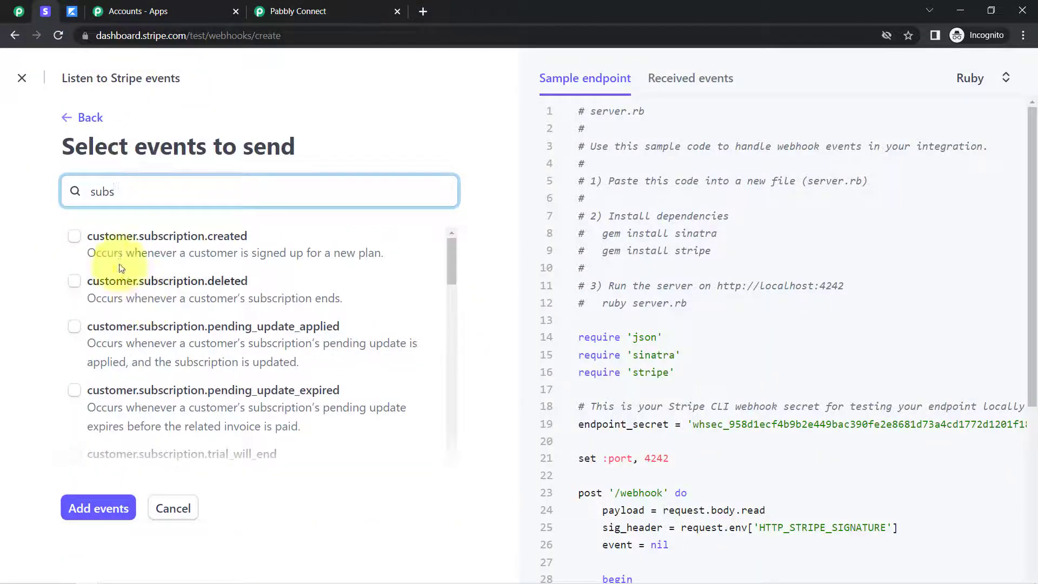
click(74, 281)
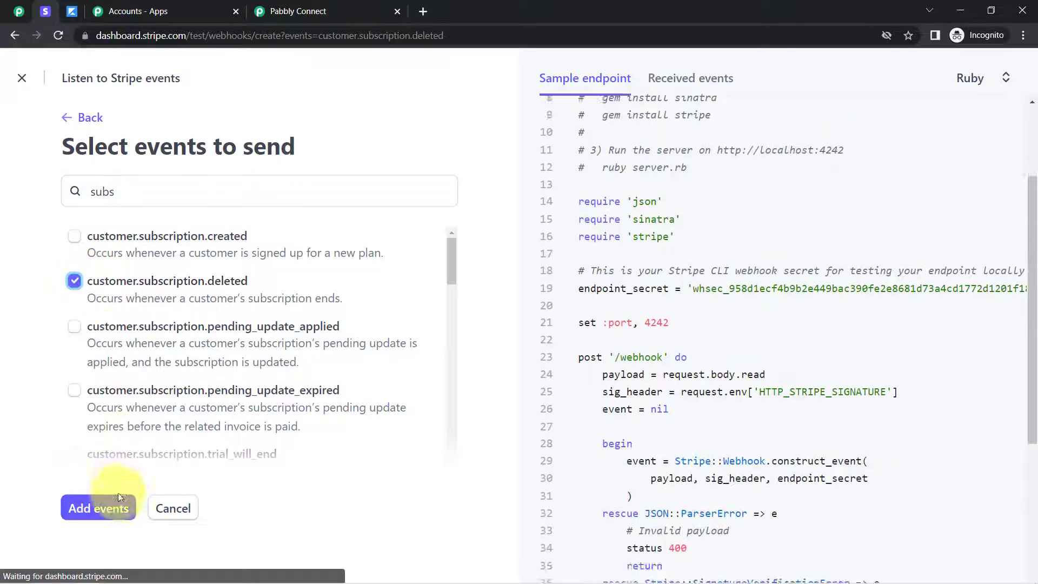
click(120, 497)
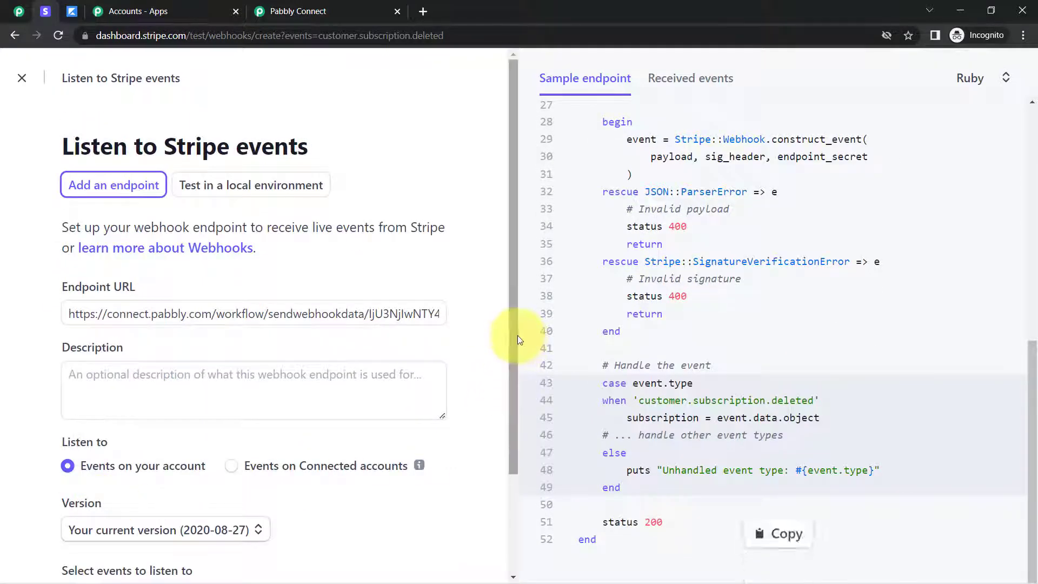
scroll(517, 340, down, 3)
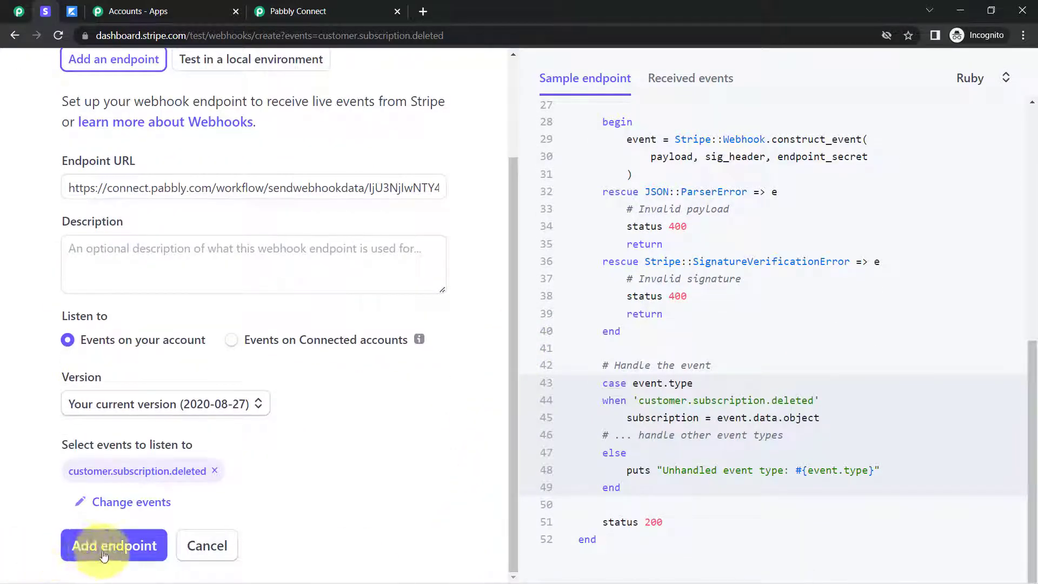
click(104, 556)
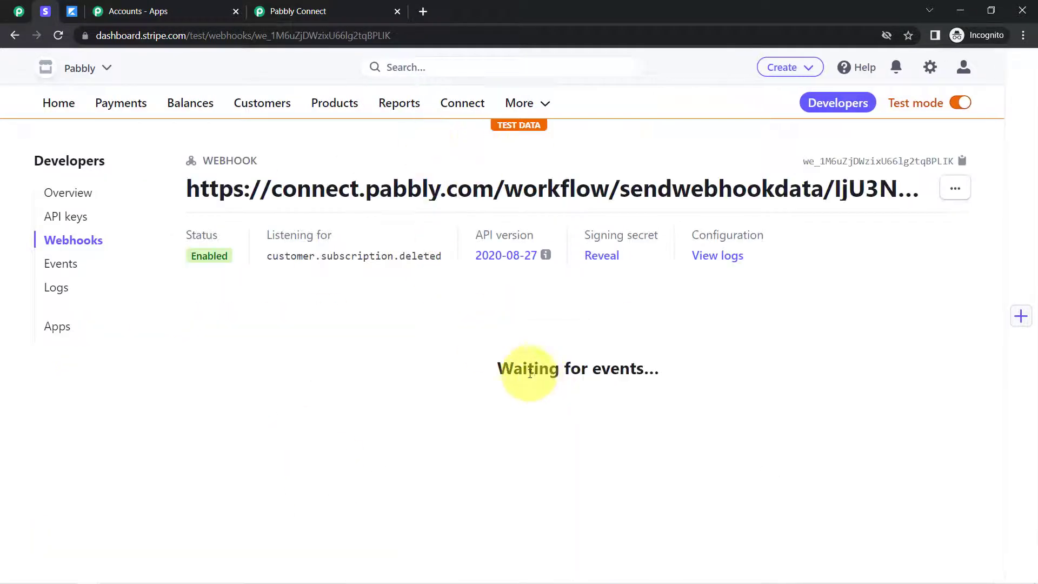
Check the new webhook's event status in Stripe and read Pabbly Connect's note about doing a test submission
drag(522, 368, 611, 368)
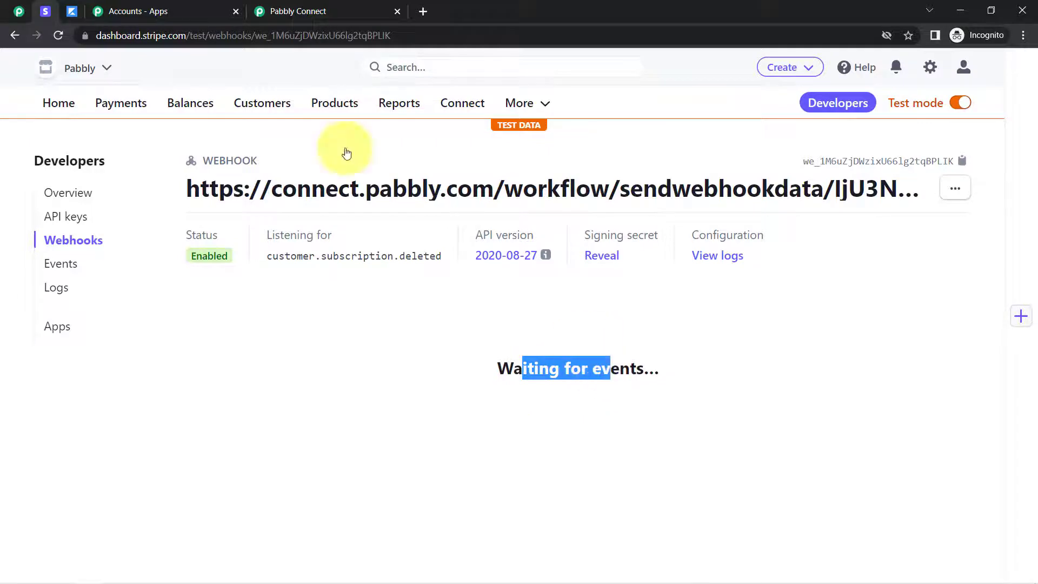
click(294, 10)
scroll(1024, 214, down, 2)
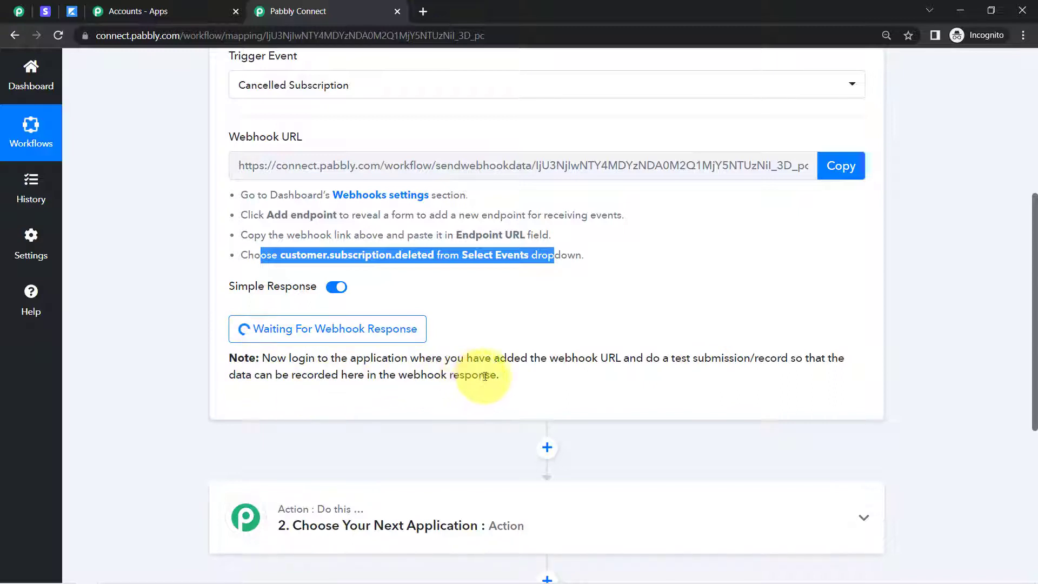
click(547, 372)
drag(650, 358, 752, 360)
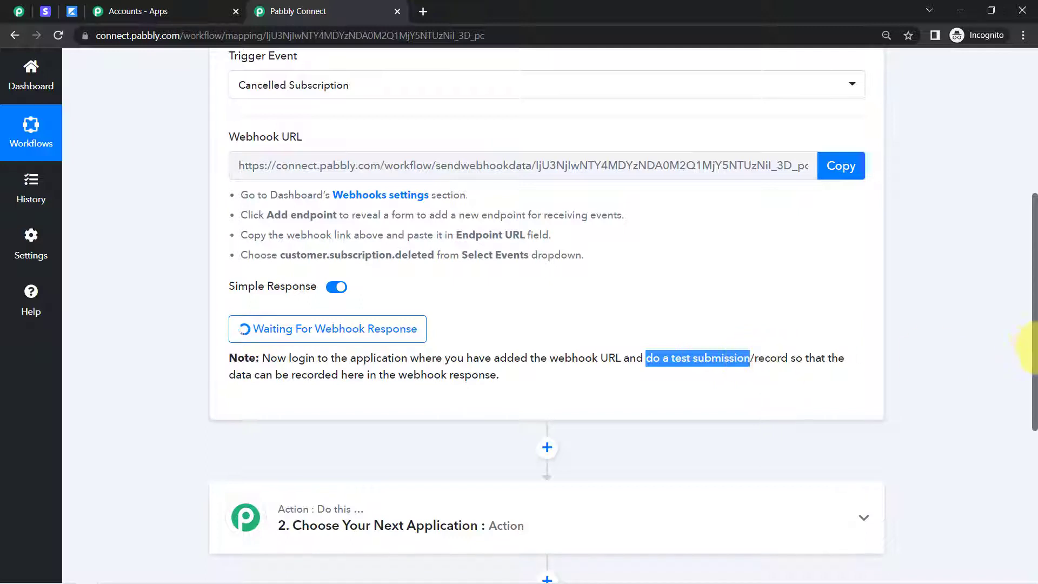
drag(1031, 332, 1031, 287)
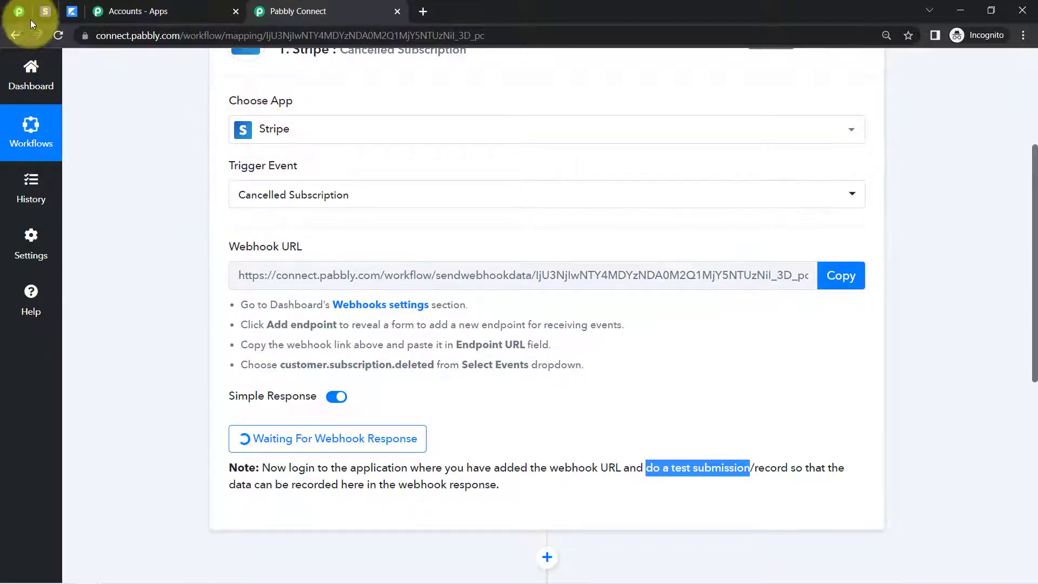
Switch to Stripe and open the list of current subscriptions
click(45, 10)
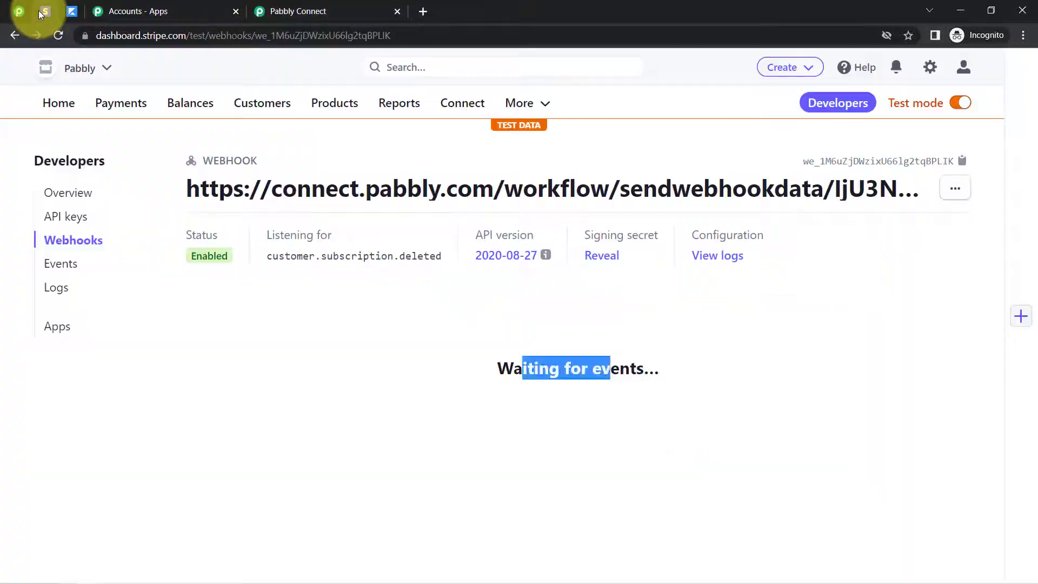
click(531, 108)
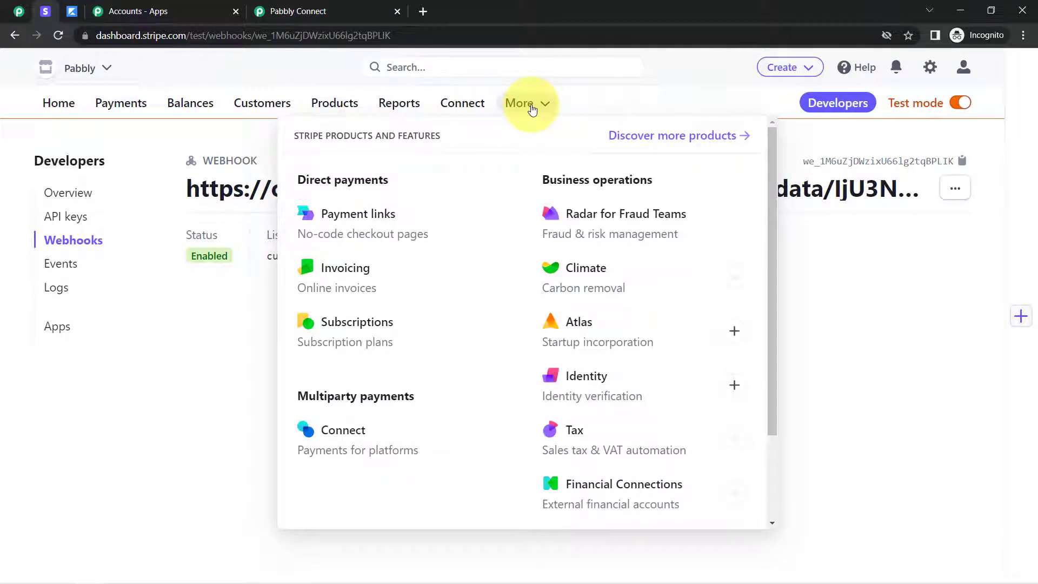
click(350, 326)
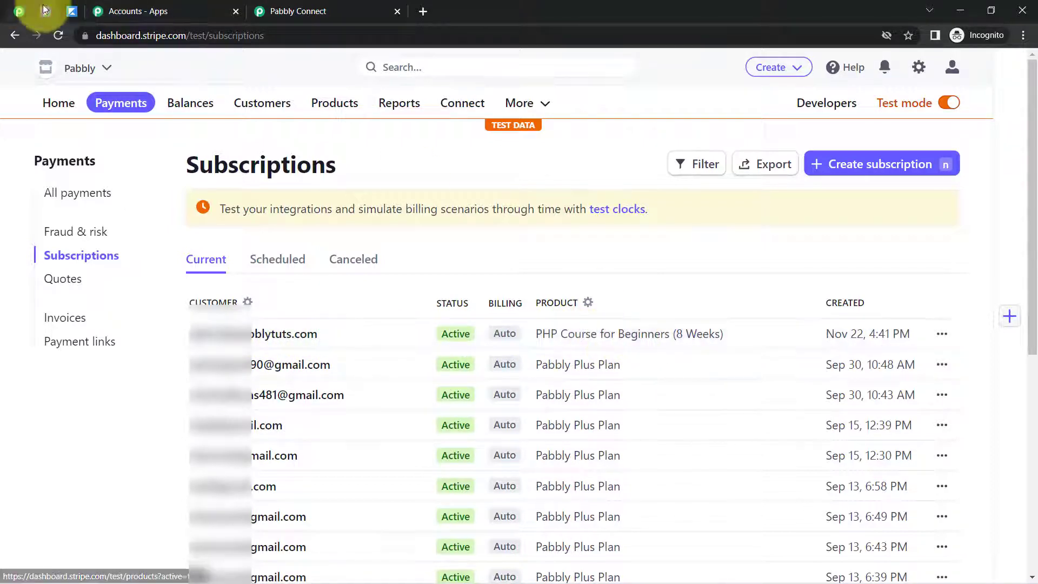
Switch to Kajabi and look through the product list and the list of all contacts
click(72, 12)
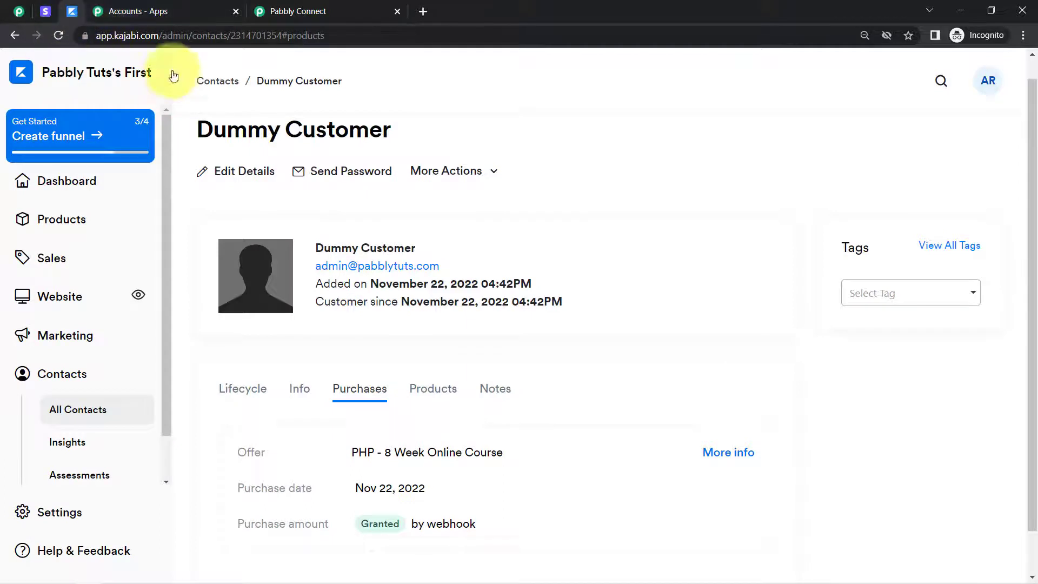
click(52, 221)
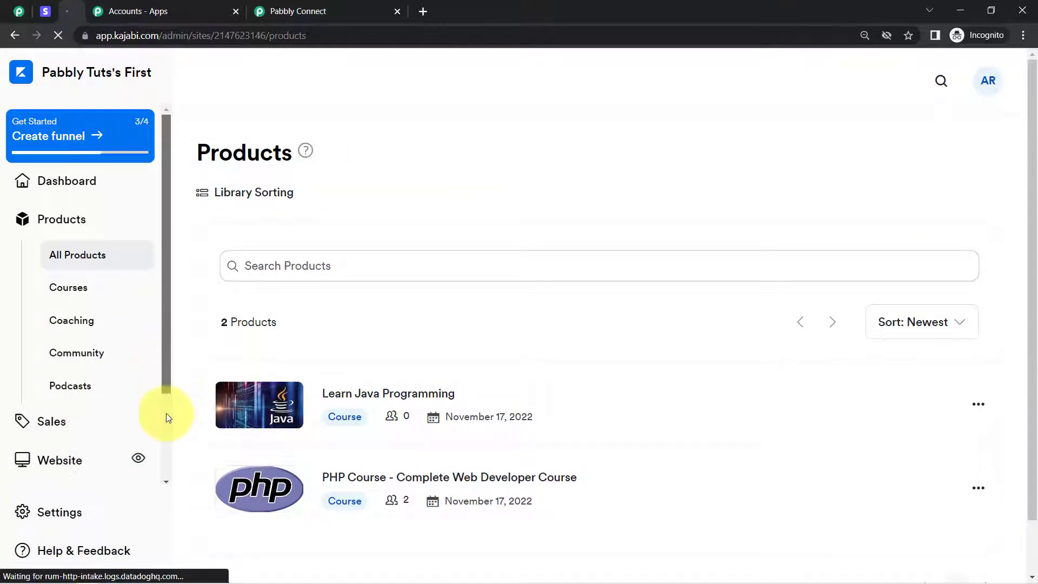
scroll(167, 413, down, 3)
click(50, 432)
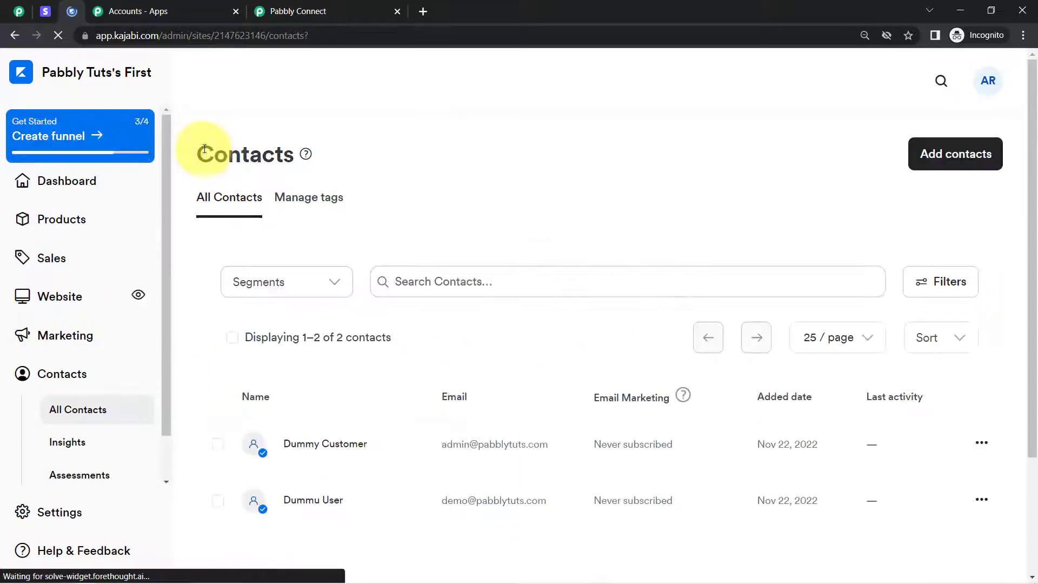
drag(204, 152, 275, 156)
scroll(1036, 116, down, 3)
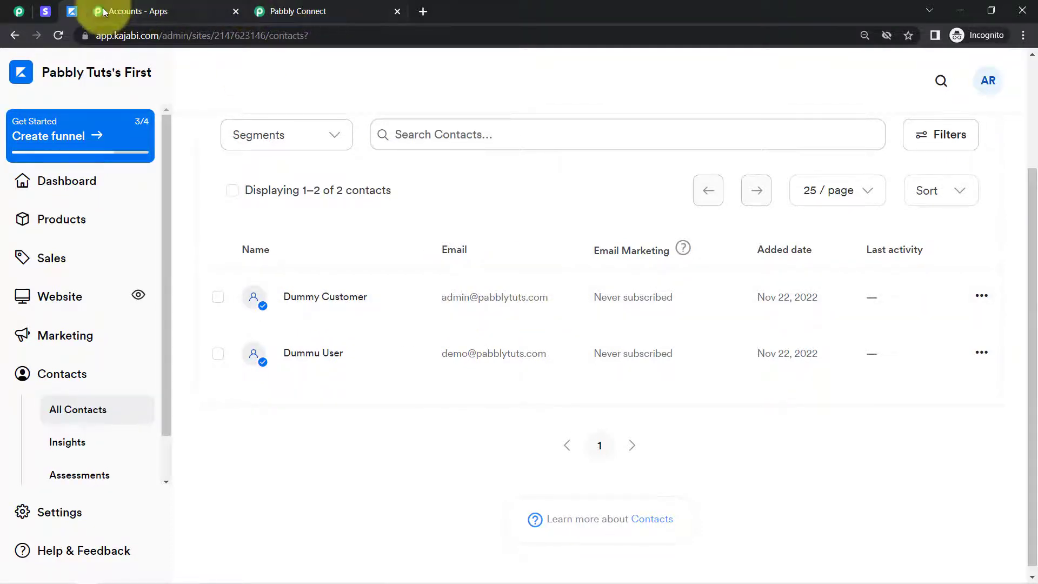
Check the PHP course subscription in Stripe and open the matching dummy customer's contact details in Kajabi
click(46, 11)
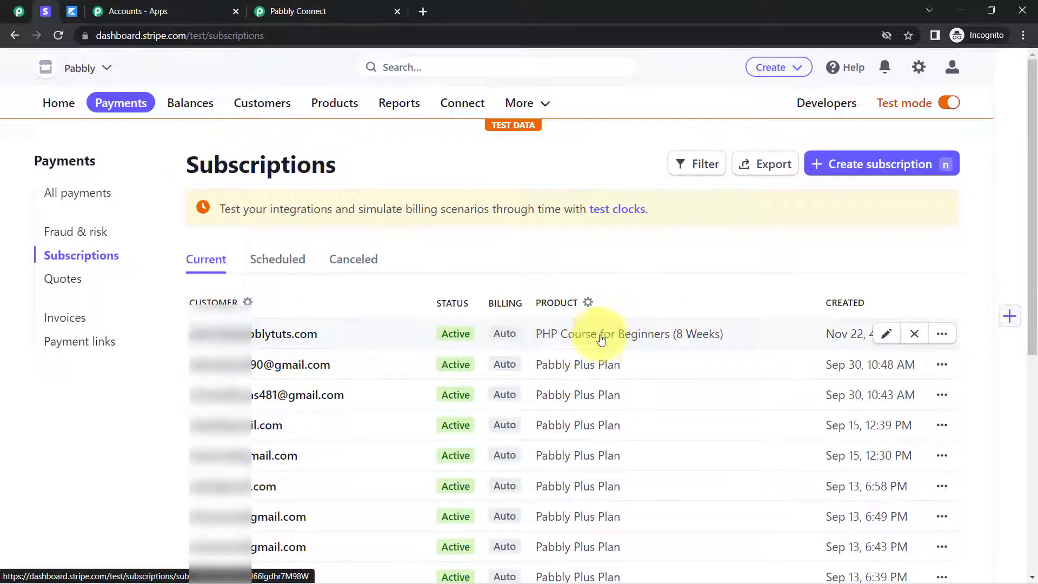
click(69, 16)
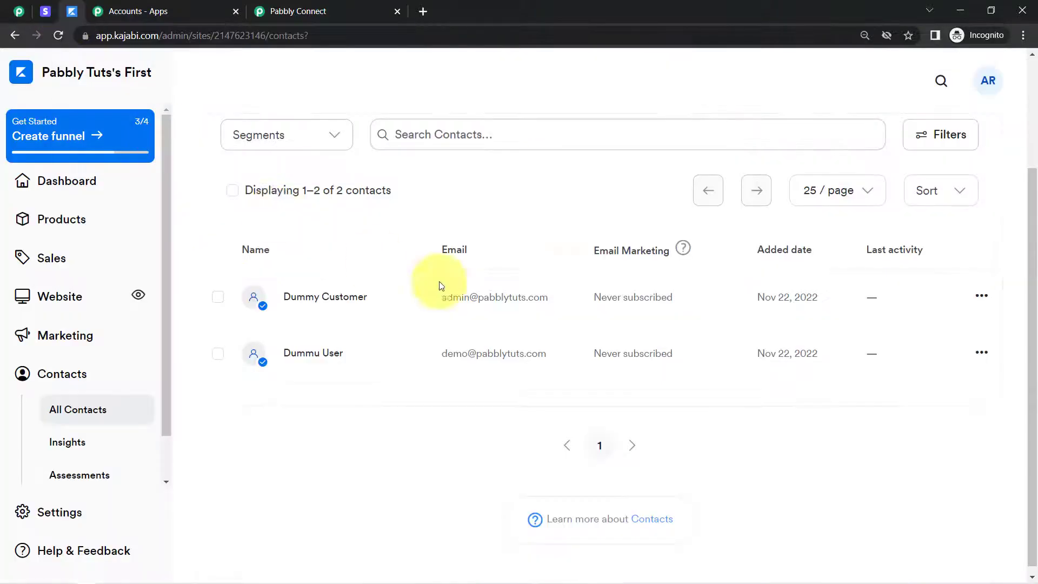
click(329, 297)
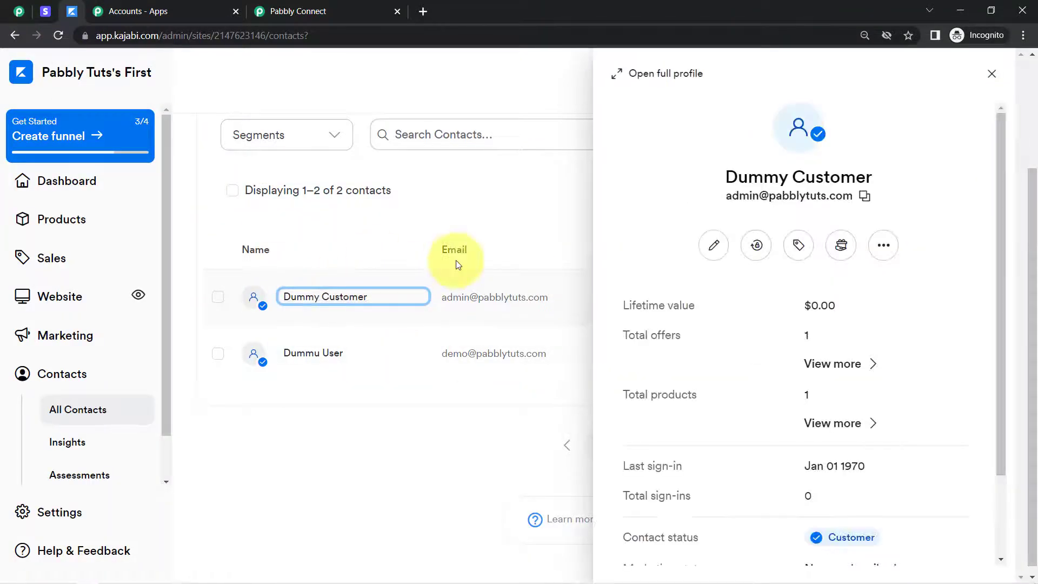
scroll(841, 378, down, 1)
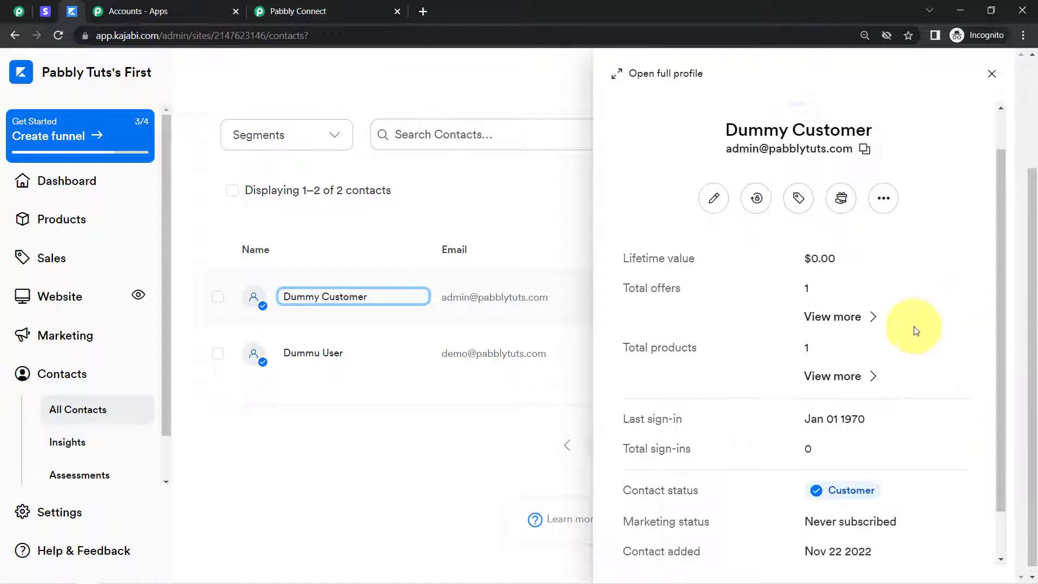
Open the dummy customer's full Kajabi profile and review the products and purchases, including the PHP - 8 Week Online Course offer
click(872, 378)
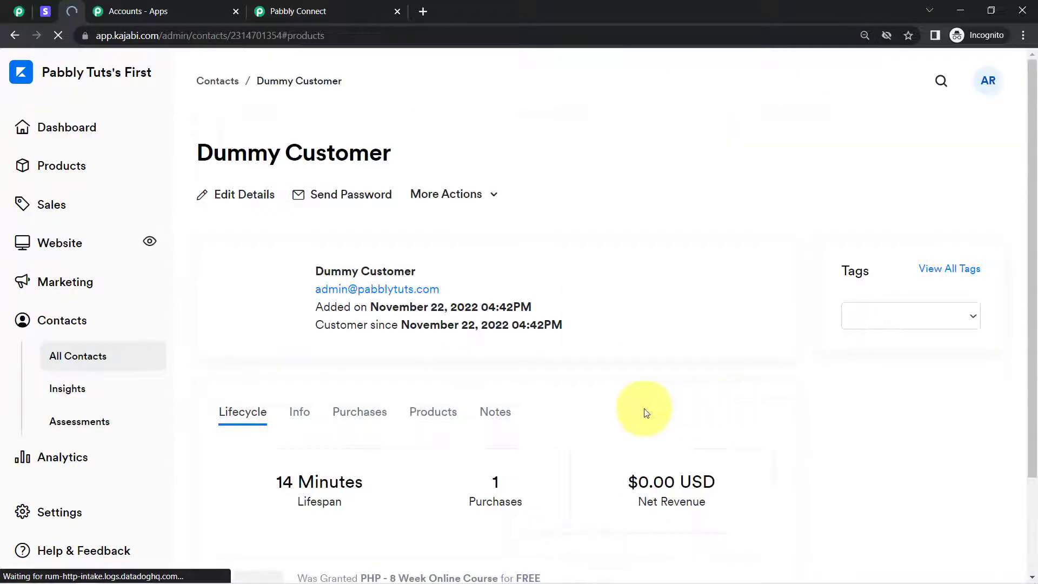
drag(1031, 250, 1030, 319)
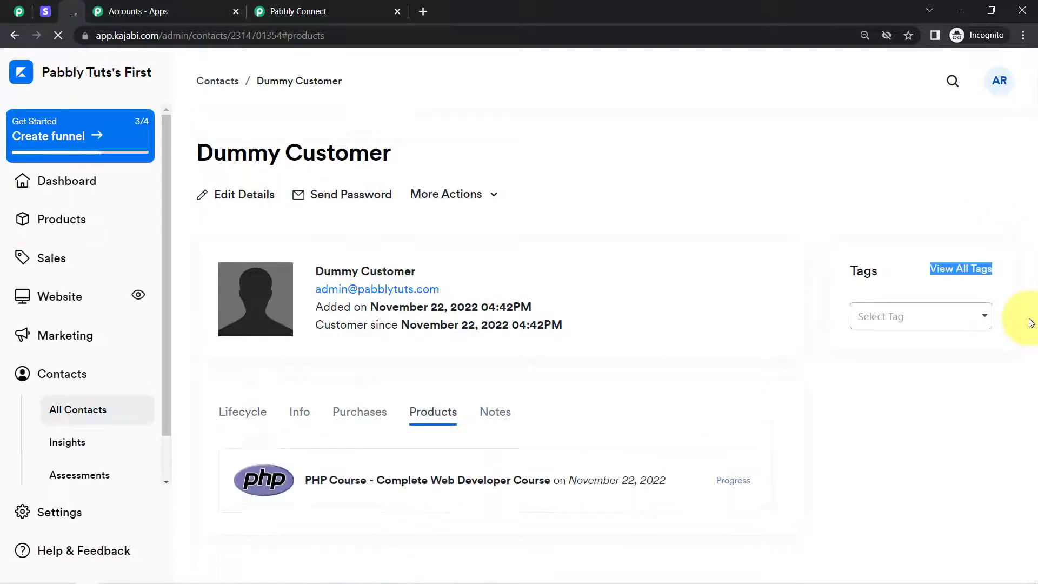
click(362, 413)
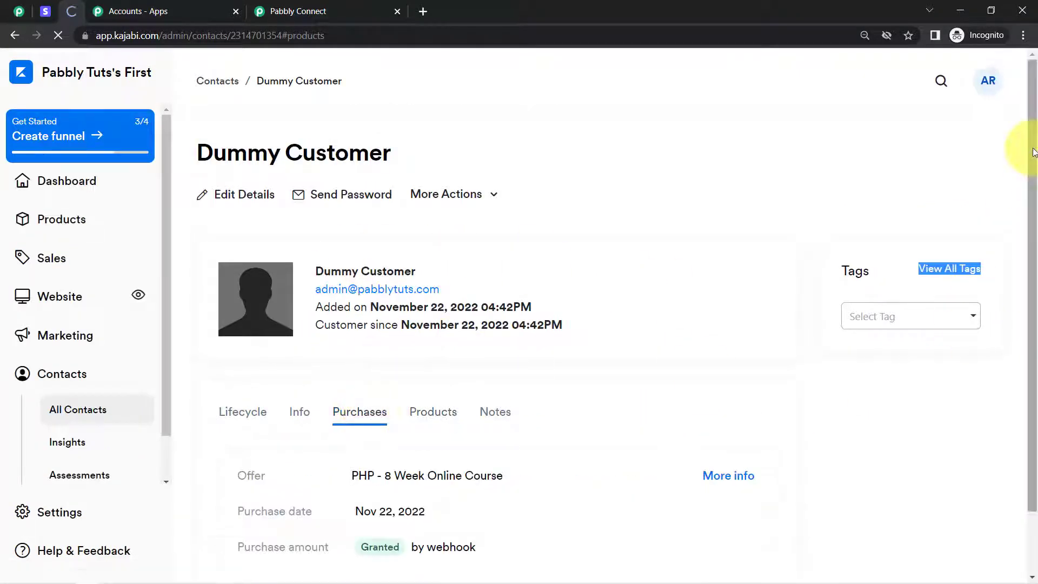
drag(1029, 146, 1036, 259)
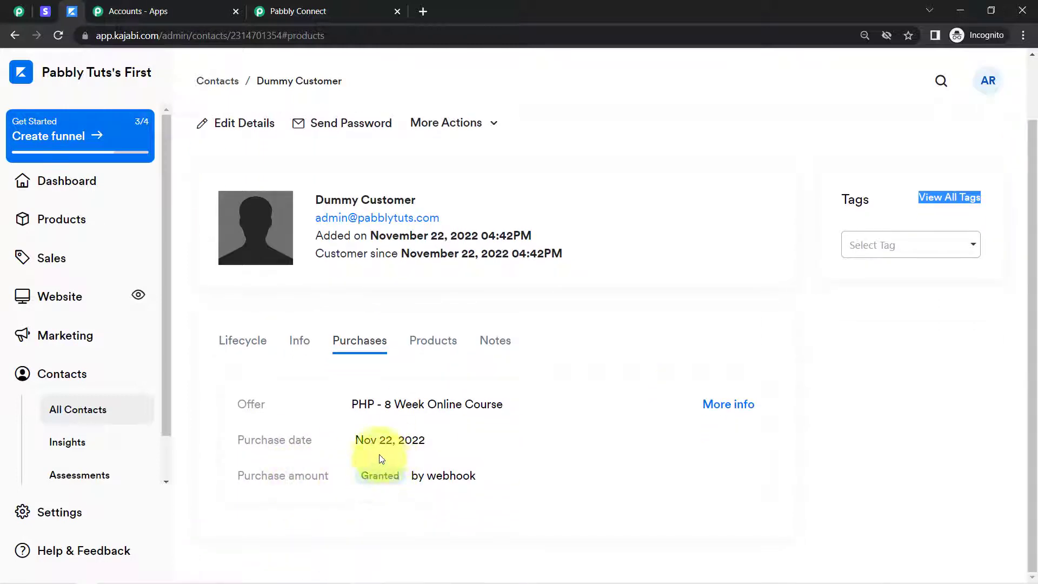
drag(393, 200, 328, 218)
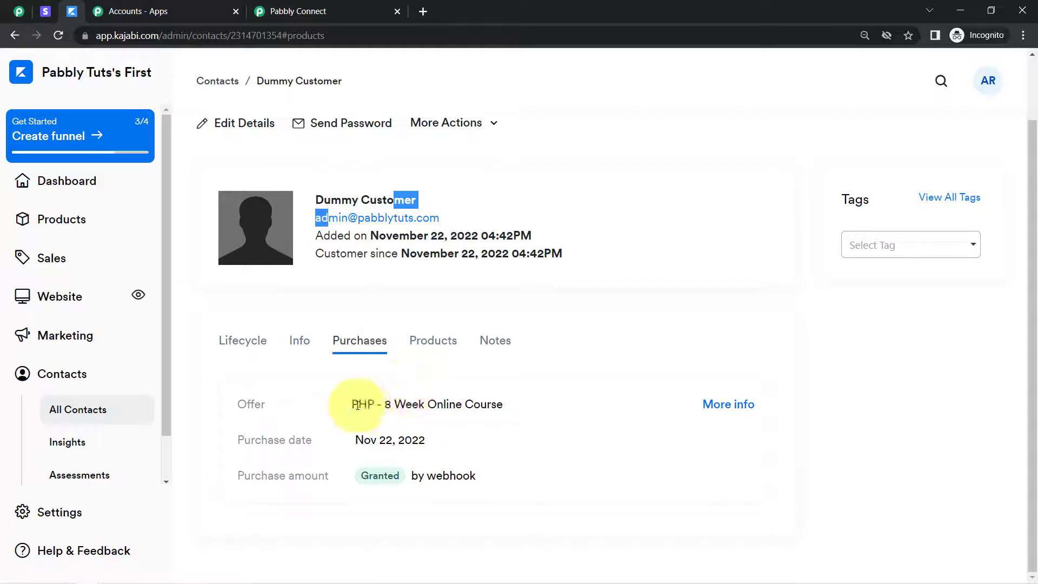
drag(359, 405, 477, 405)
triple_click(477, 405)
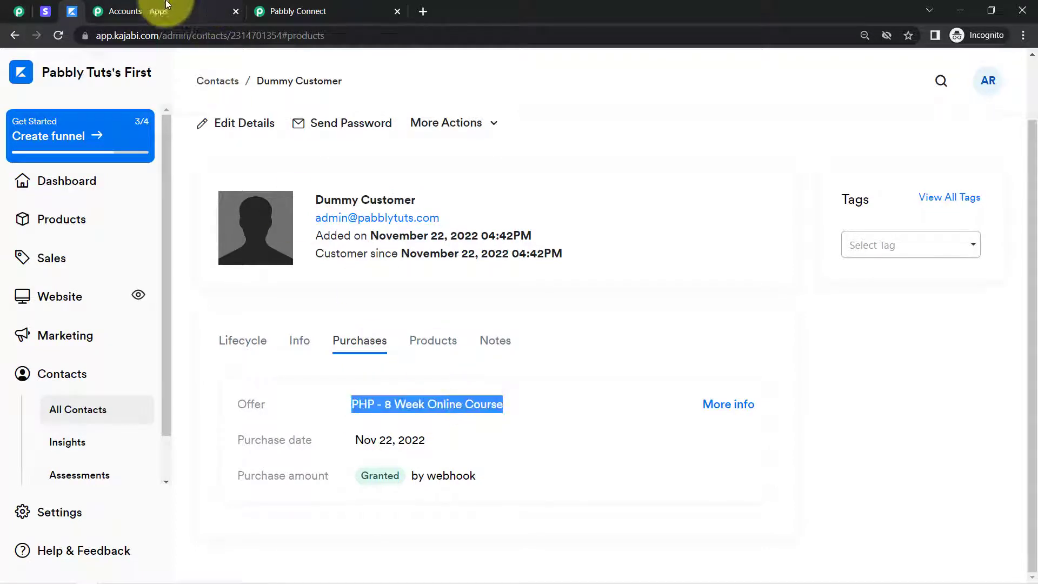
Switch to Stripe and cancel the PHP Course for Beginners (8 Weeks) subscription immediately with no refund
click(46, 11)
mouse_move(523, 332)
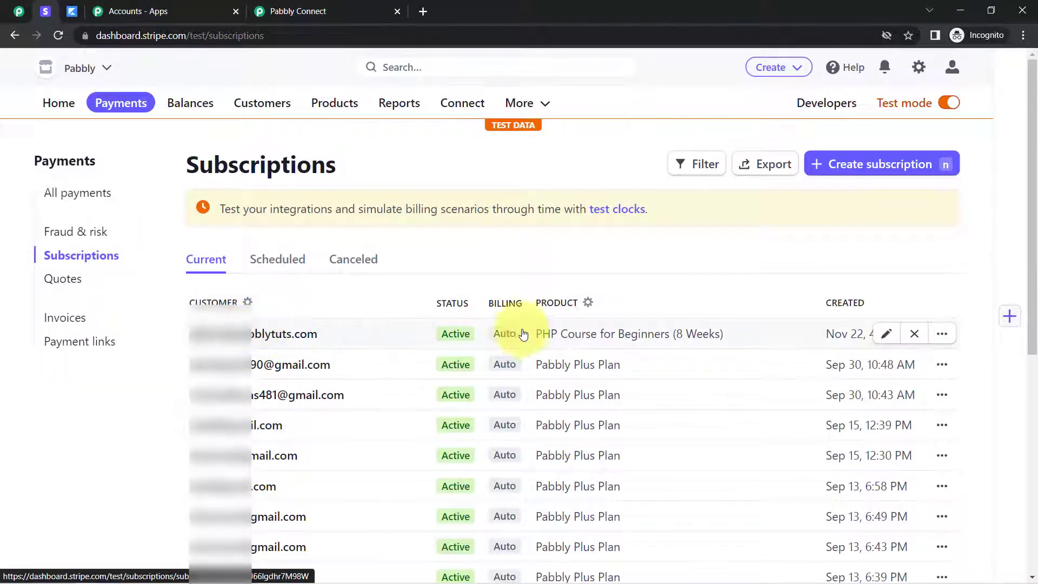
click(914, 335)
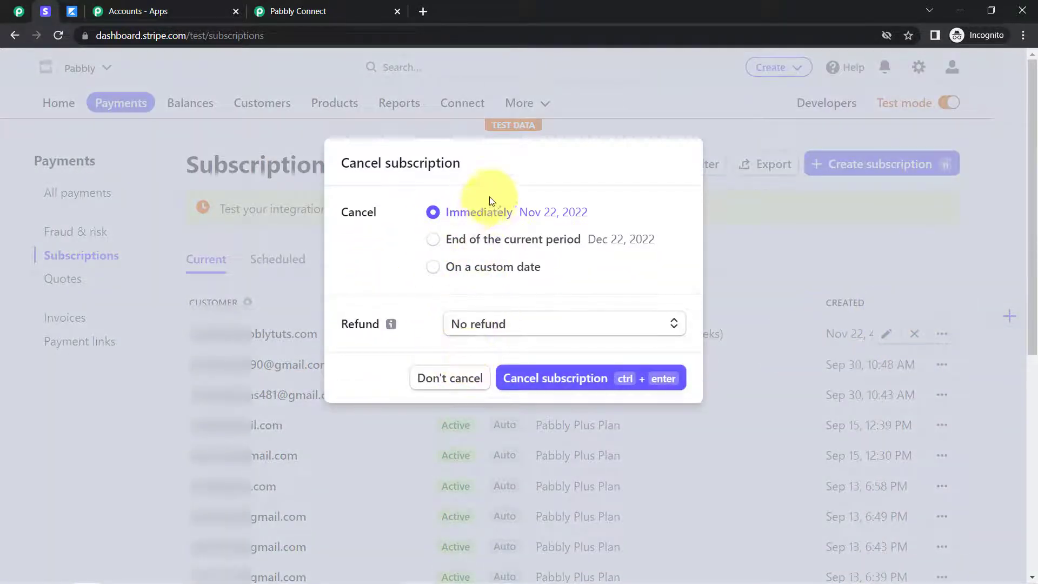
click(531, 378)
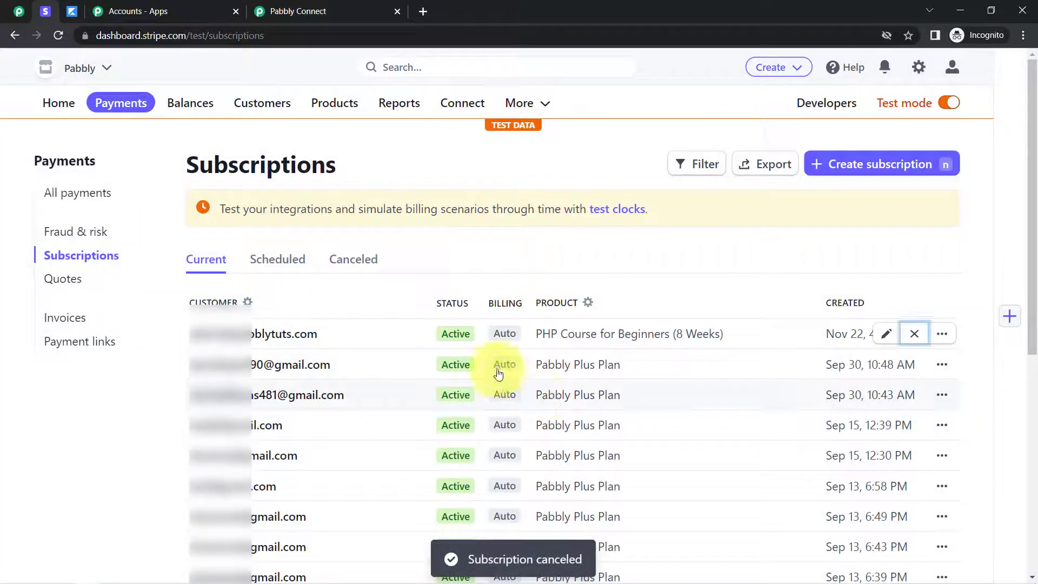
Switch to Pabbly Connect and examine the event type and product name in the response captured by the Stripe trigger
click(301, 10)
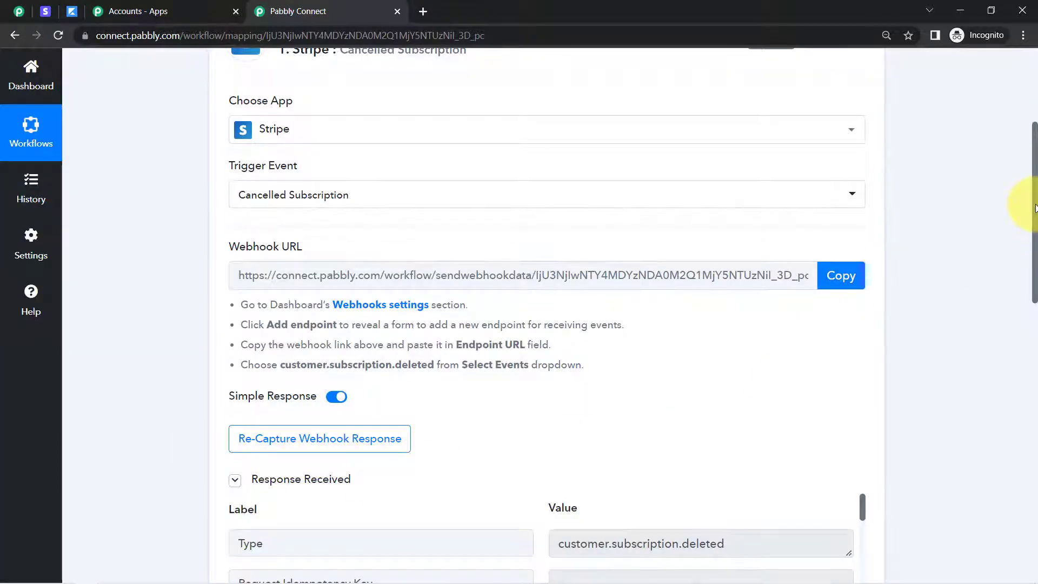
drag(1035, 208, 1036, 303)
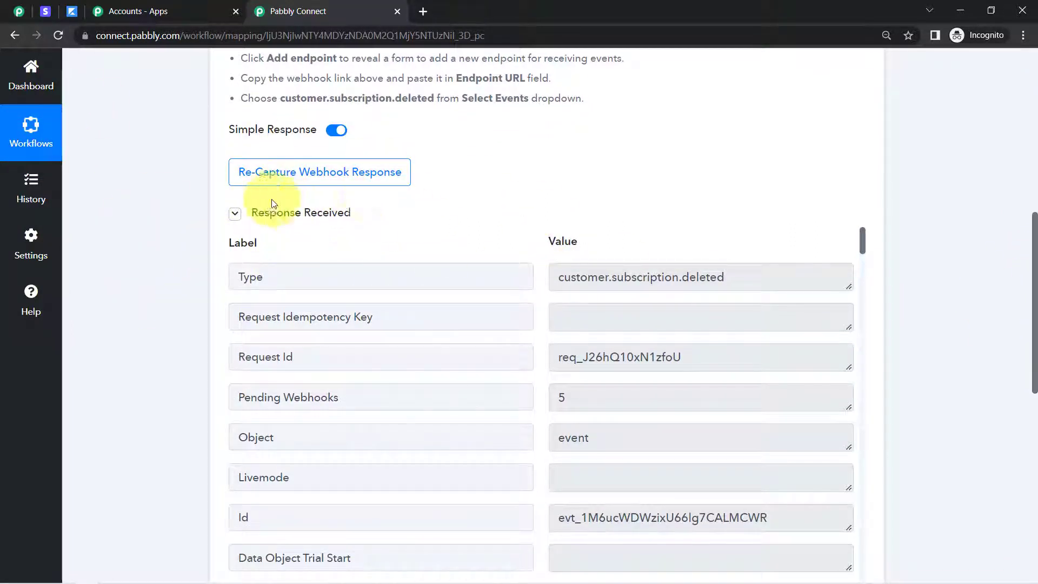
click(276, 280)
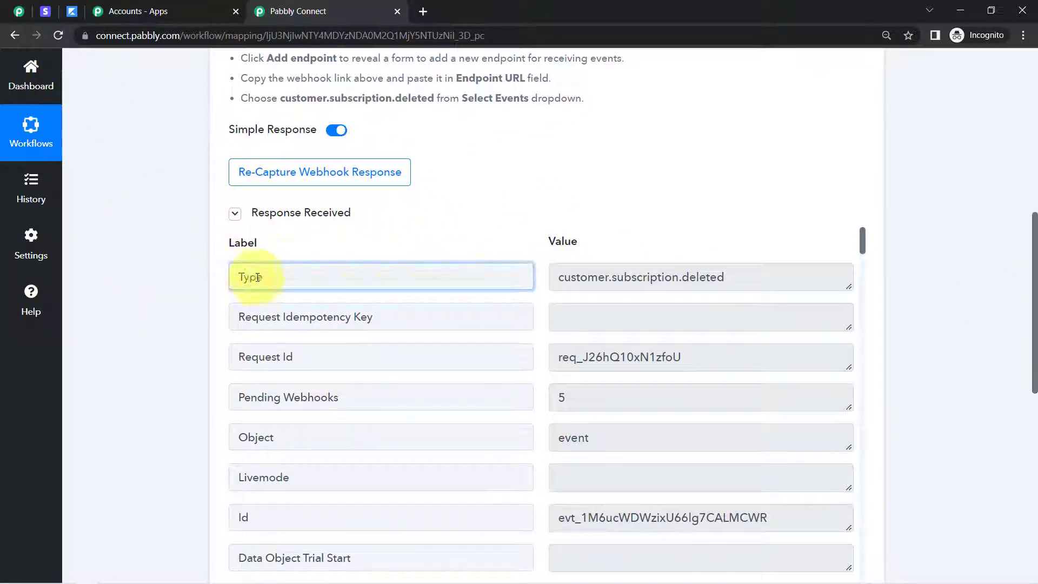
drag(571, 277, 689, 277)
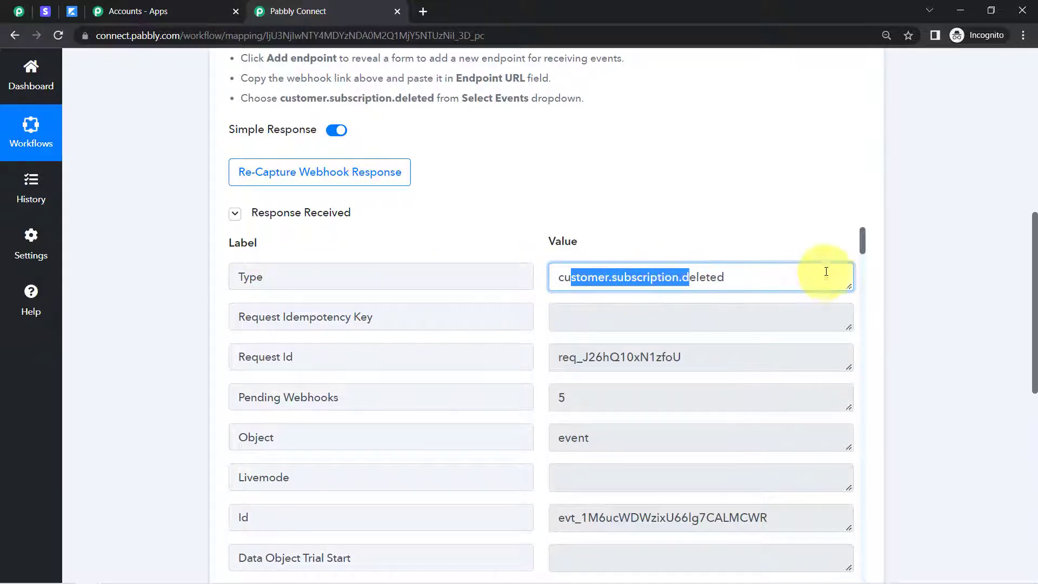
scroll(1033, 250, down, 2)
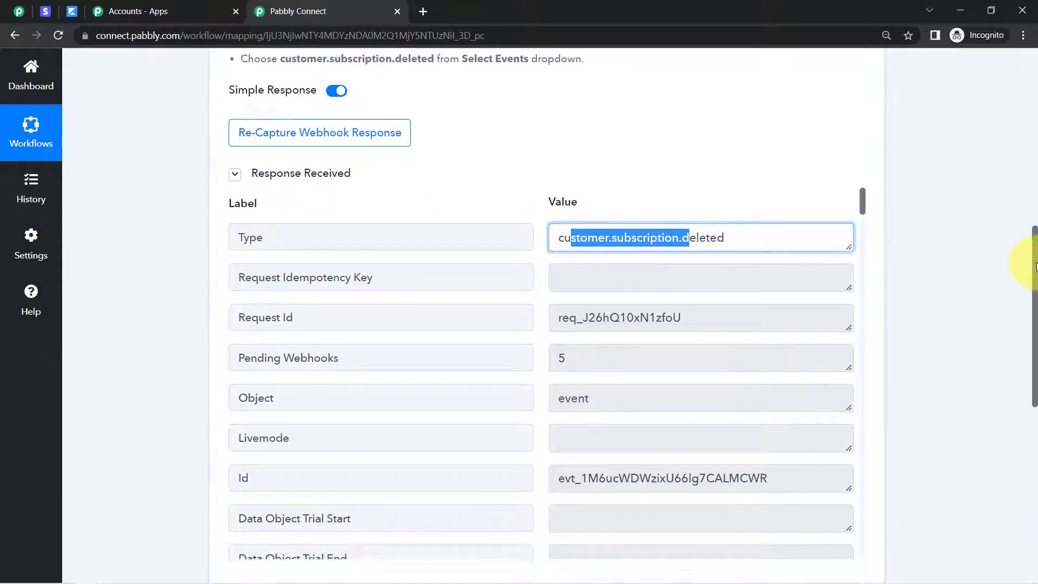
drag(866, 157, 865, 273)
drag(583, 226, 700, 216)
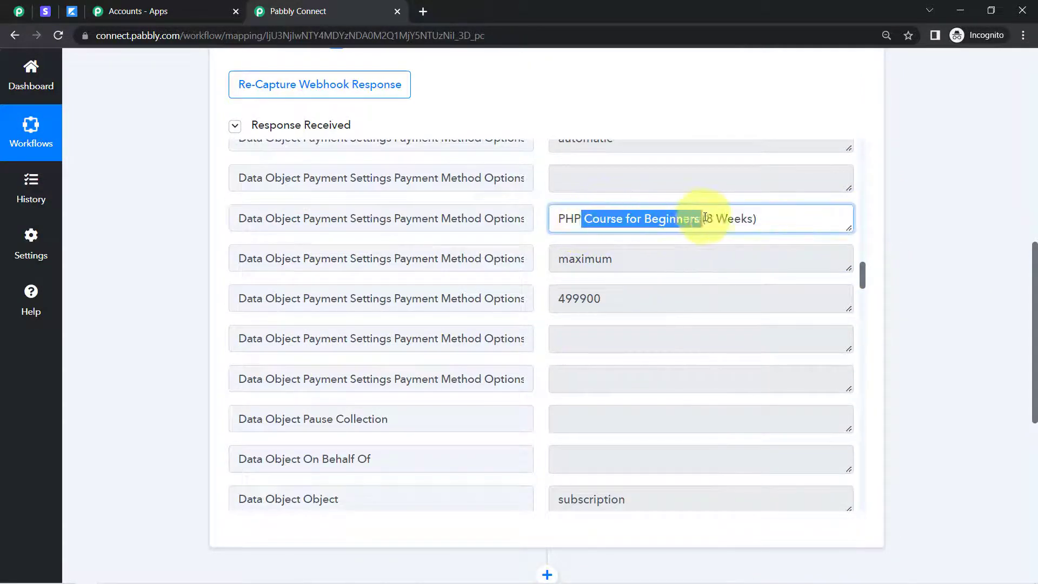
click(590, 217)
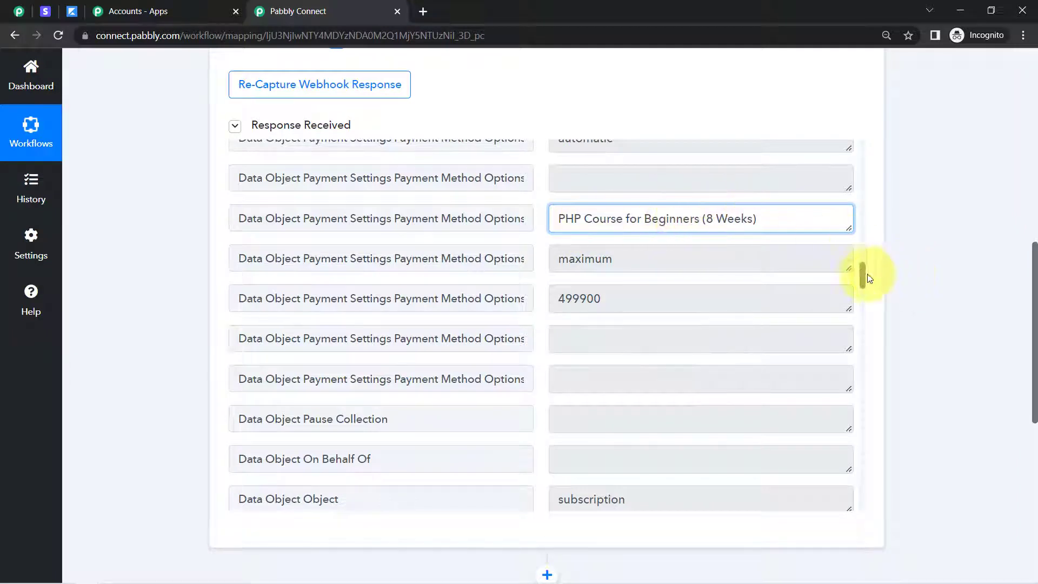
Look through the rest of the captured webhook response for the customer's details and locate the Data Object Customer ID
drag(866, 273, 838, 487)
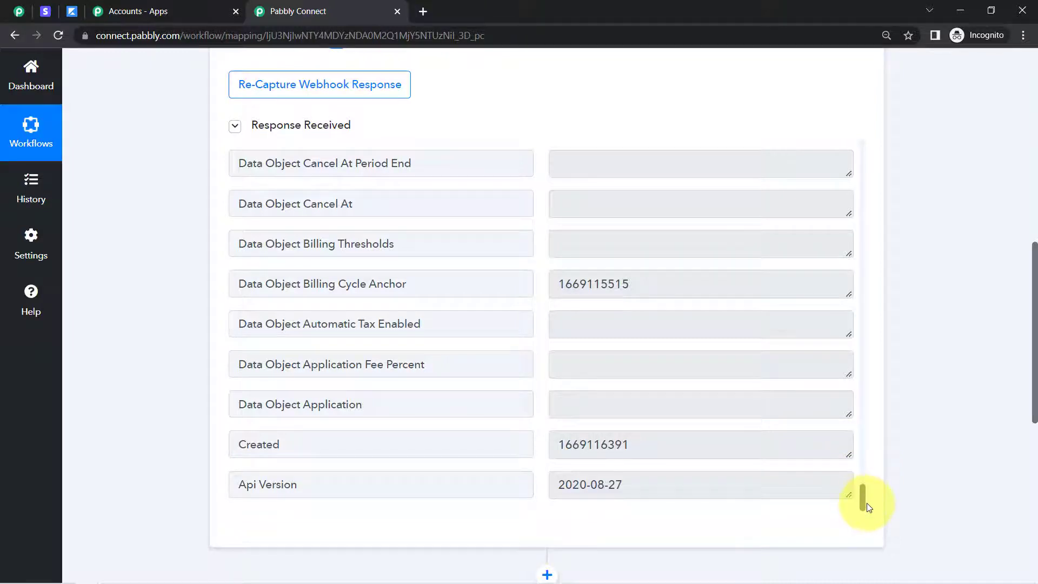
drag(867, 505, 861, 267)
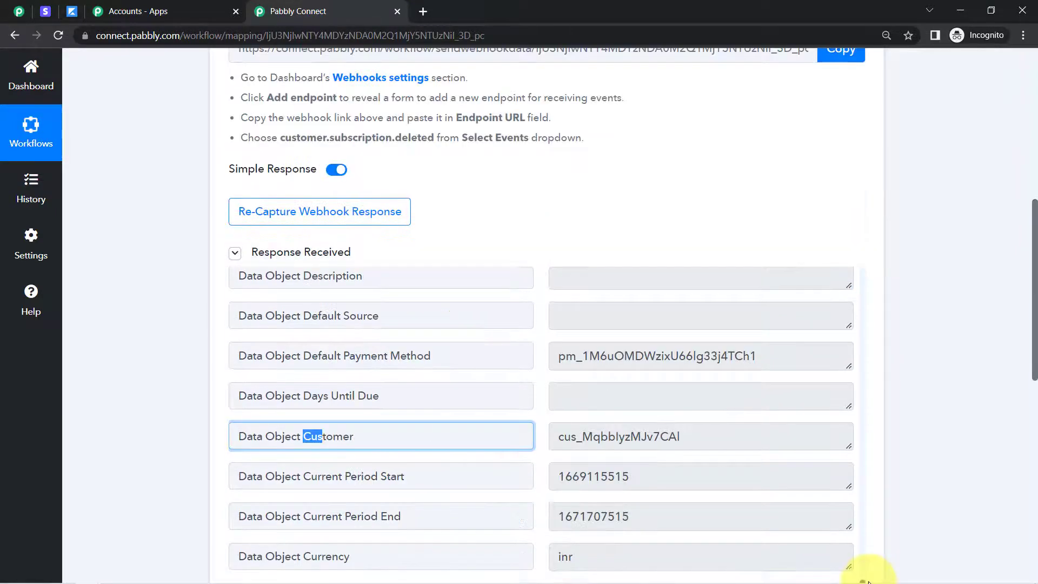
drag(865, 579, 867, 582)
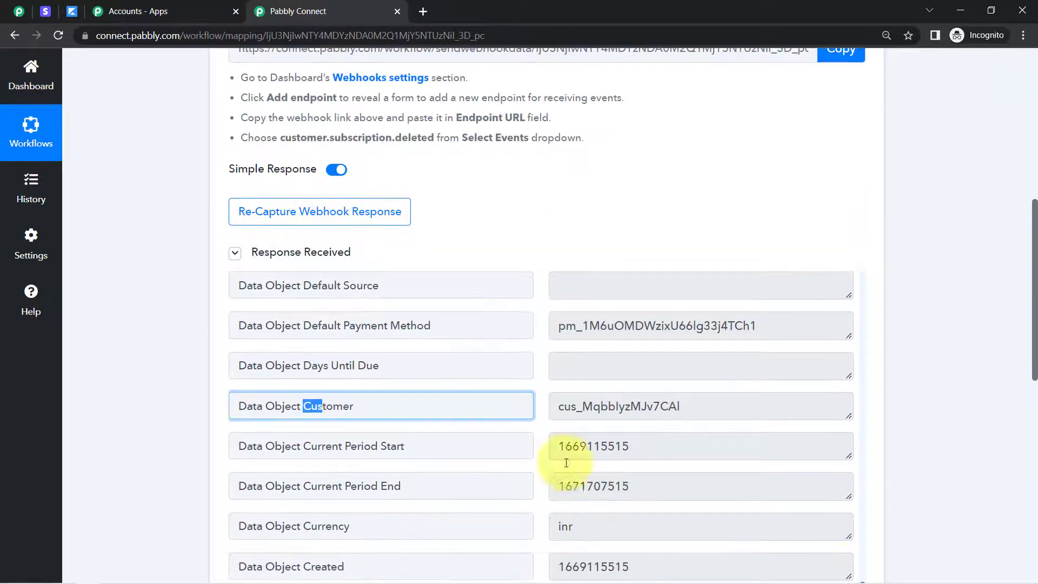
triple_click(289, 395)
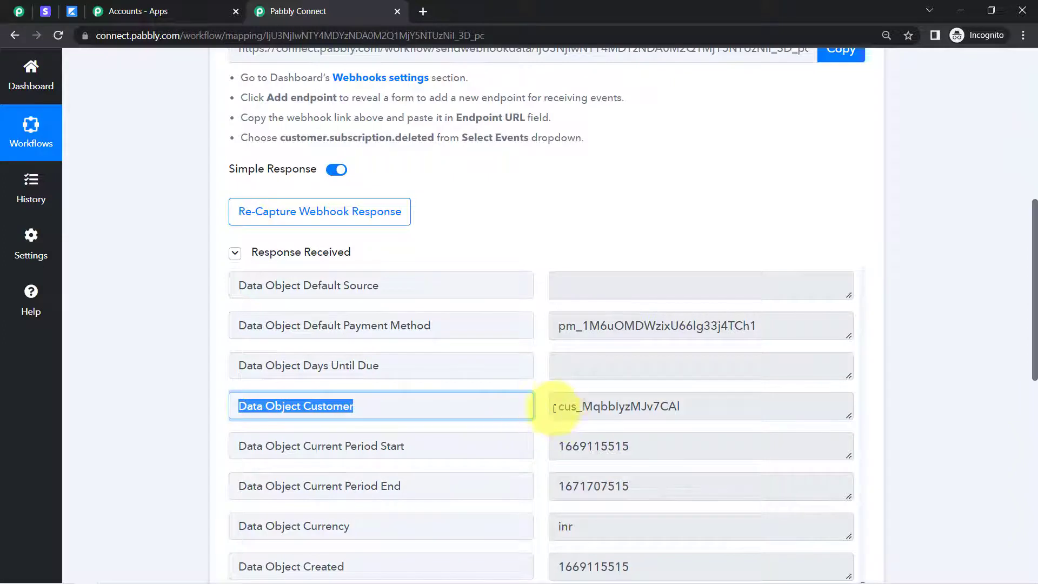
drag(555, 407, 677, 407)
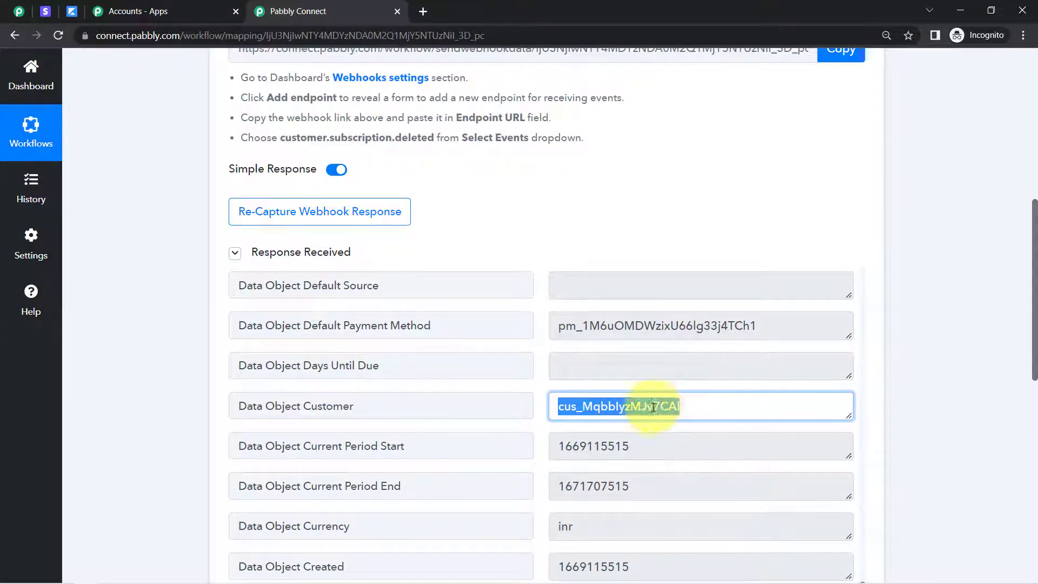
double_click(668, 406)
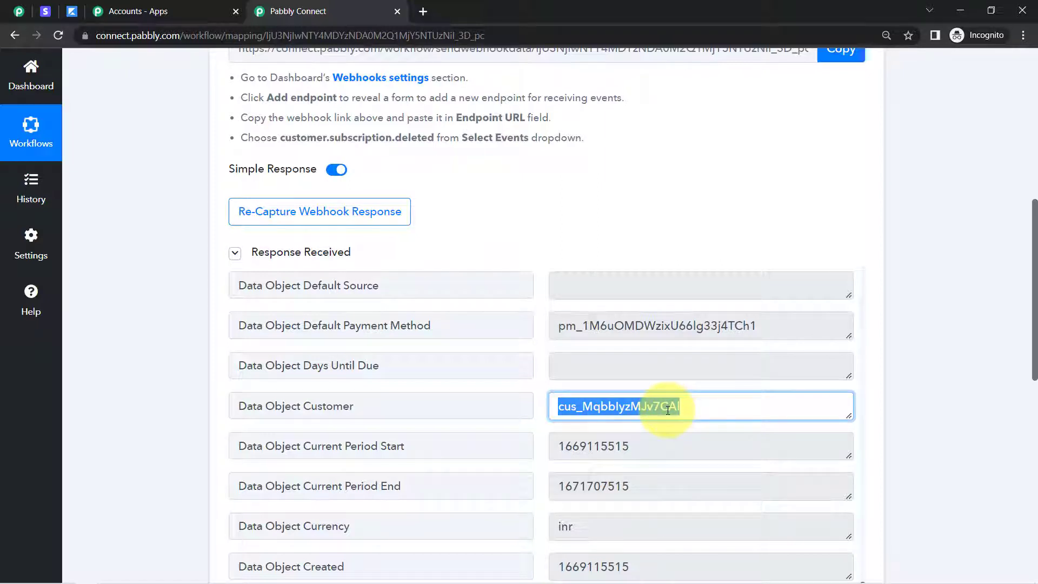
Choose Stripe as the app for the workflow's second step
drag(1035, 250, 1032, 424)
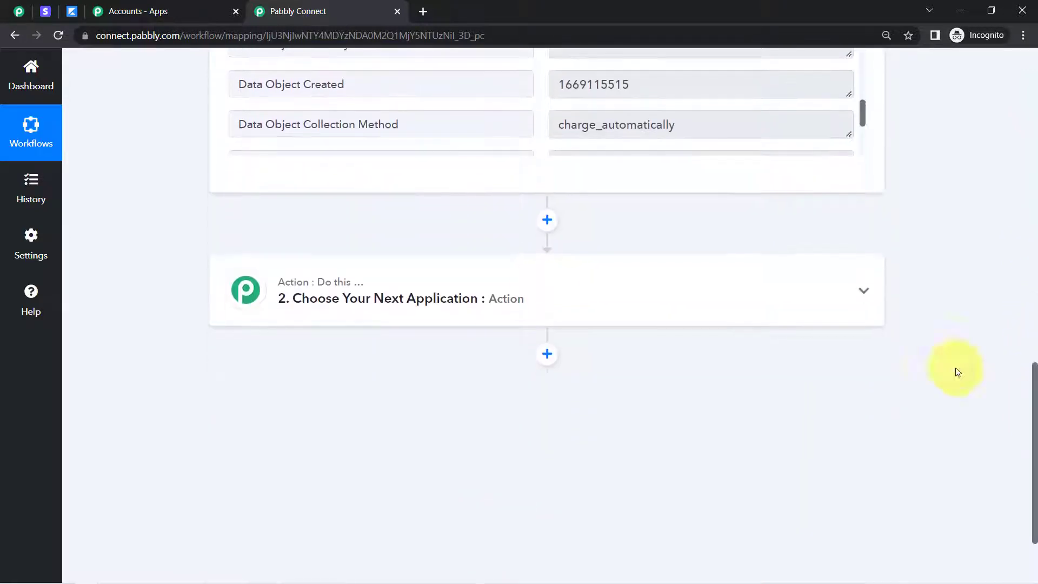
click(364, 306)
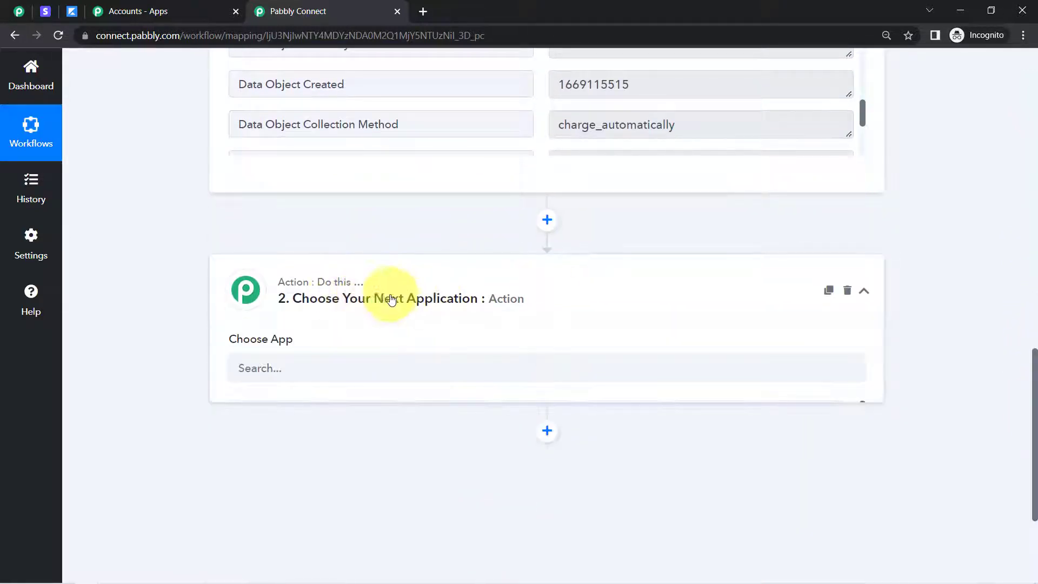
click(315, 377)
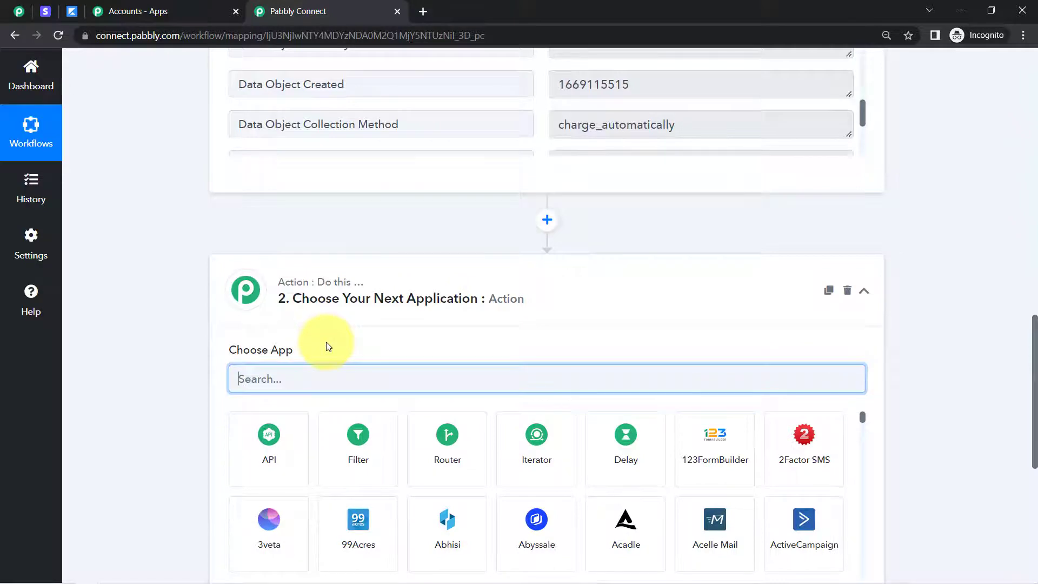
text(stri)
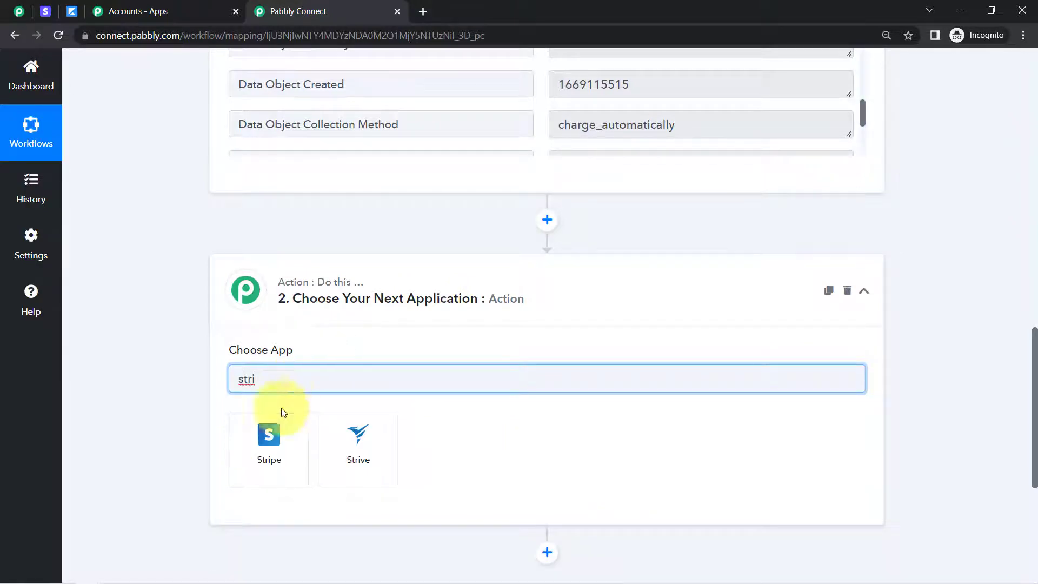
click(264, 449)
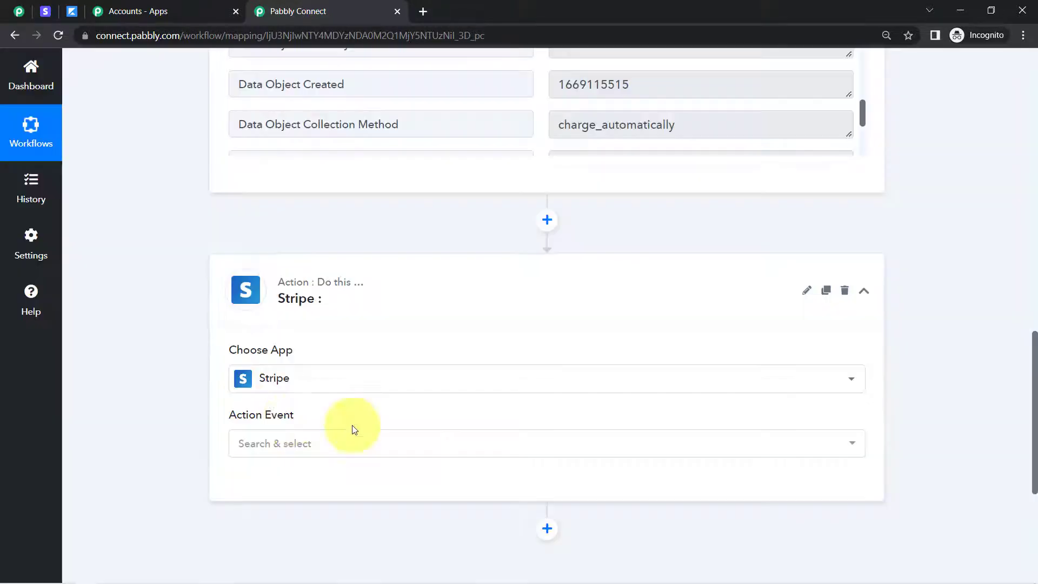
Set the Stripe action event to Retrieve a Customer by ID and connect it with the existing connection Stripe #47
click(278, 443)
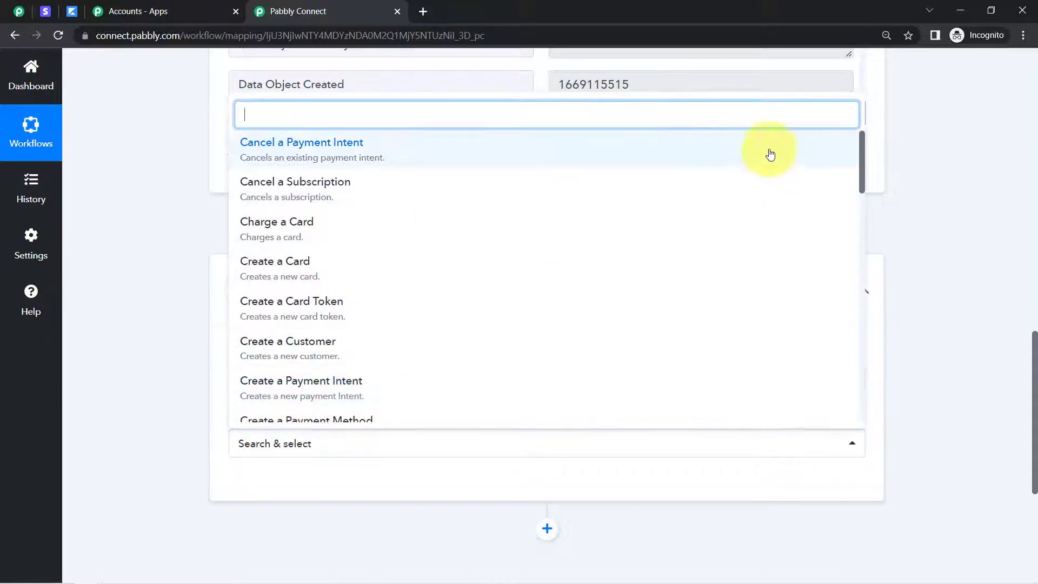
text(retr)
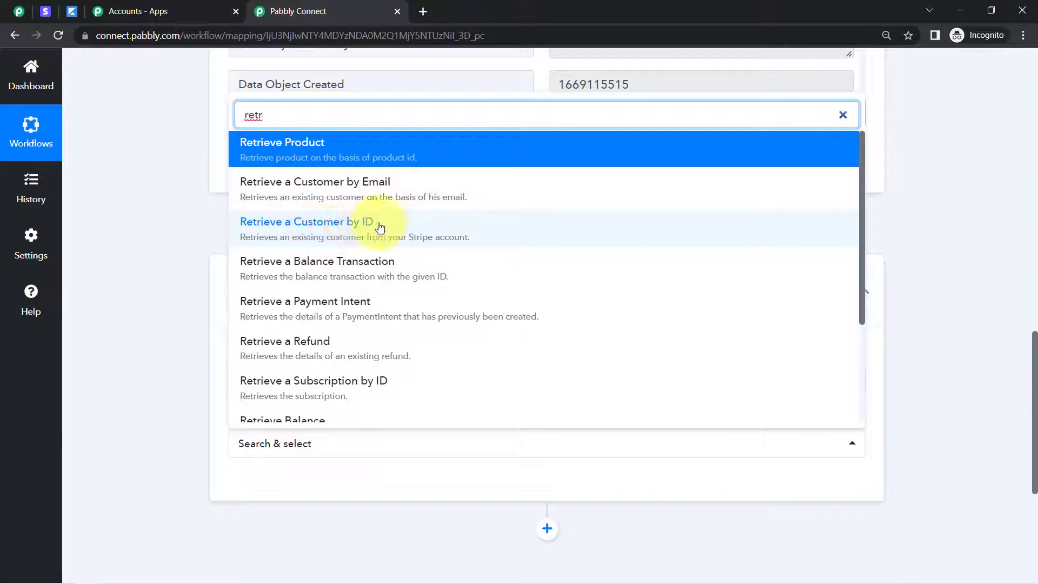
click(315, 232)
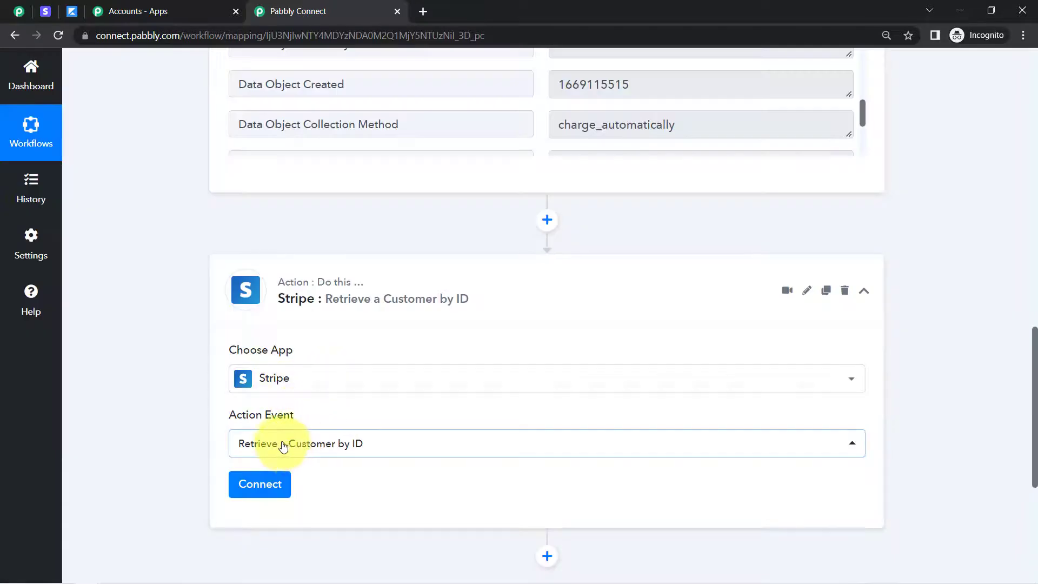
click(257, 486)
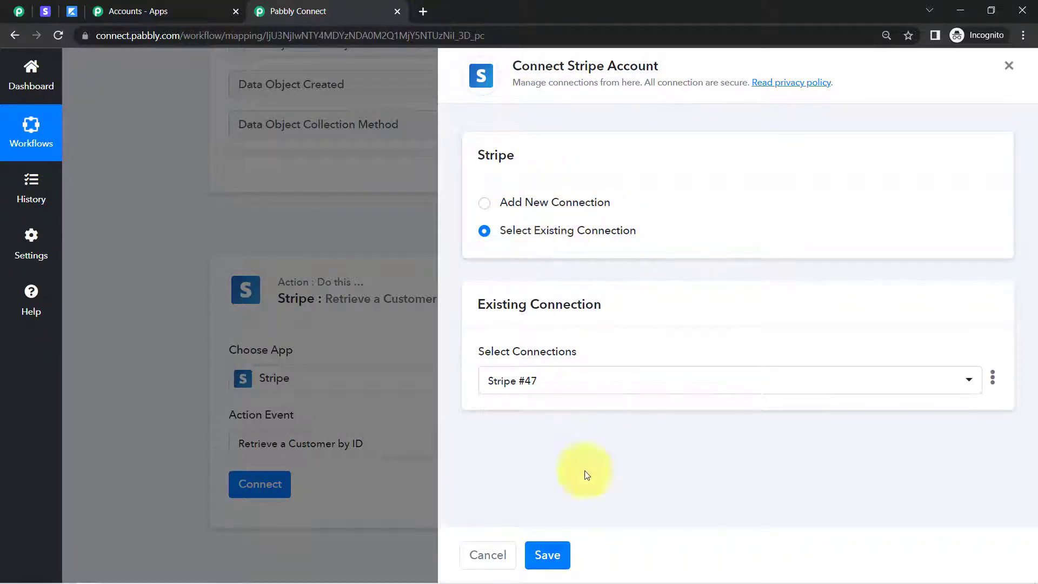
click(548, 554)
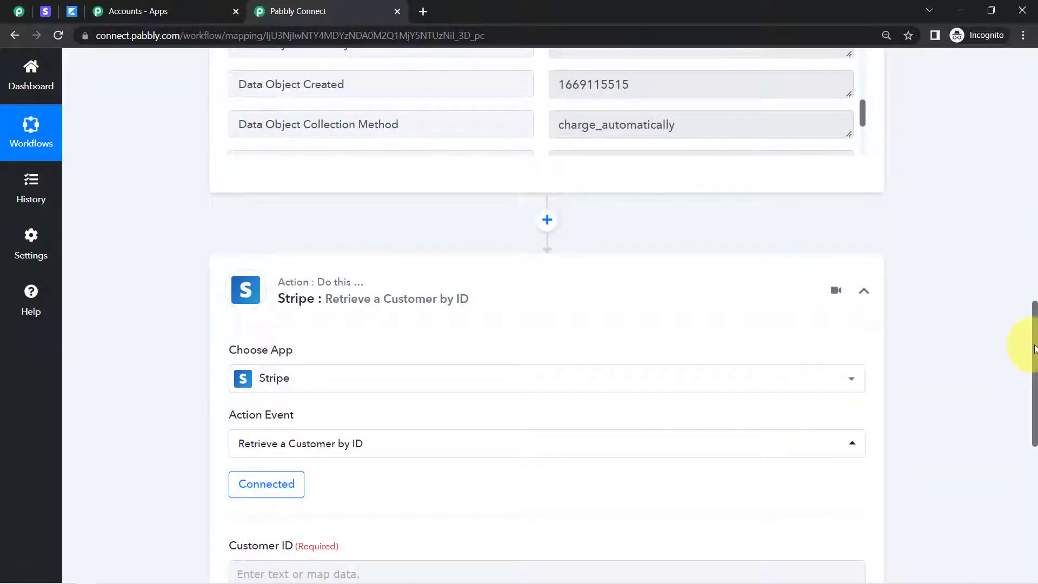
Check the action's required Customer ID field against the Data Object Customer entry in the trigger response
scroll(1033, 356, down, 3)
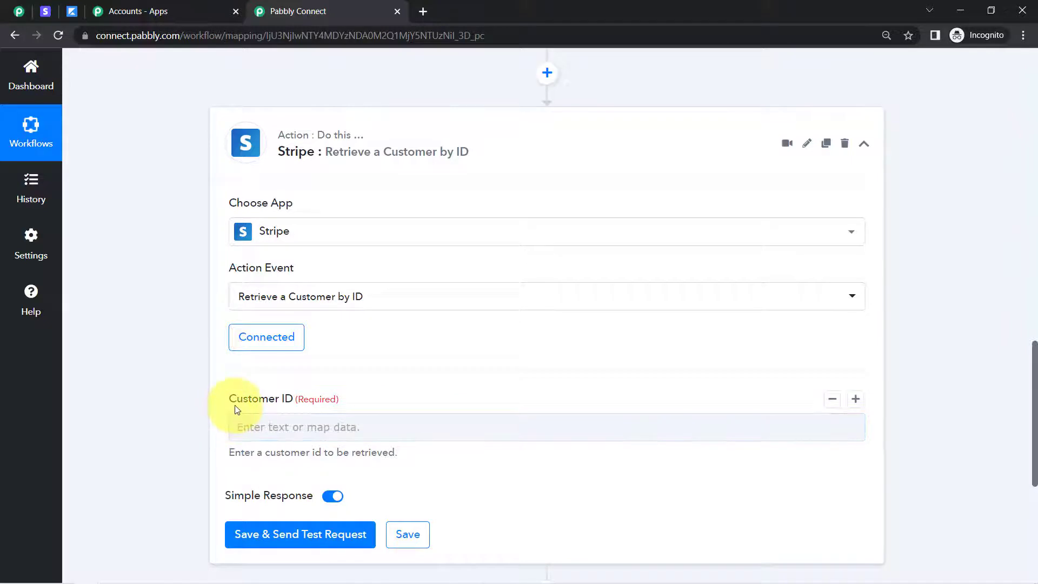
drag(235, 409, 324, 401)
drag(1034, 393, 1034, 269)
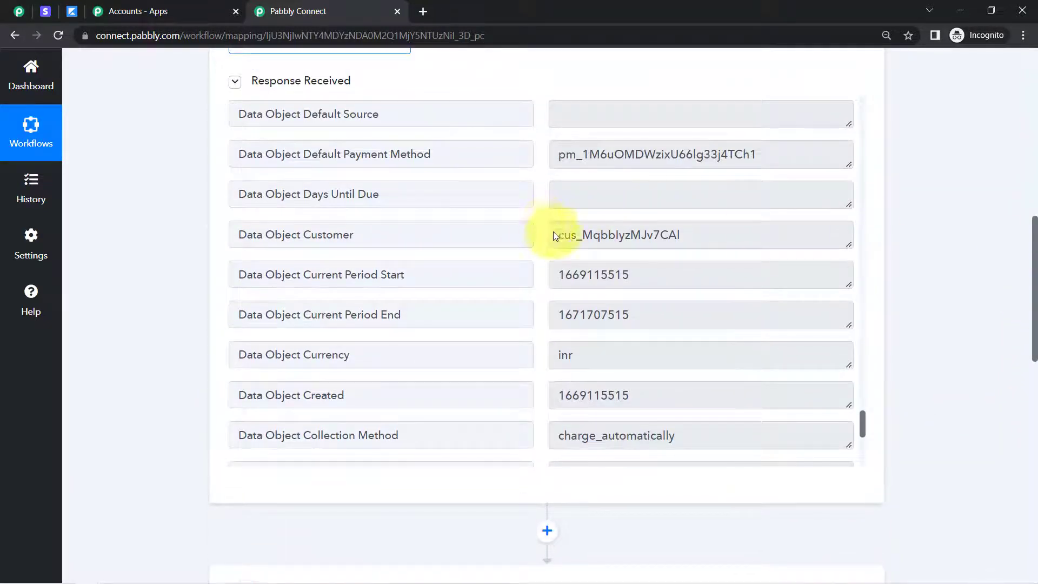
triple_click(316, 239)
key(ctrl+c)
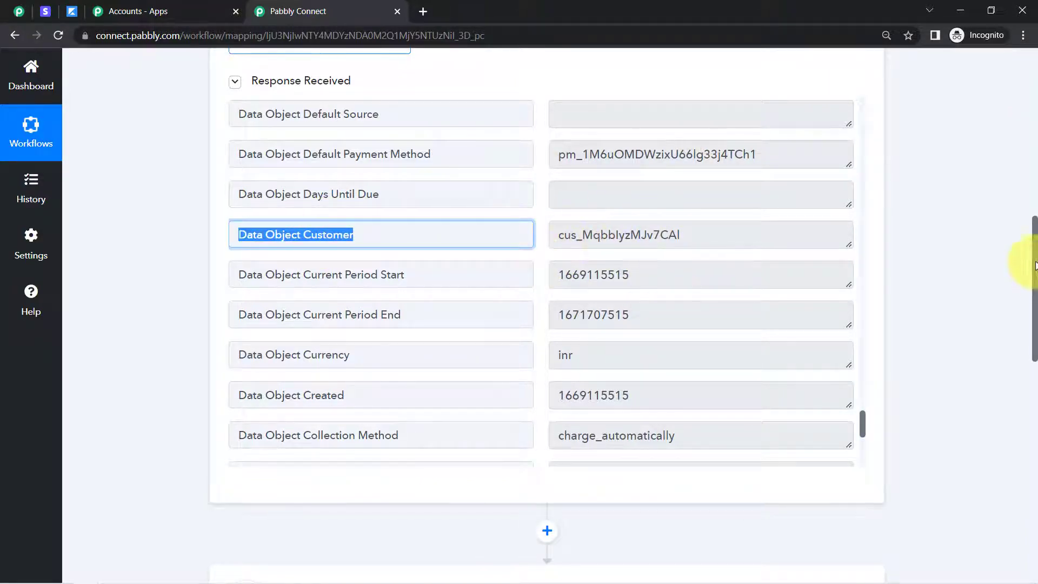
drag(1036, 265, 1036, 413)
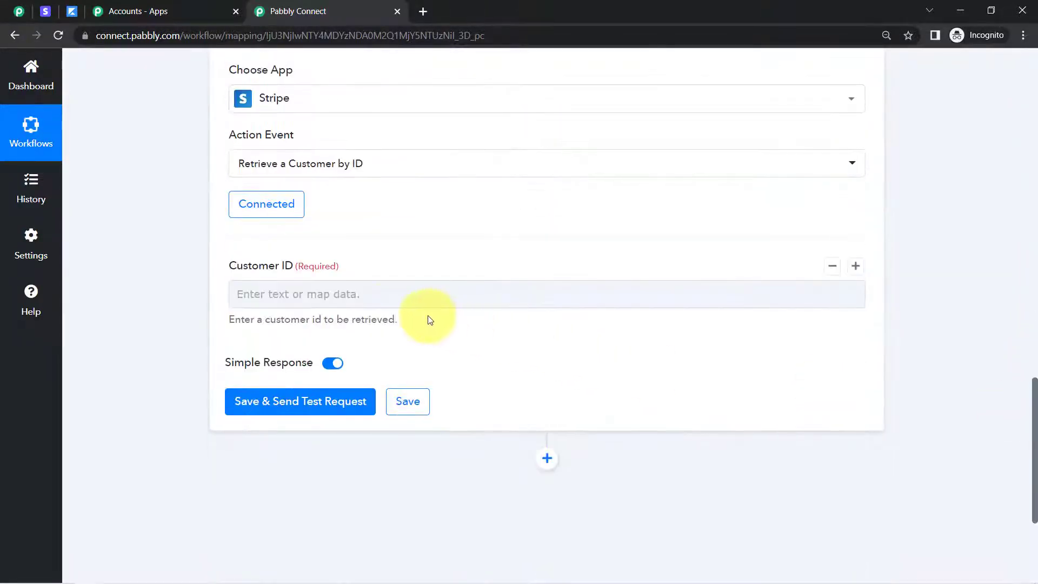
Map the Customer ID field to Data Object Customer from the Stripe Cancelled Subscription step, and save and send a test request
click(359, 294)
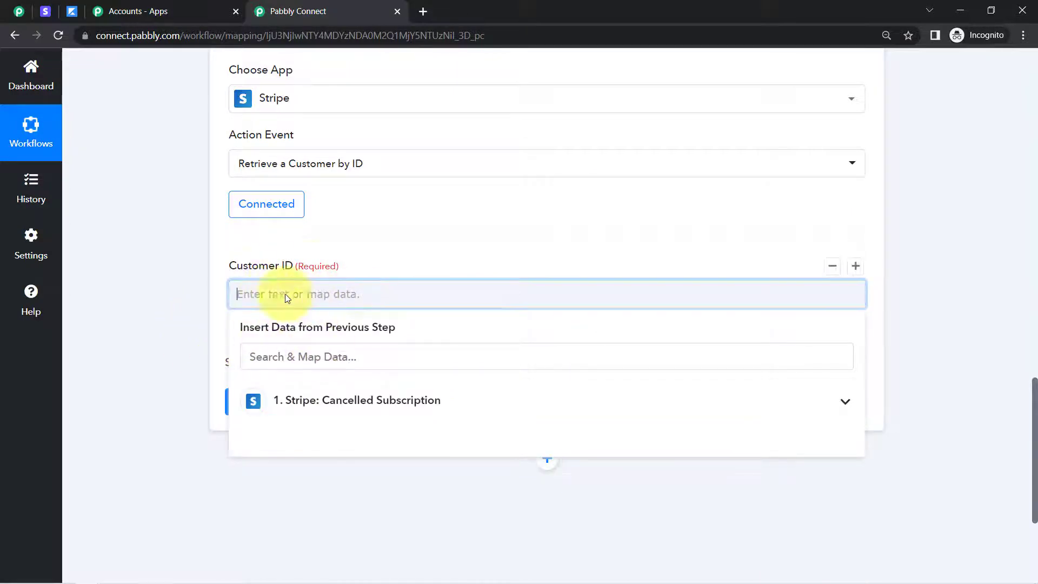
click(275, 357)
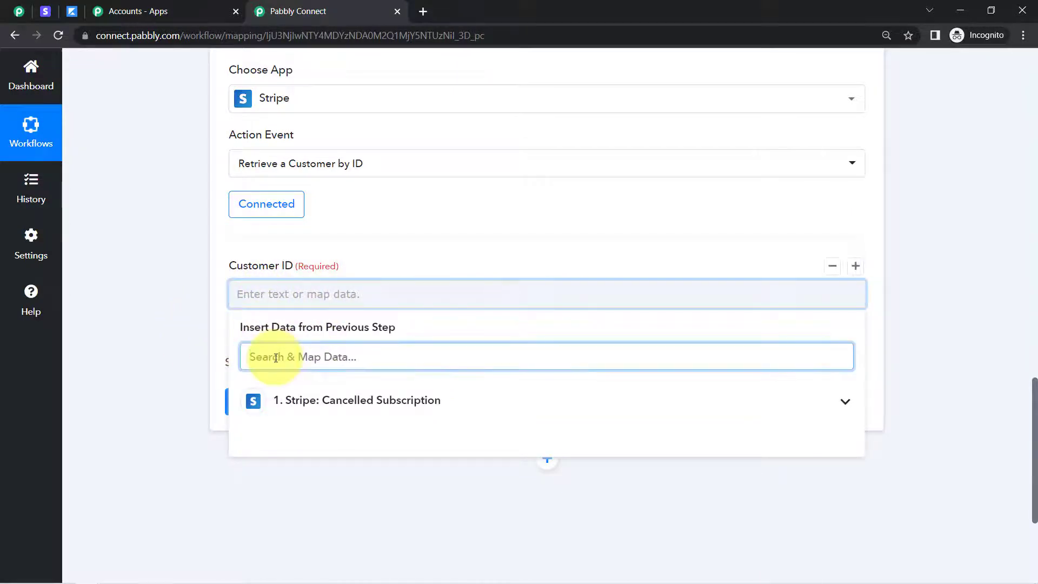
click(297, 401)
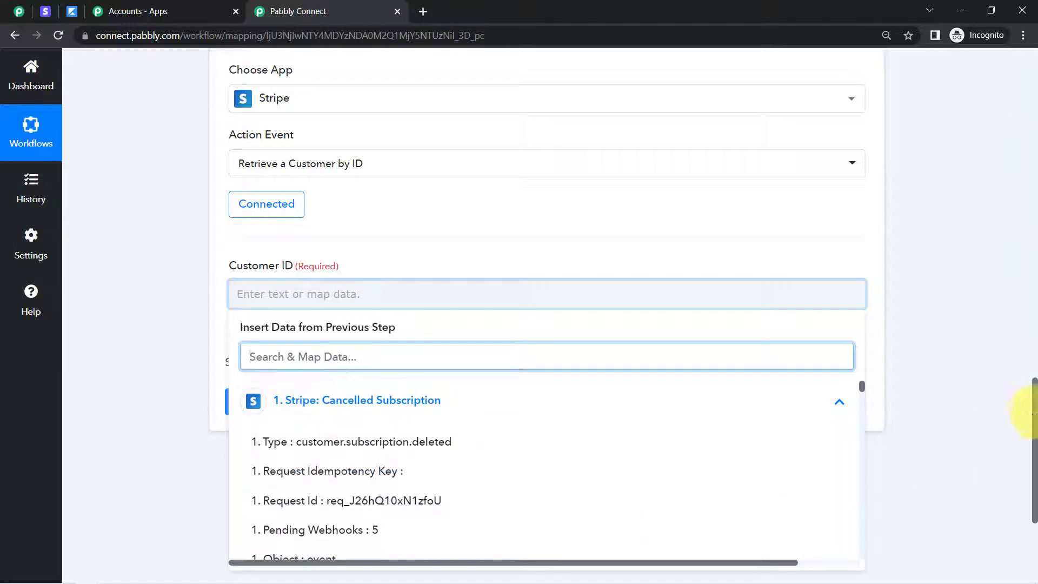
drag(1036, 409, 1036, 432)
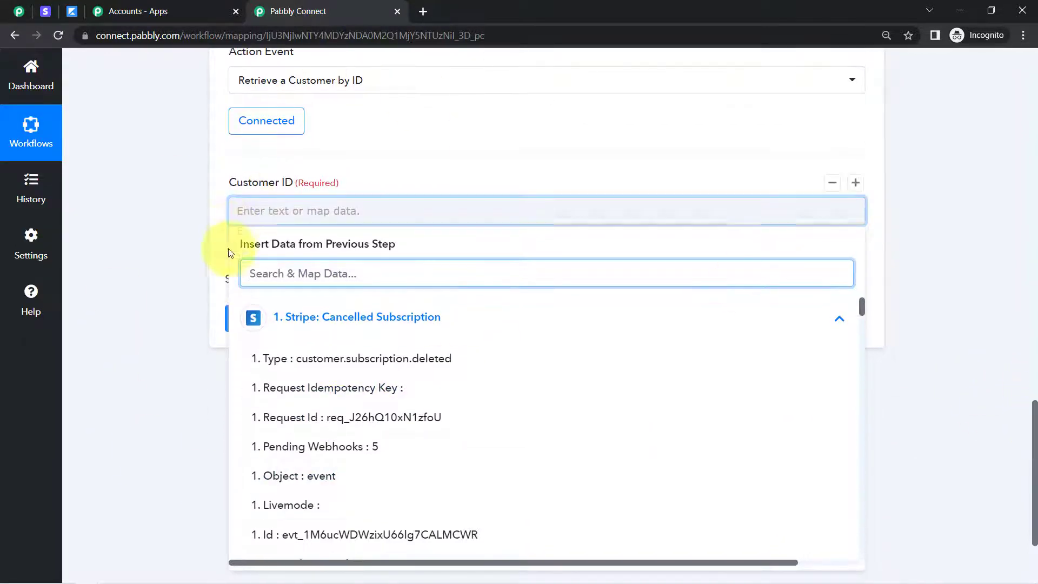
key(ctrl+v)
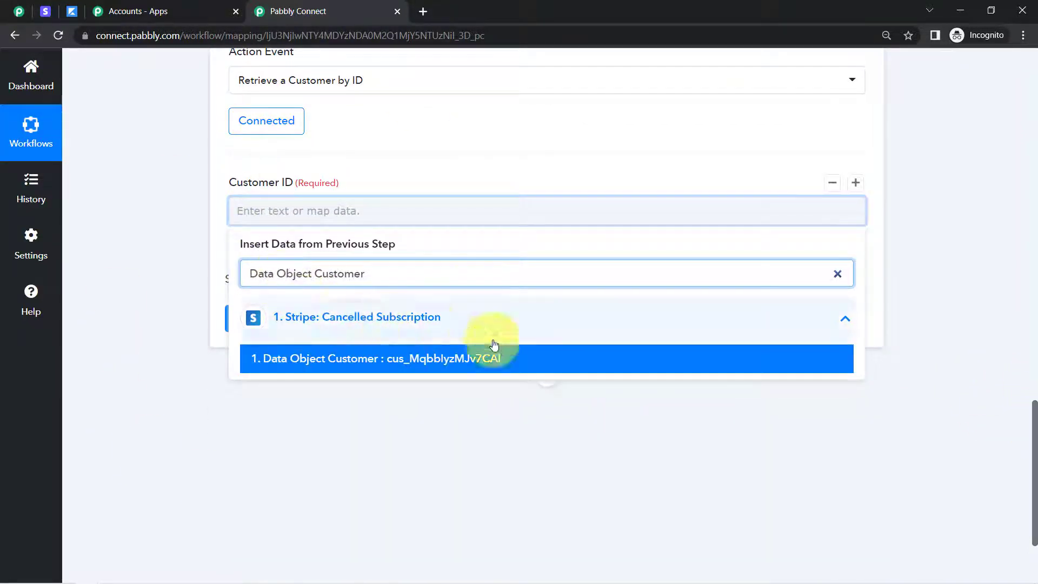
click(416, 359)
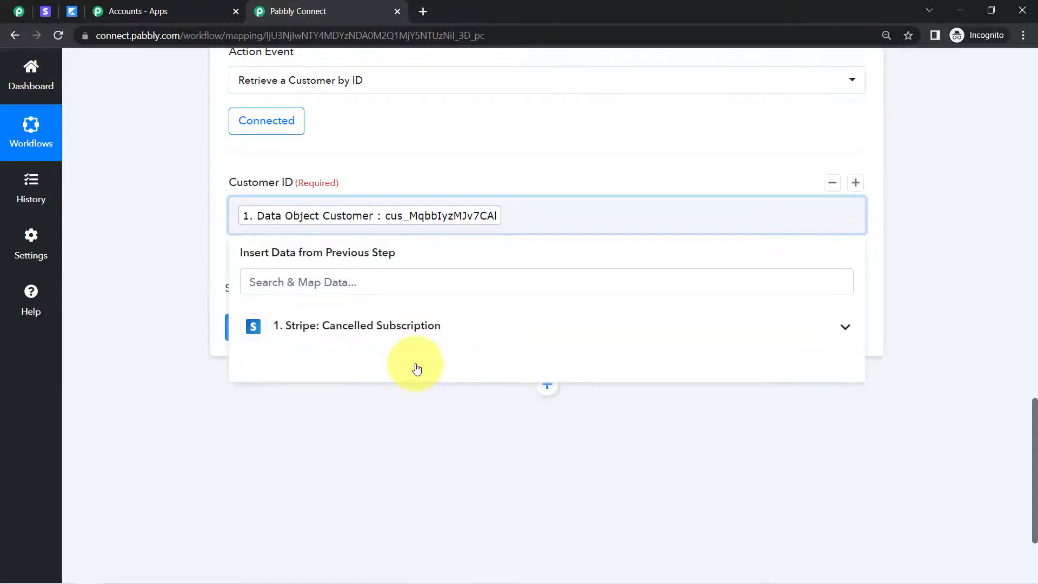
click(176, 285)
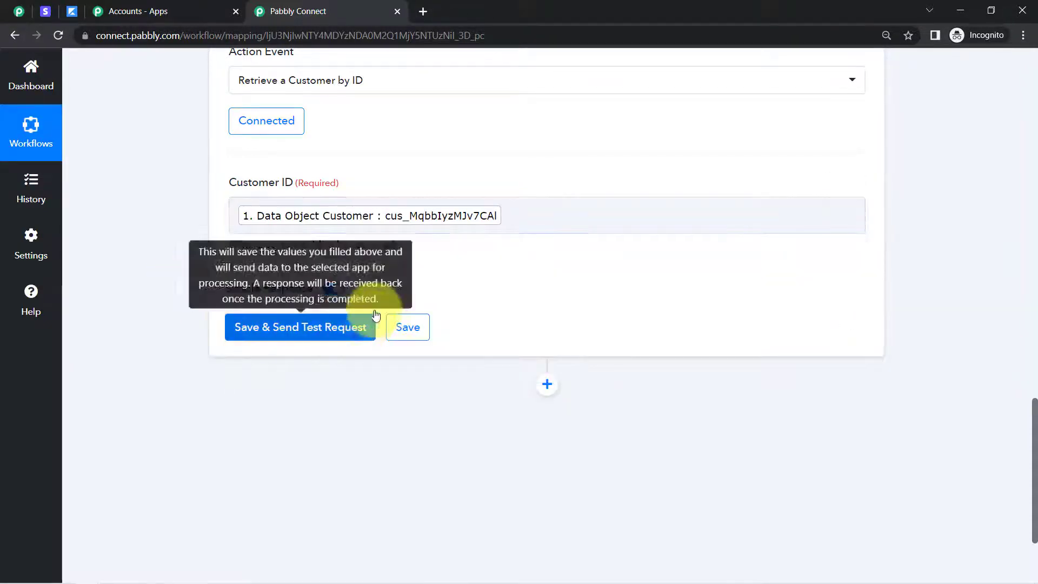
click(272, 329)
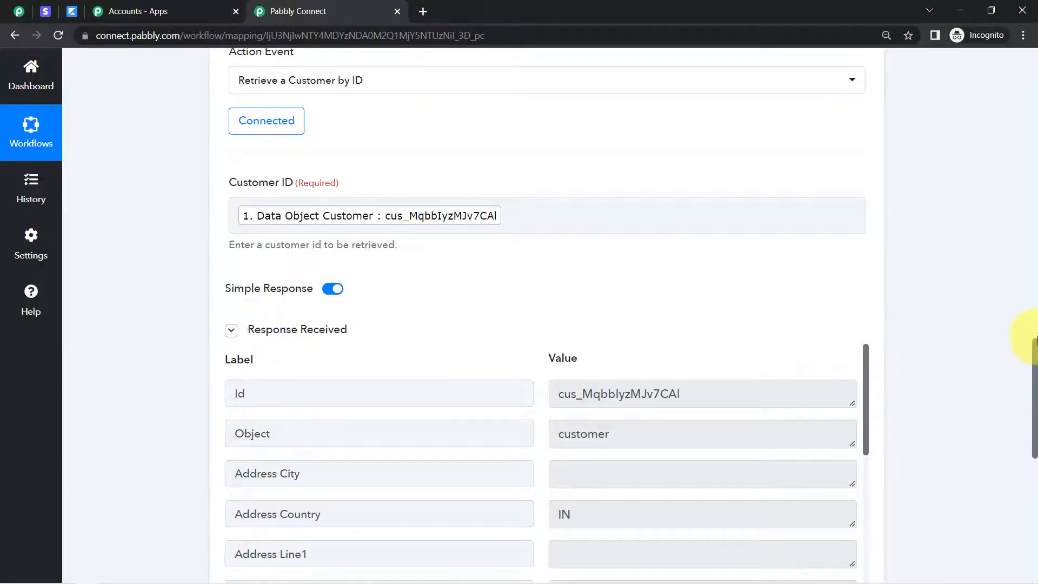
Look through the Retrieve a Customer by ID response for the customer's email and name
drag(1035, 349, 1036, 392)
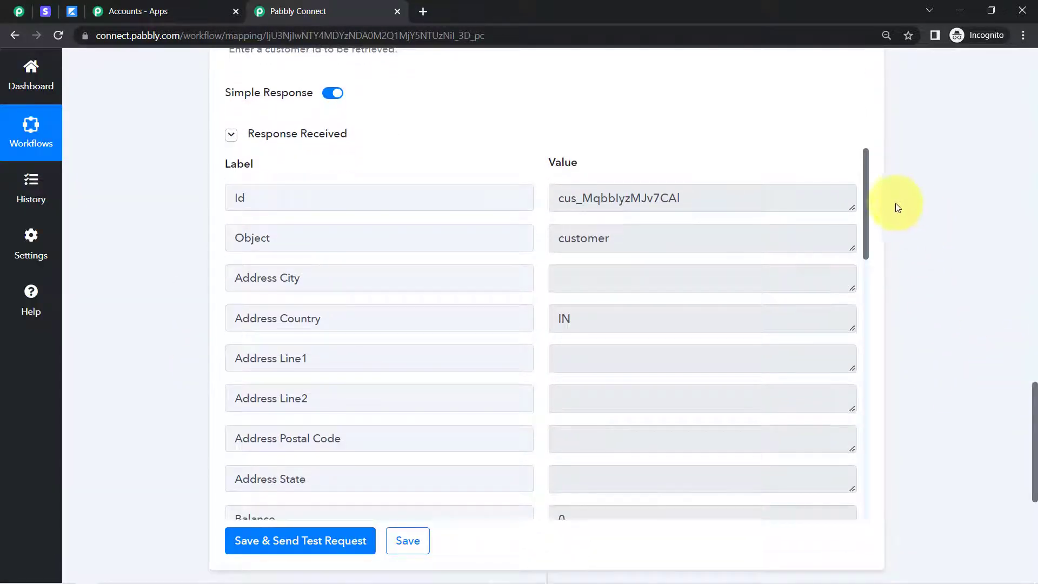
drag(865, 171, 861, 352)
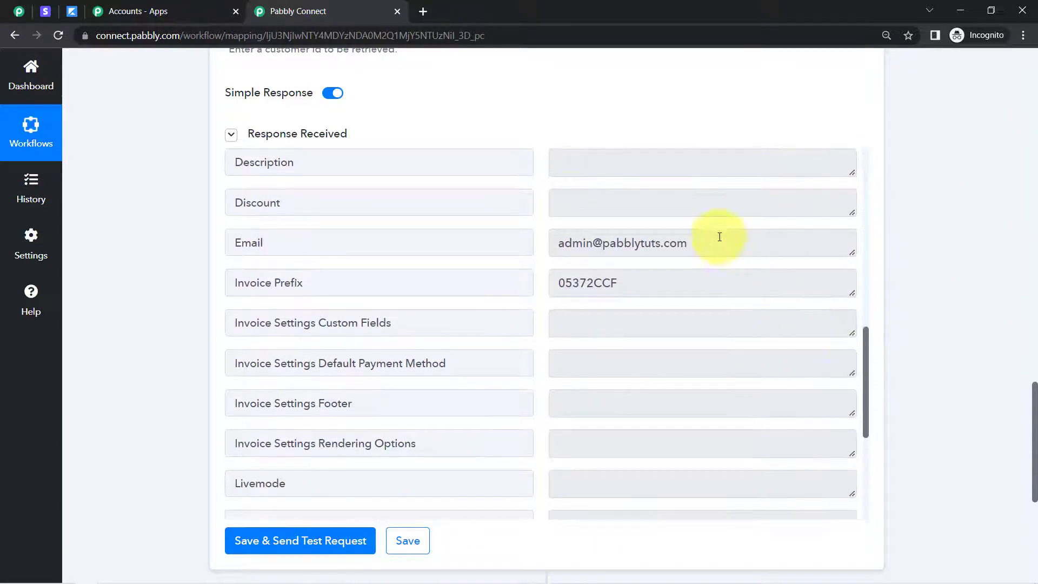
drag(572, 241, 653, 249)
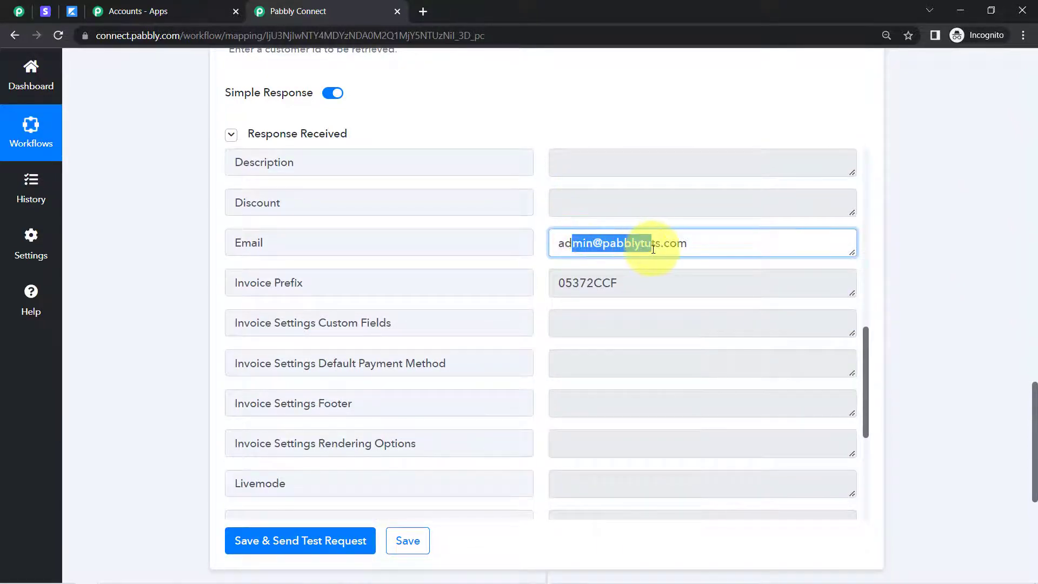
drag(864, 372, 864, 378)
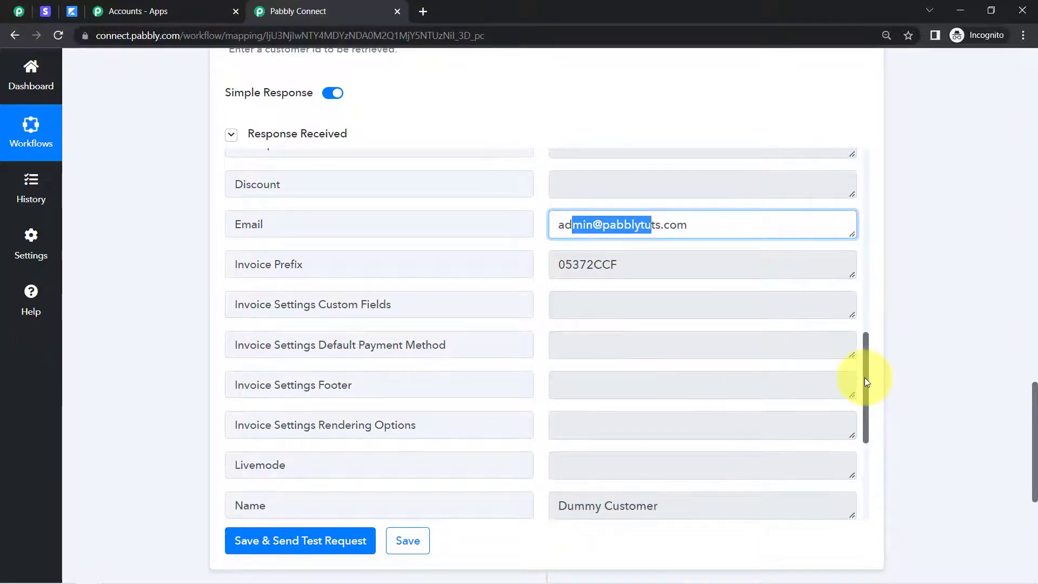
Switch to the Stripe dashboard, reload the Subscriptions list and check the PHP Course for Beginners (8 Weeks) entry
click(45, 11)
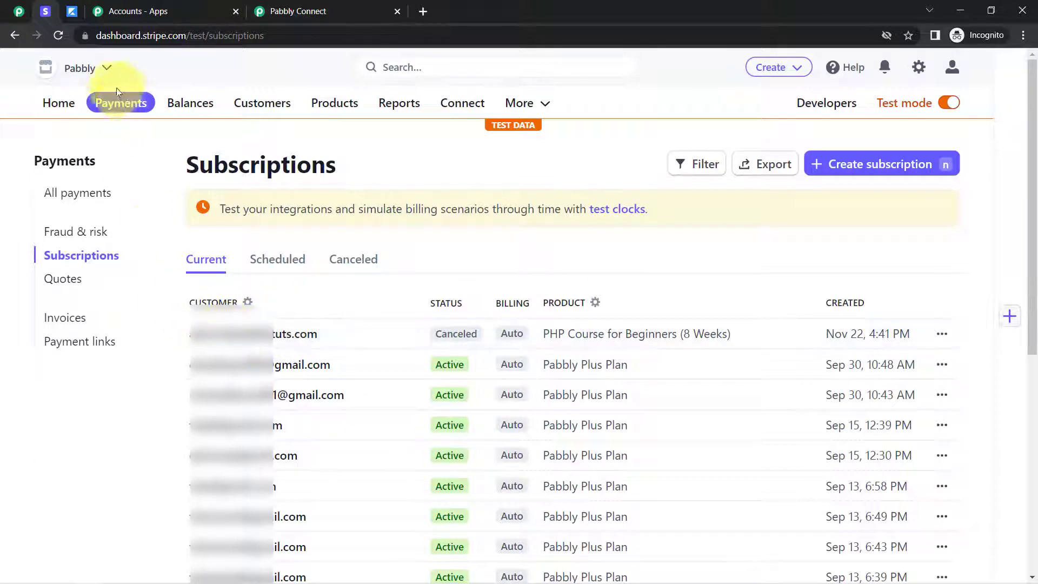
click(58, 37)
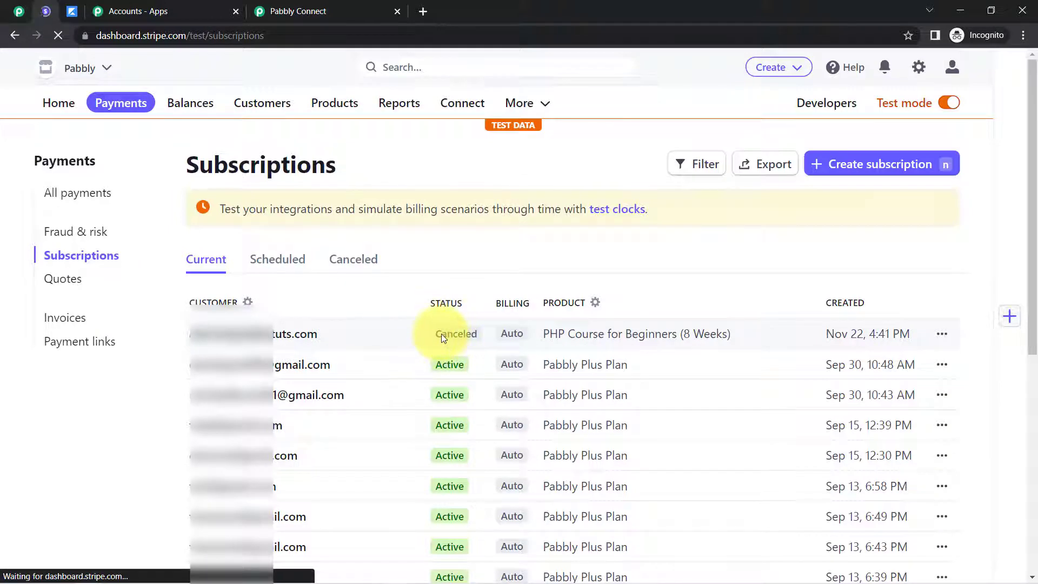
click(324, 11)
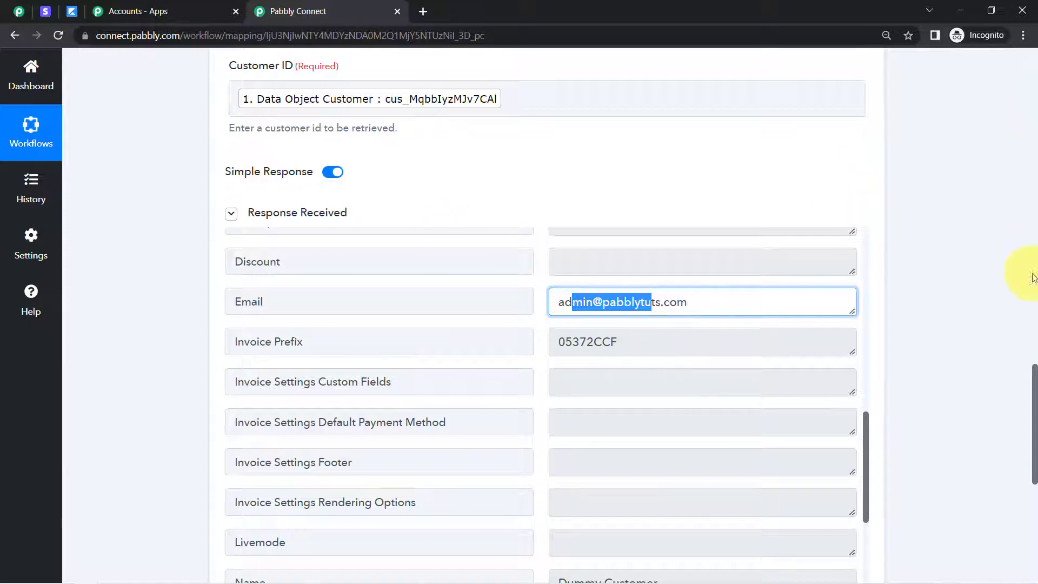
Add another action step below the Stripe customer retrieval in the Pabbly Connect workflow and choose Kajabi as its app
drag(1035, 378, 1035, 489)
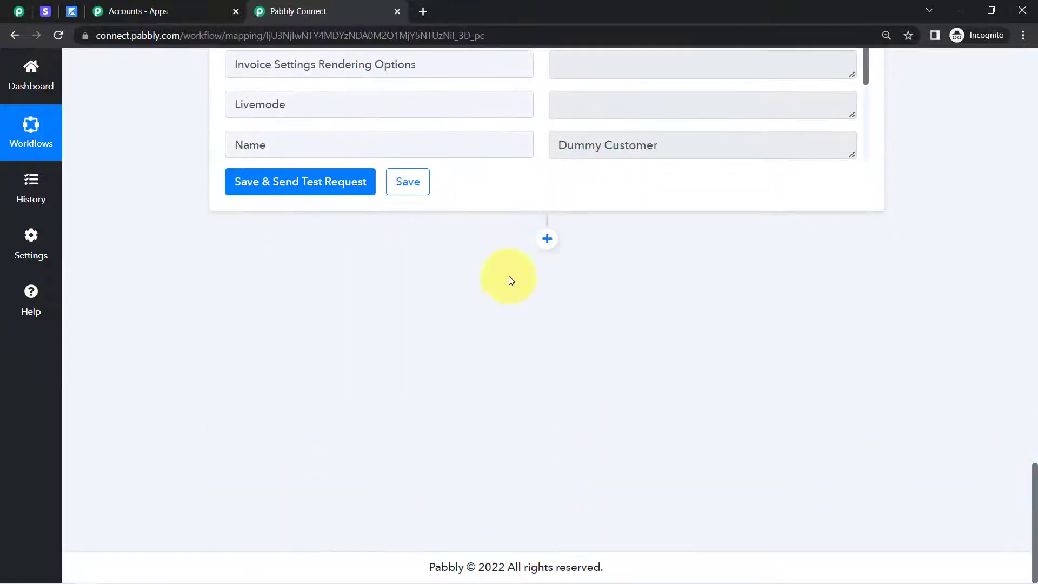
click(547, 238)
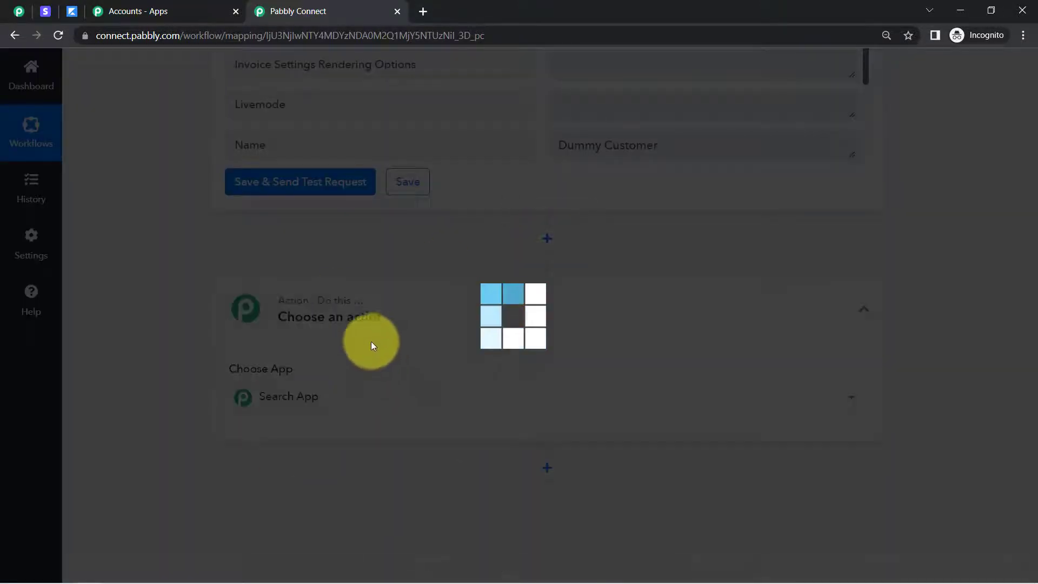
click(316, 397)
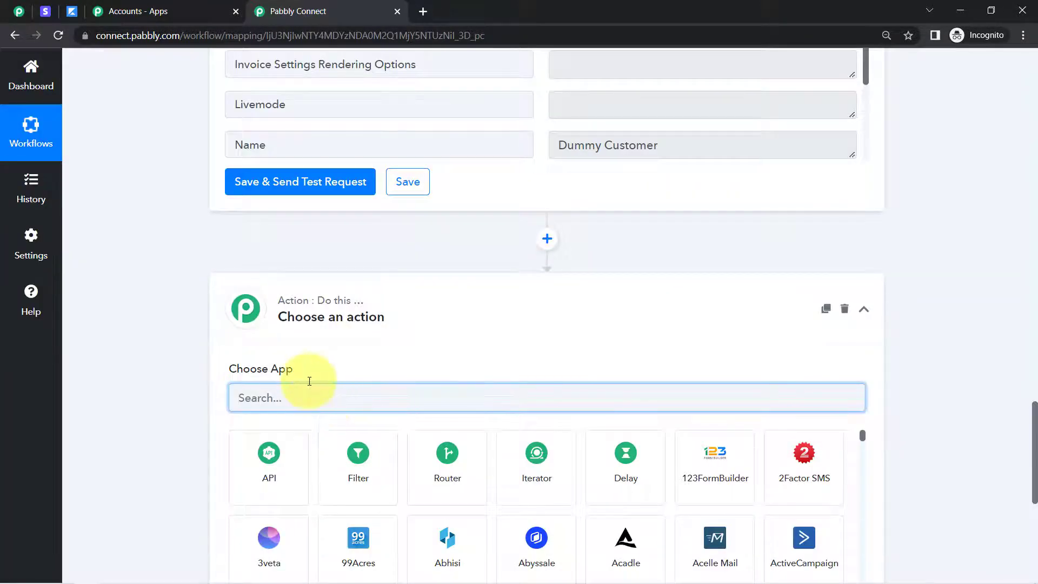
text(kajabi)
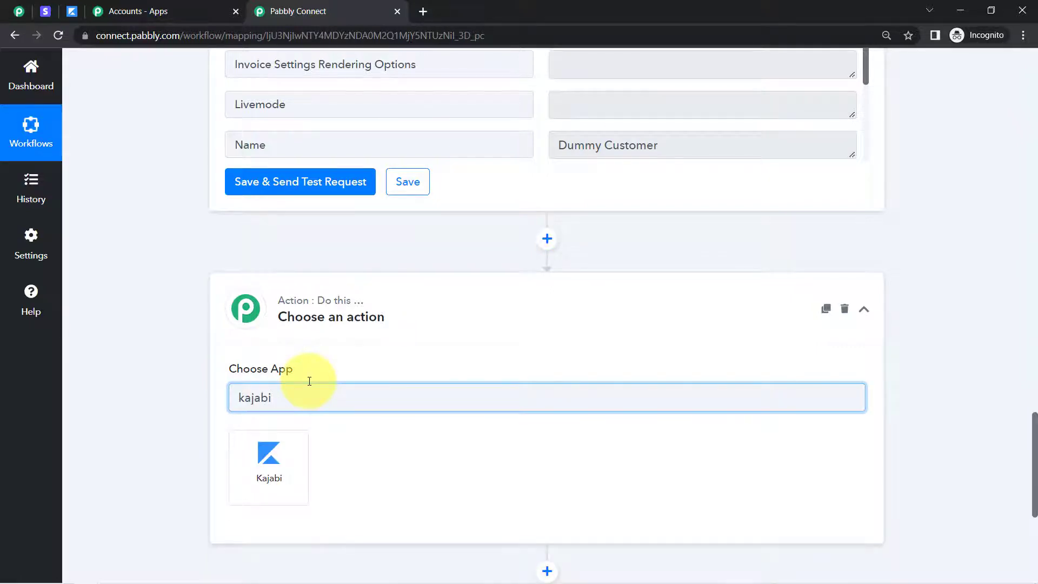
click(273, 462)
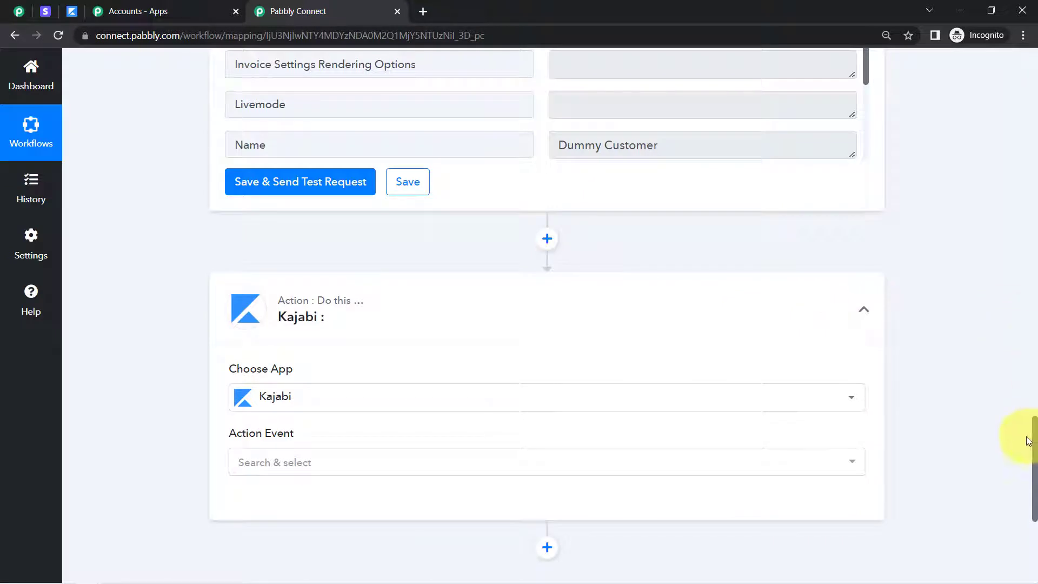
Set the Kajabi action event to Revoke Access to an Offer and connect it
scroll(1035, 433, down, 5)
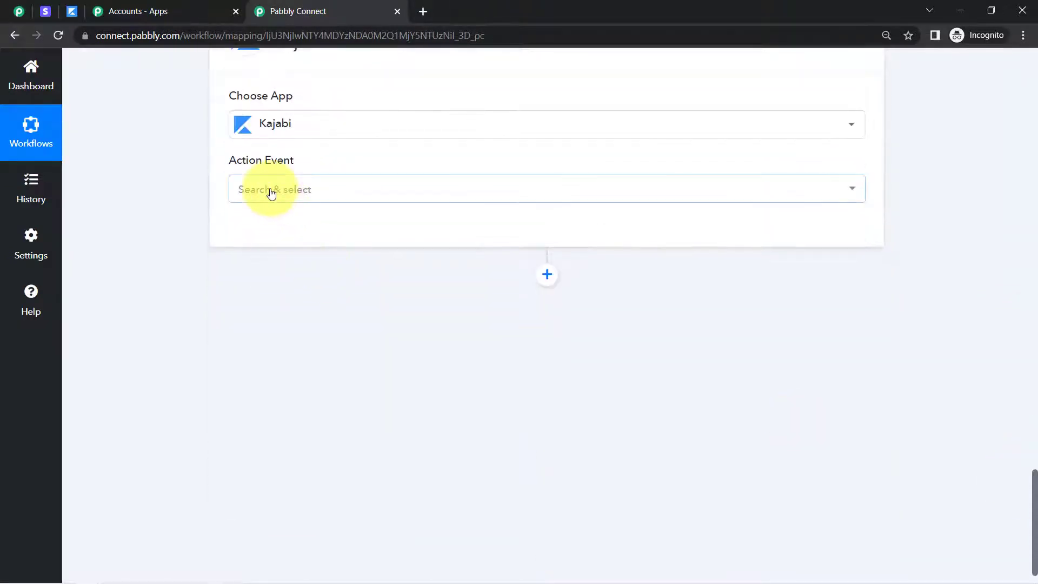
click(271, 190)
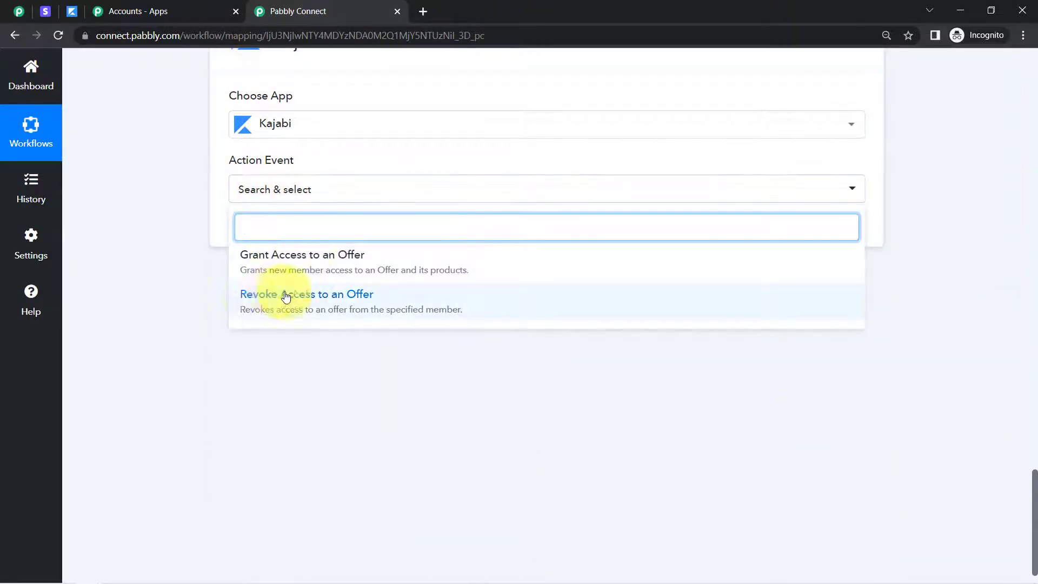
click(249, 297)
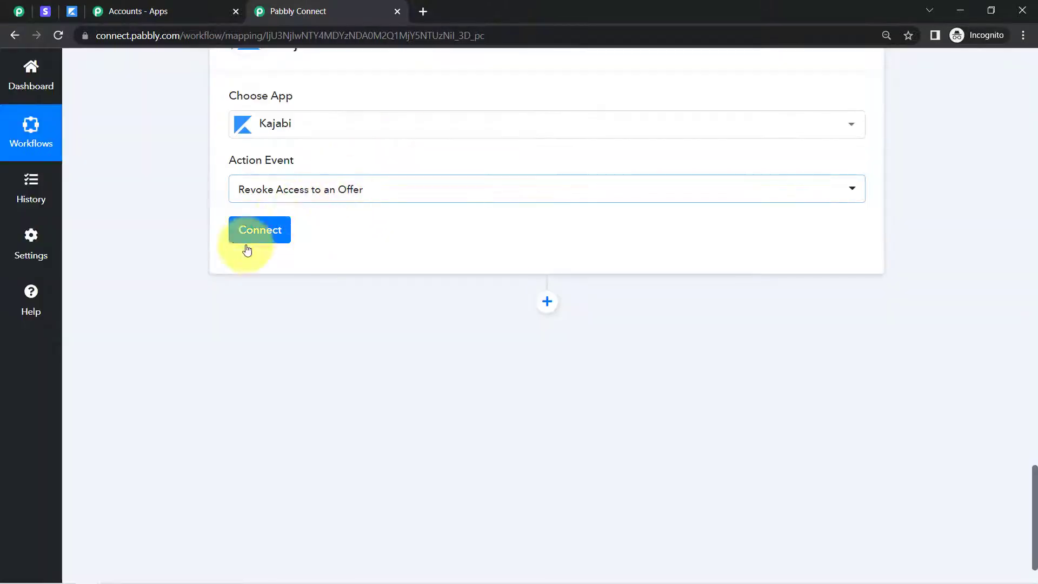
click(257, 234)
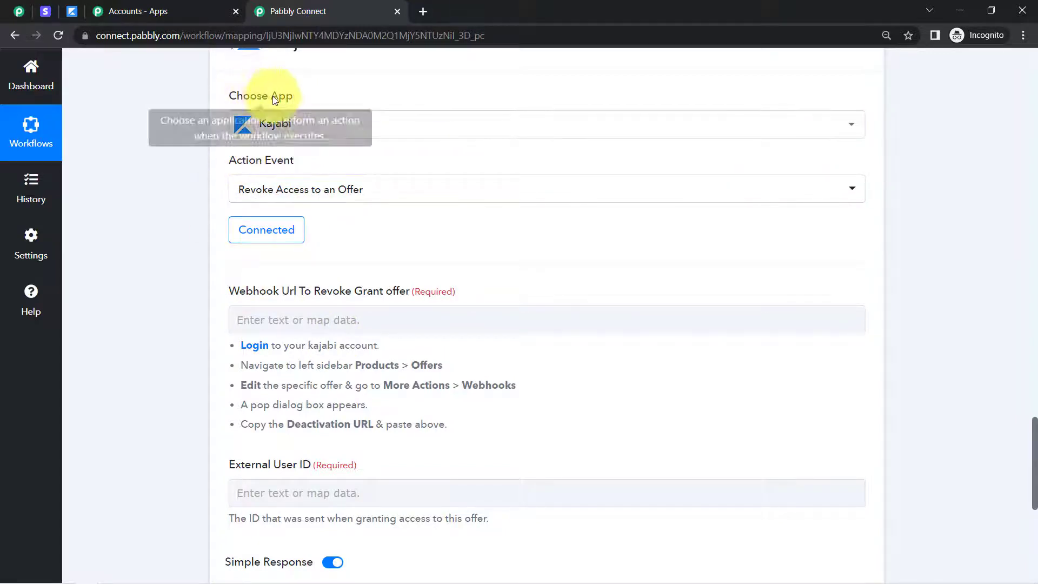
Check the Kajabi action's required fields, in particular Webhook Url To Revoke Grant offer
click(60, 13)
click(366, 10)
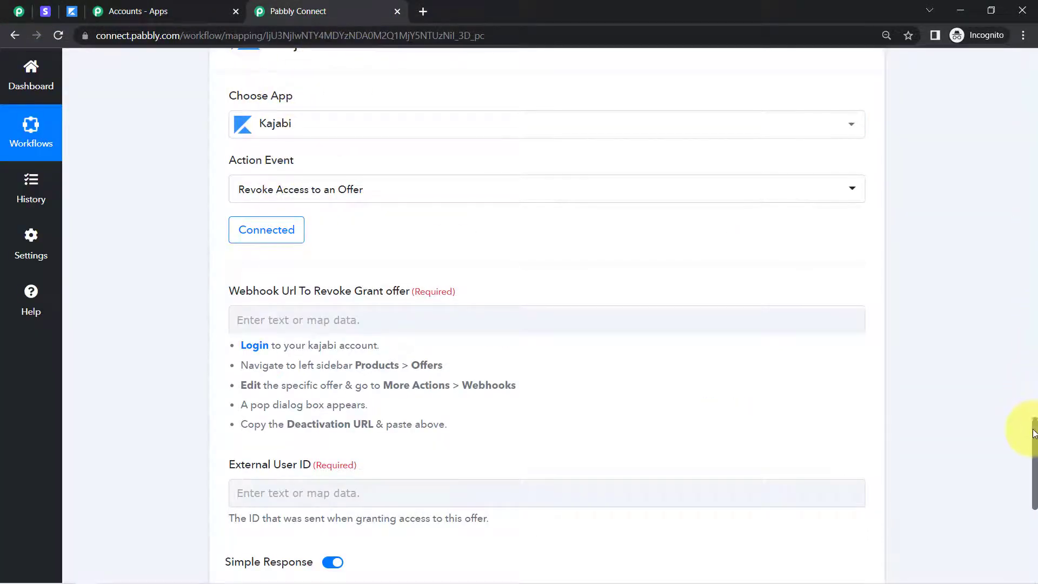
scroll(1035, 433, down, 2)
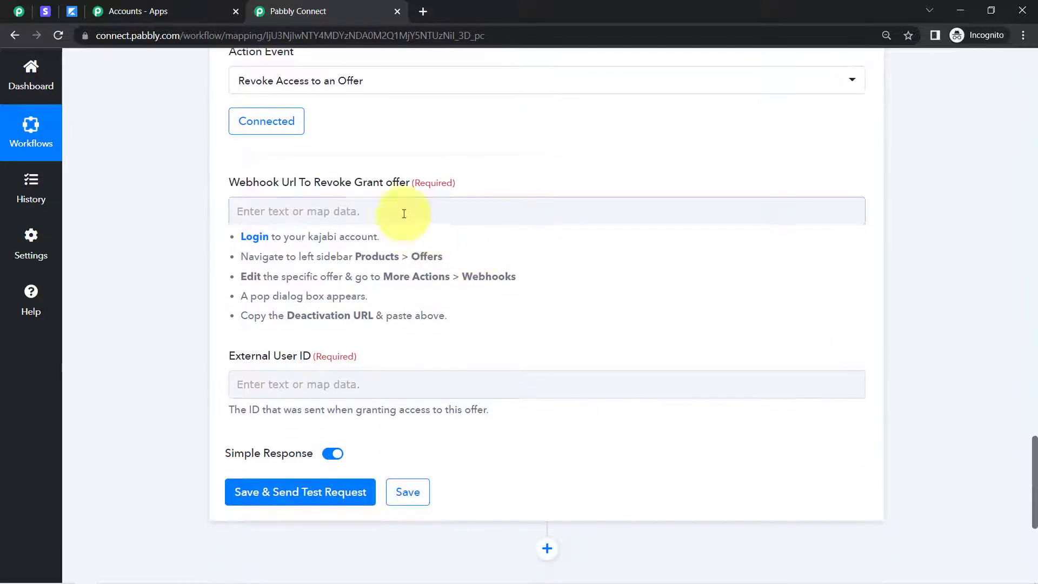
drag(320, 182, 462, 180)
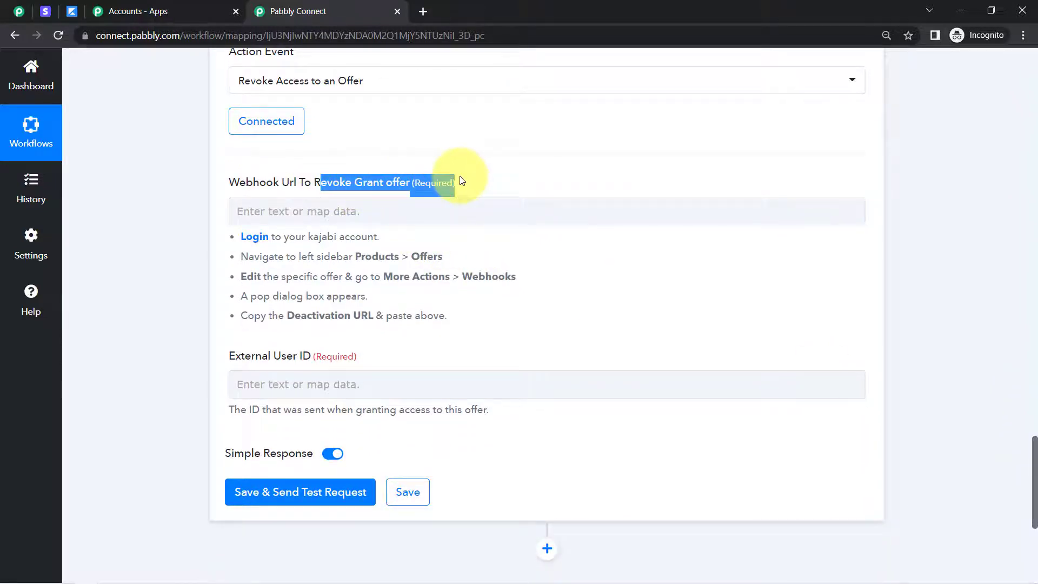
In Kajabi, open the Webhooks dialog of the PHP - 8 Week Online Course offer from the PHP Course's offers
click(72, 11)
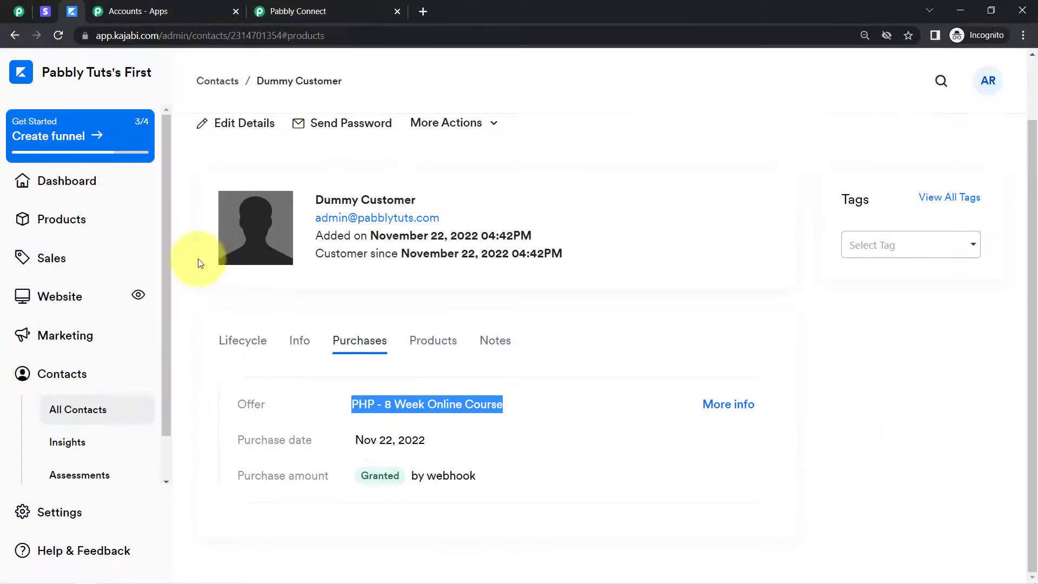
click(46, 232)
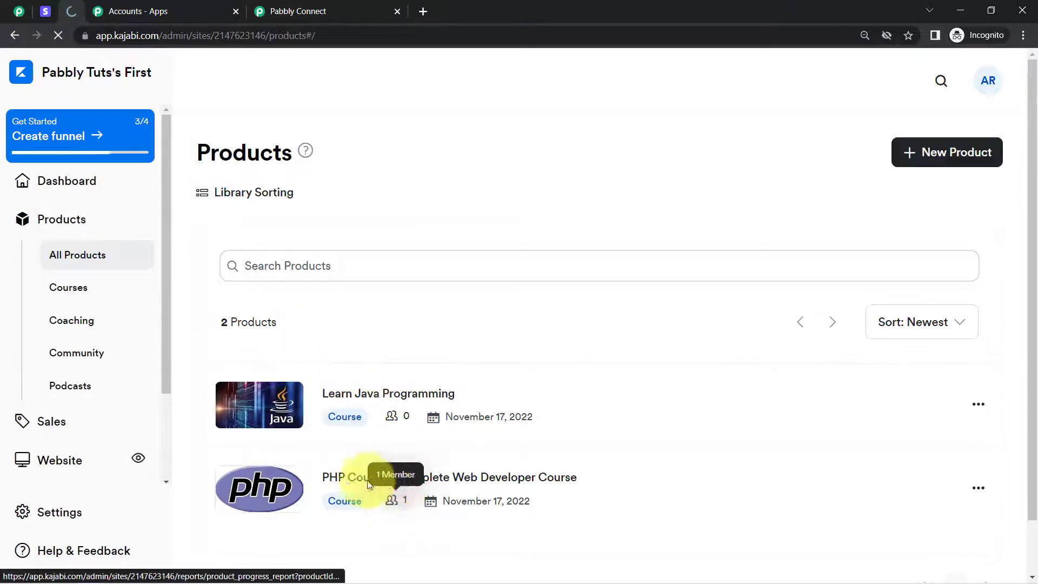
click(332, 486)
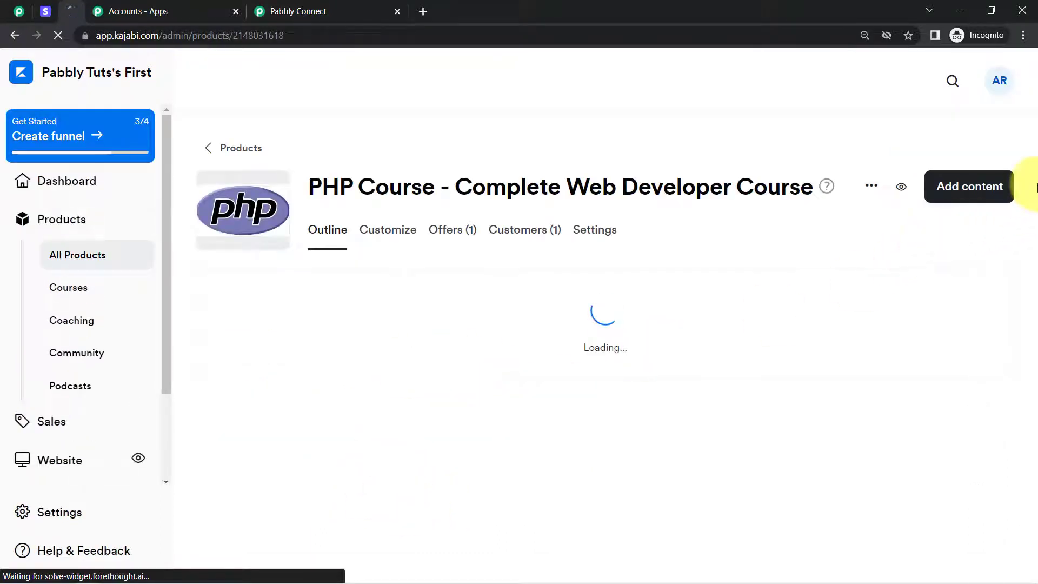
click(442, 237)
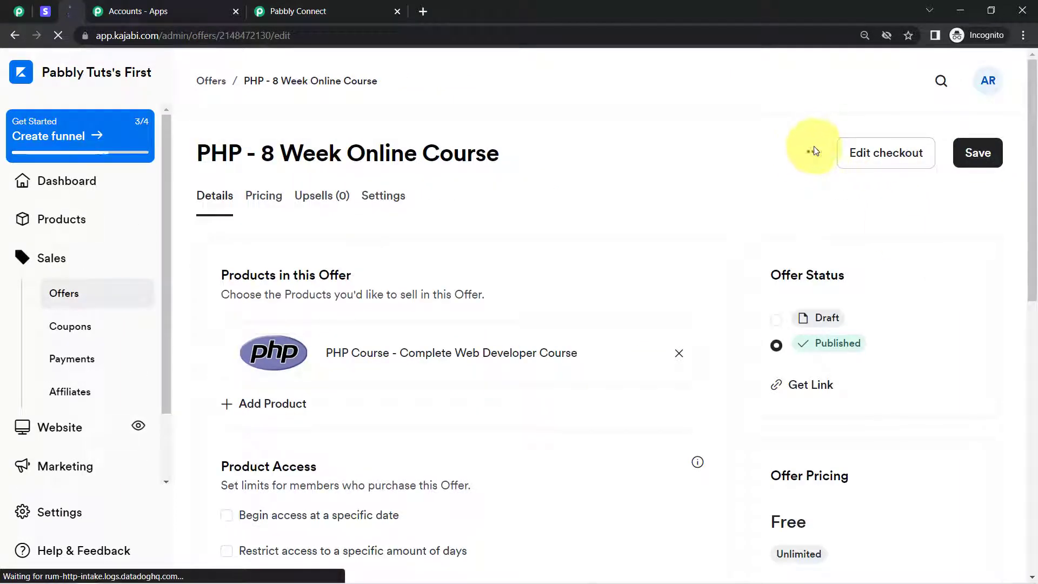
click(812, 153)
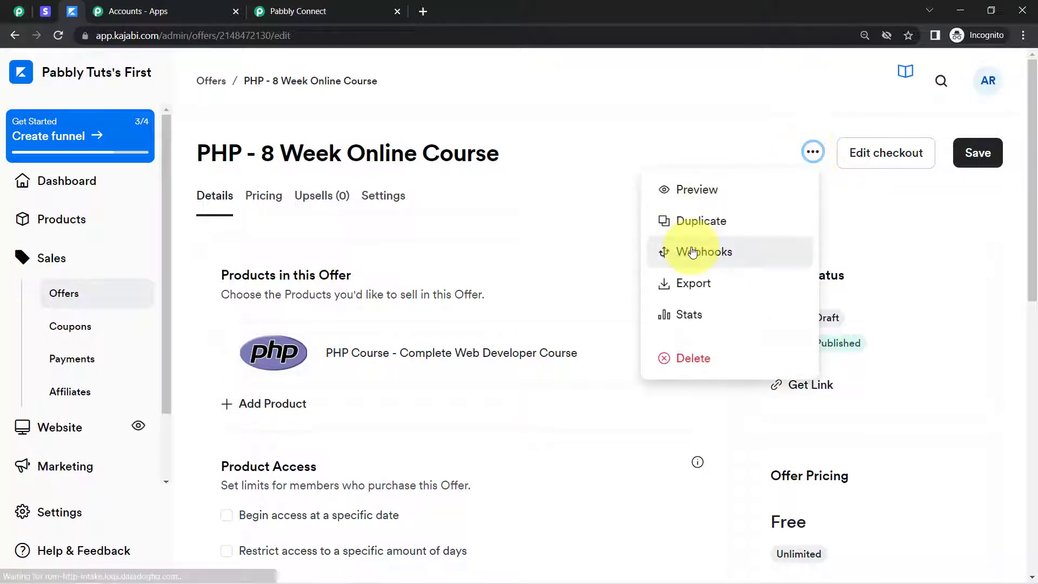
click(684, 249)
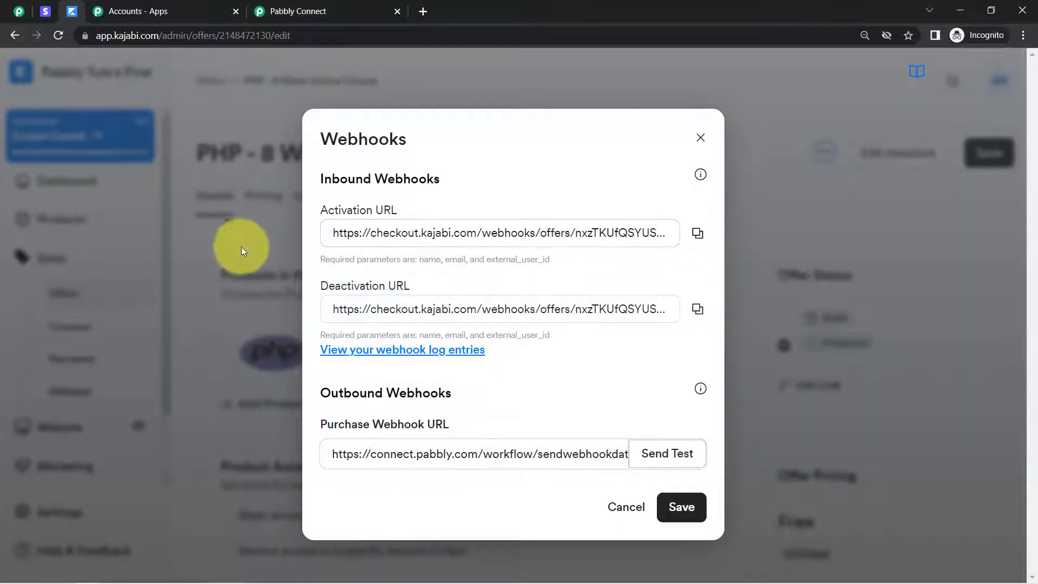
Return to the Pabbly Connect workflow and read the instructions for the revoke webhook URL to see which Kajabi URL is required
click(313, 15)
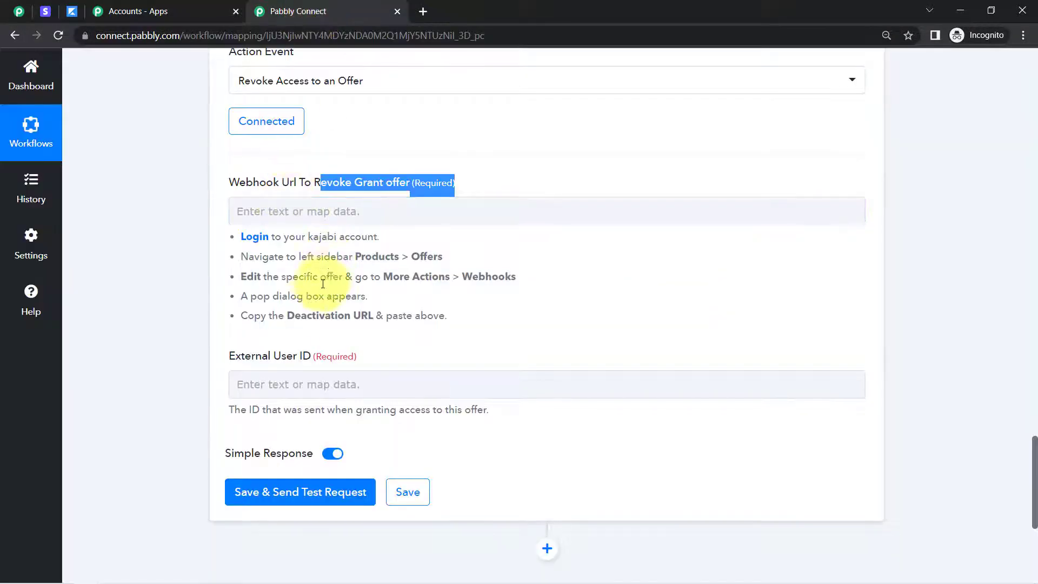
click(295, 268)
drag(291, 247, 294, 279)
click(290, 295)
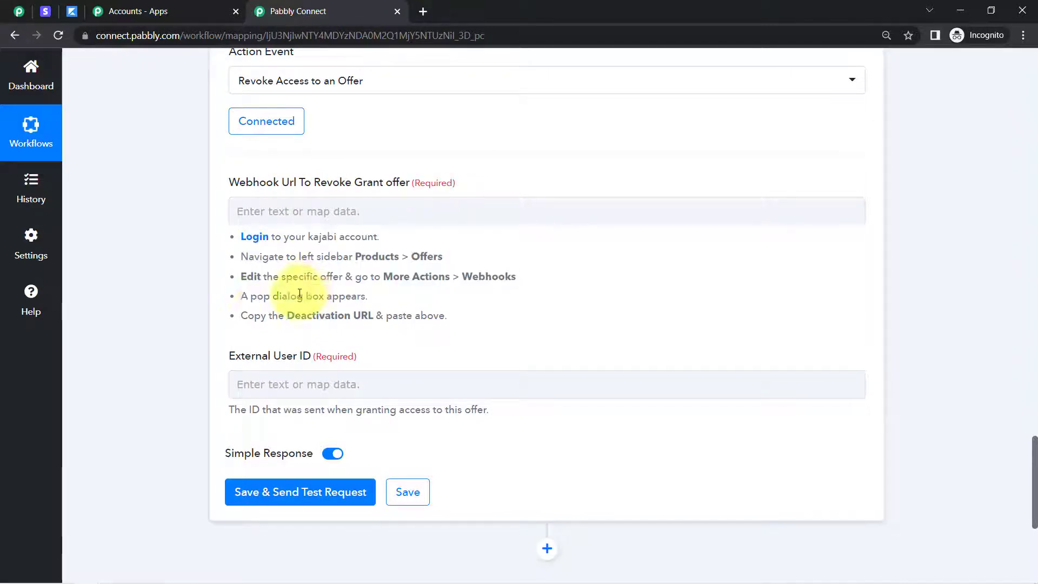
Copy the offer's Deactivation URL from Kajabi and paste it into Webhook Url To Revoke Grant offer in Pabbly Connect
drag(260, 316, 438, 315)
click(294, 322)
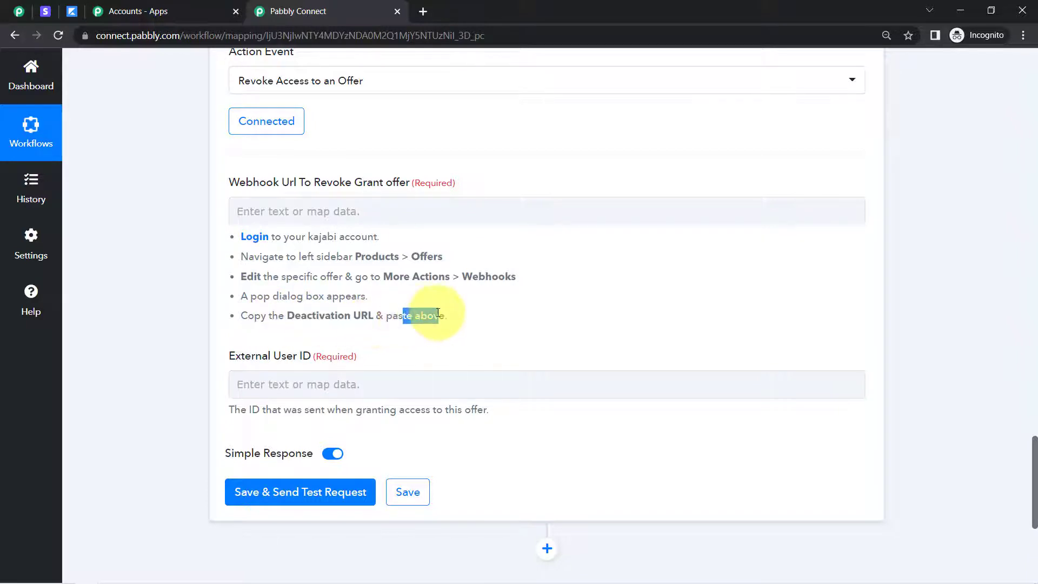
click(72, 12)
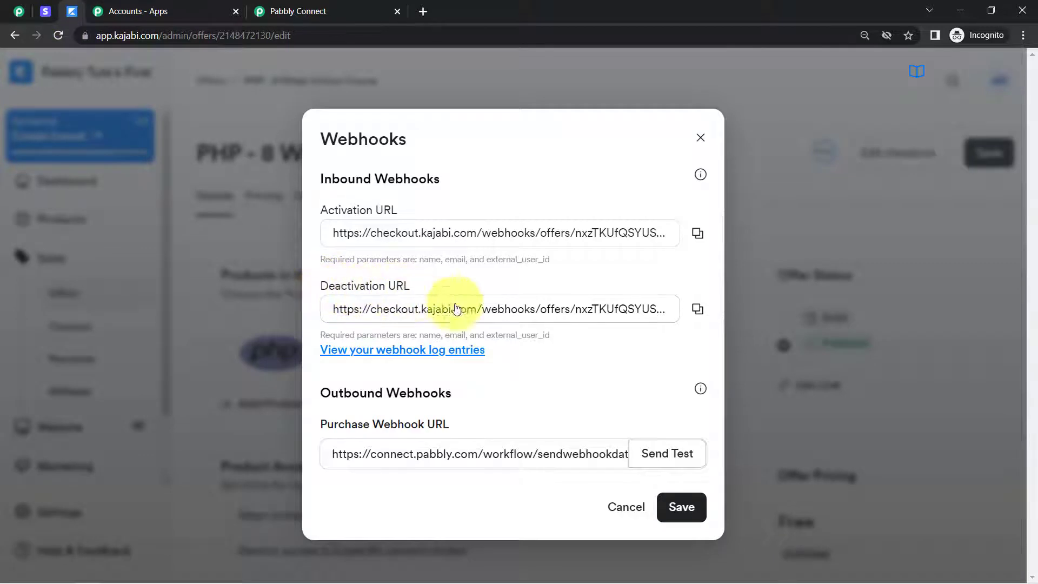
click(697, 311)
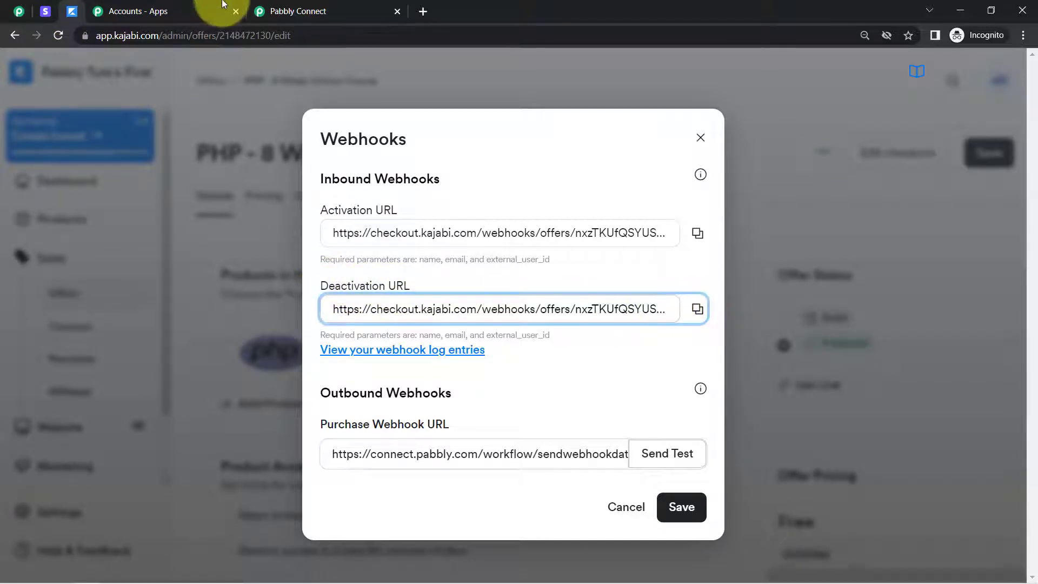
click(298, 11)
click(278, 206)
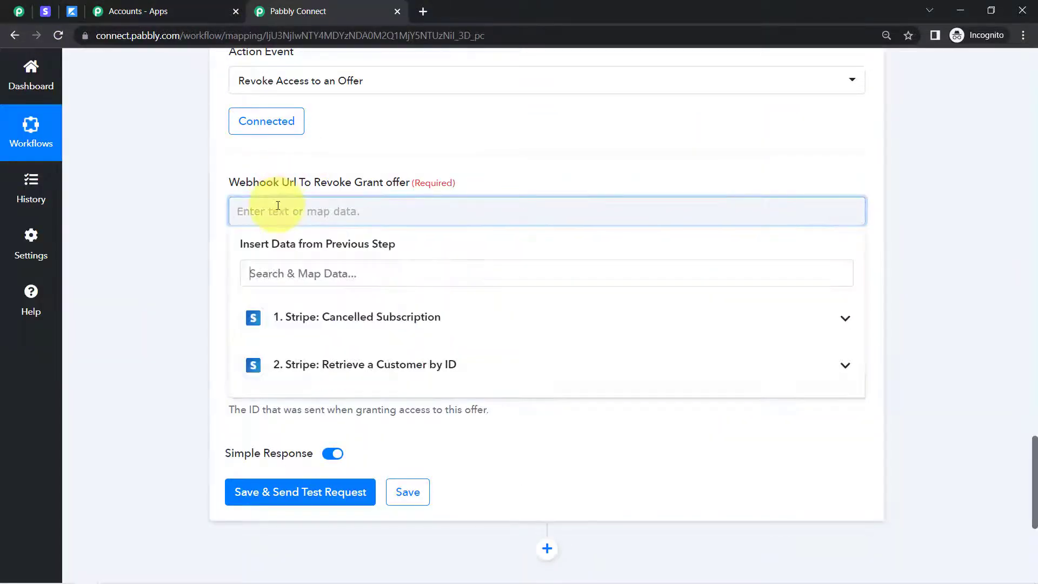
key(ctrl+v)
click(183, 434)
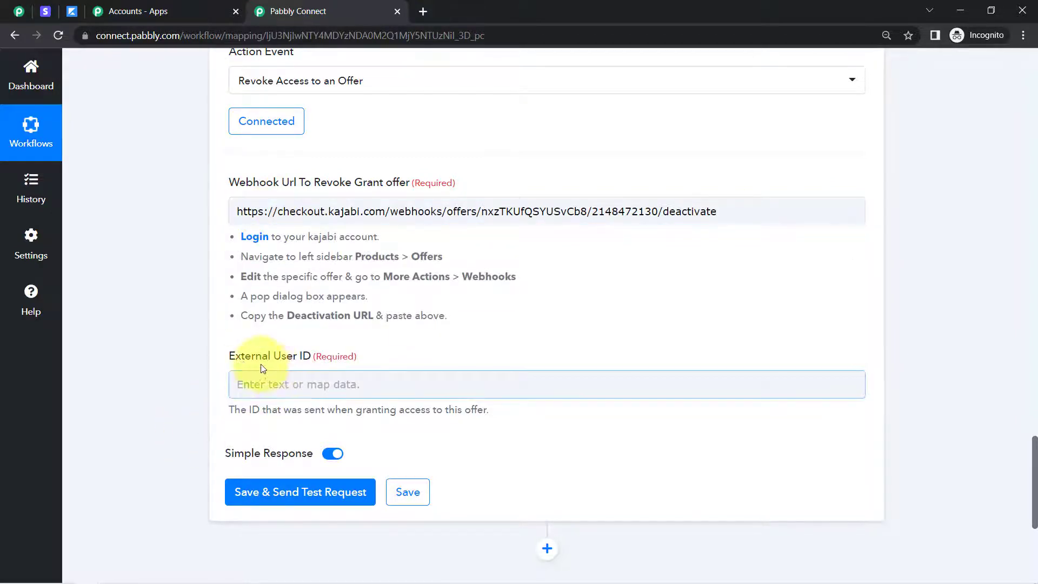
Read the External User ID hint and check in the Grant Access to an Offer workflow which value is mapped as External User ID
drag(331, 367, 332, 367)
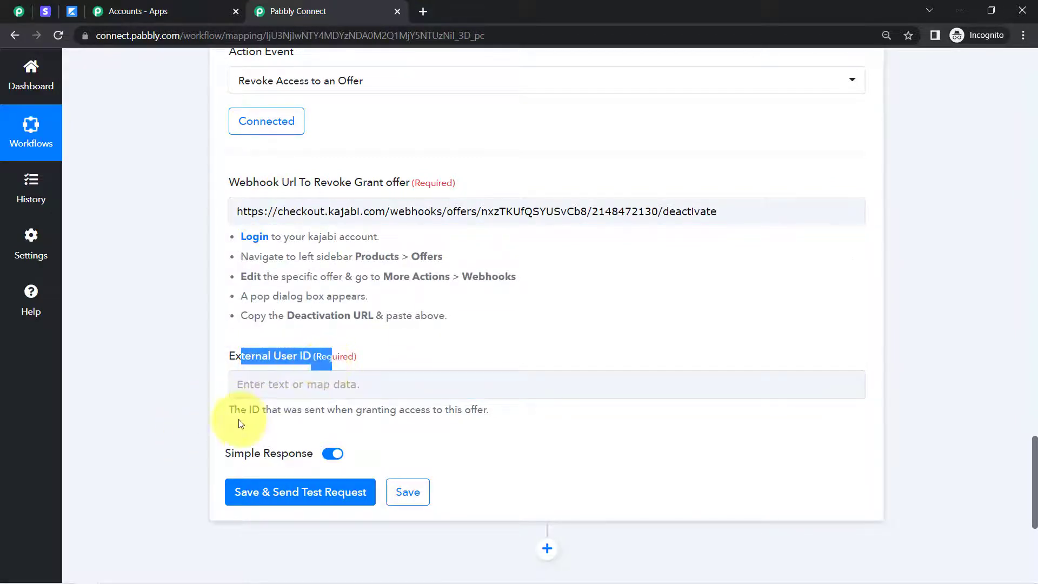
drag(237, 412, 481, 414)
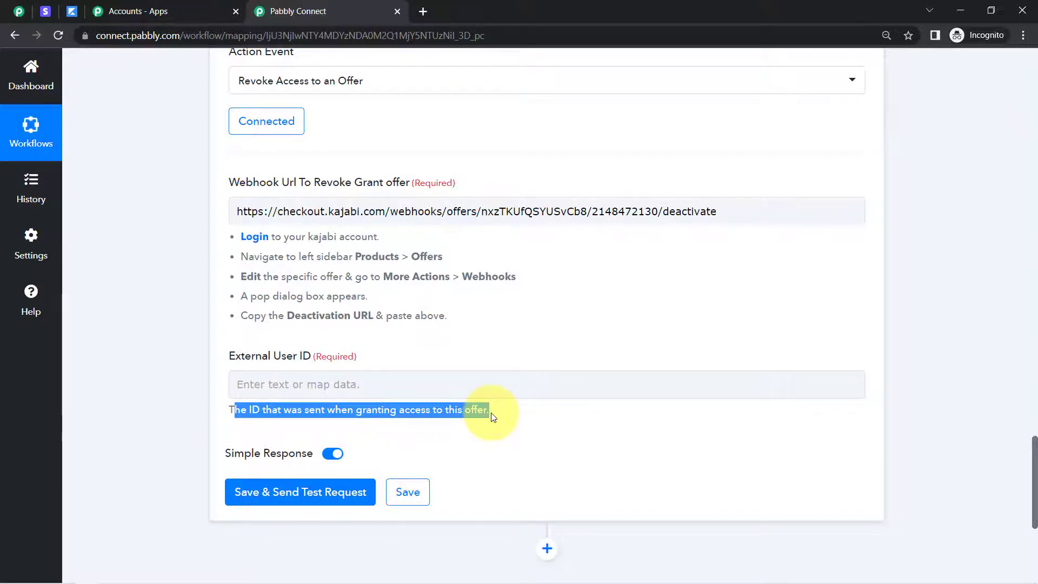
click(450, 411)
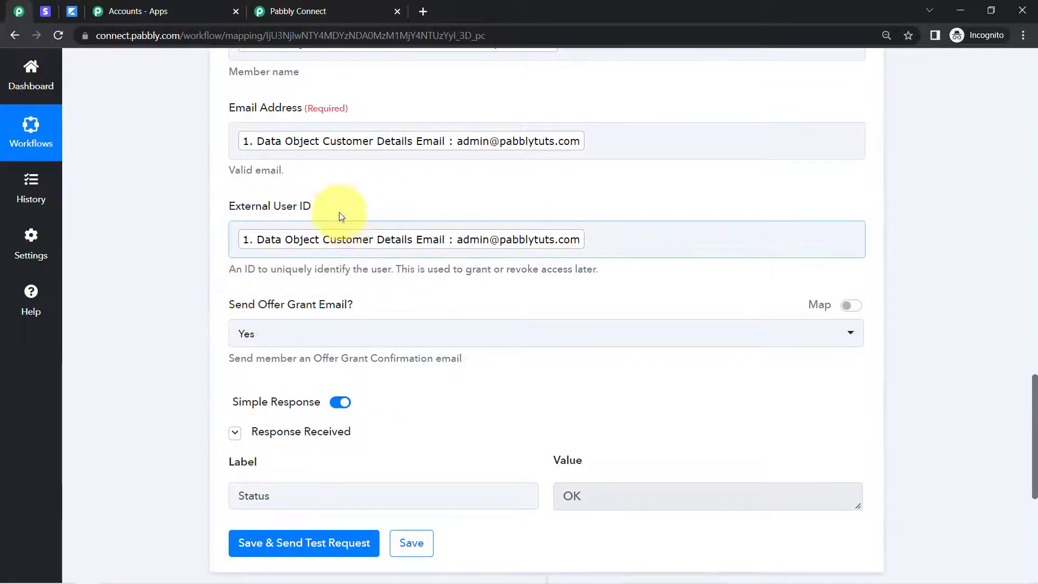
drag(1035, 402, 1034, 287)
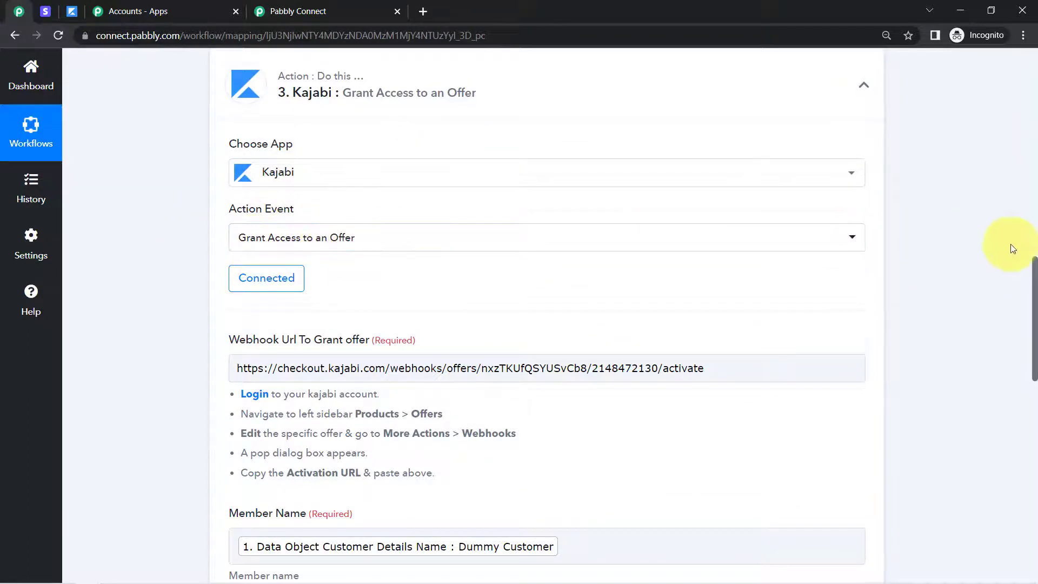
drag(1036, 268, 1025, 373)
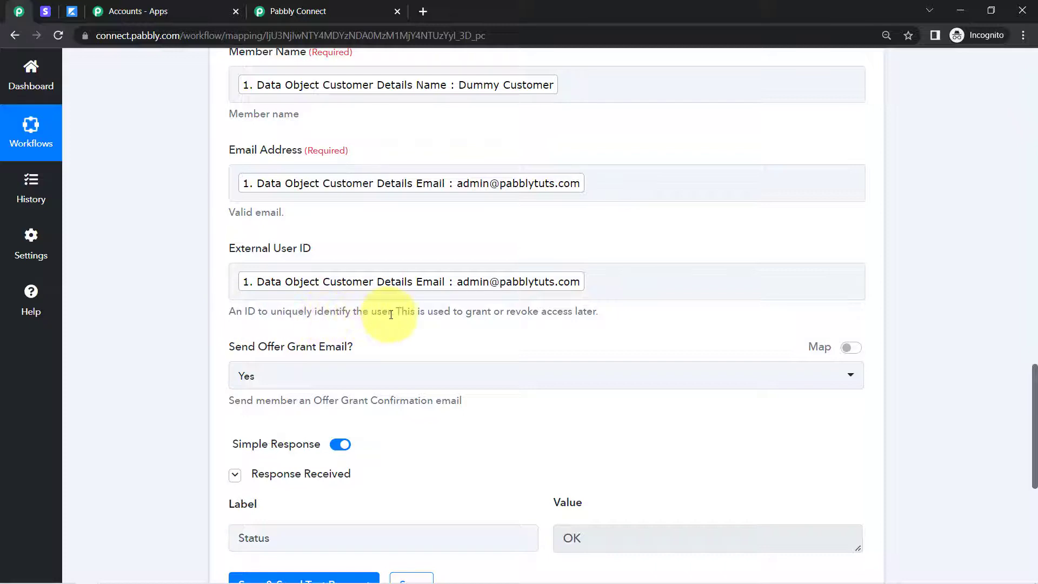
drag(432, 313, 526, 312)
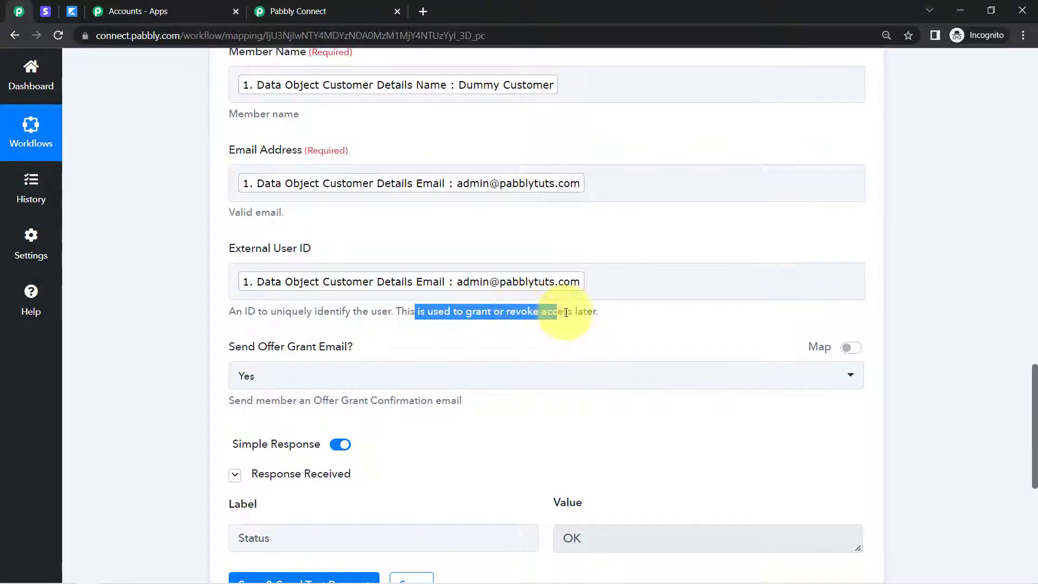
triple_click(559, 311)
click(389, 324)
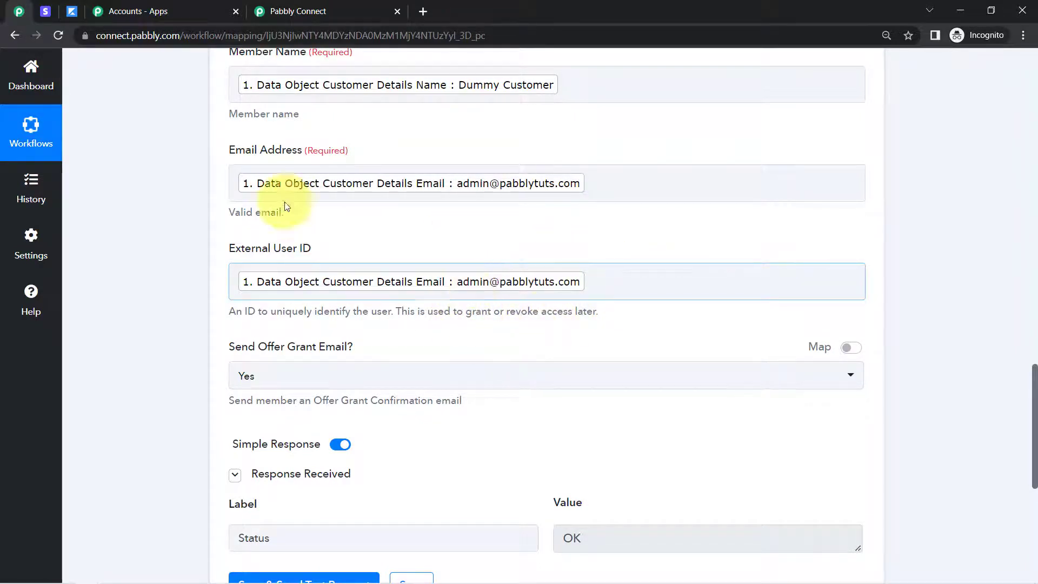
In the revoke workflow, map External User ID to the Email from the Stripe Retrieve a Customer by ID step
click(297, 7)
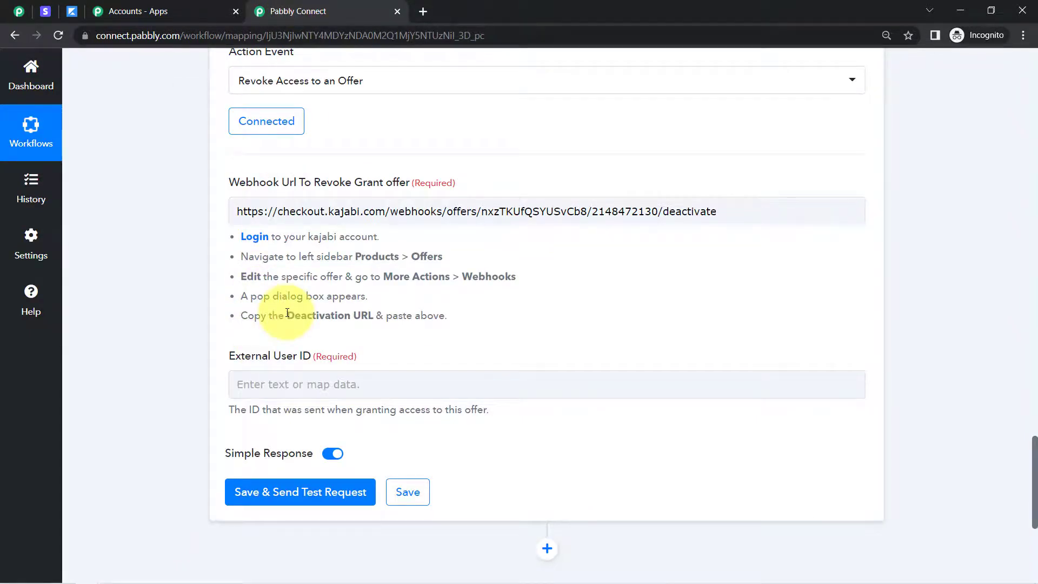
scroll(1019, 452, down, 2)
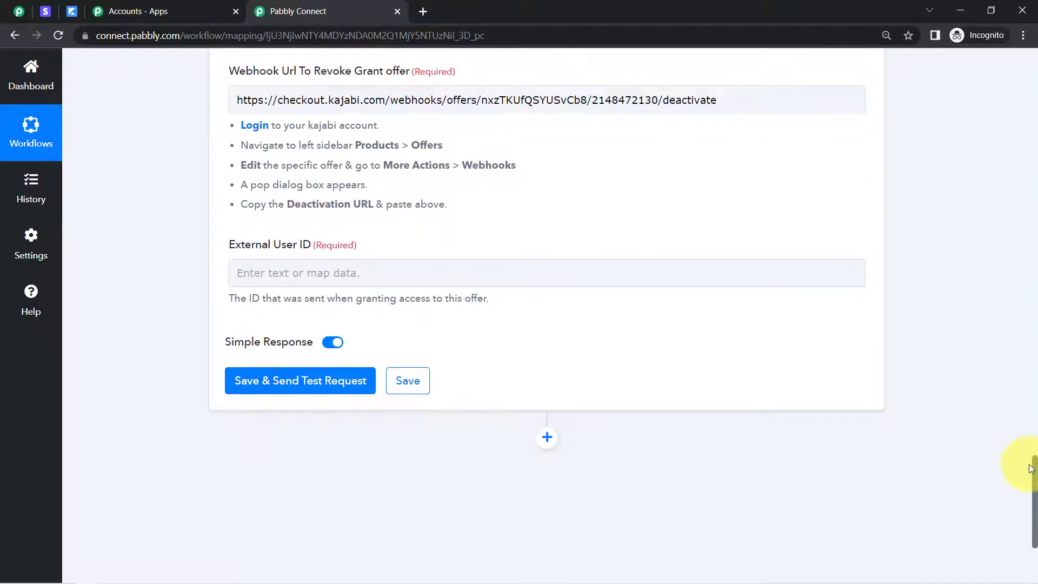
scroll(1014, 405, up, 9)
scroll(1006, 335, up, 6)
scroll(1003, 332, down, 6)
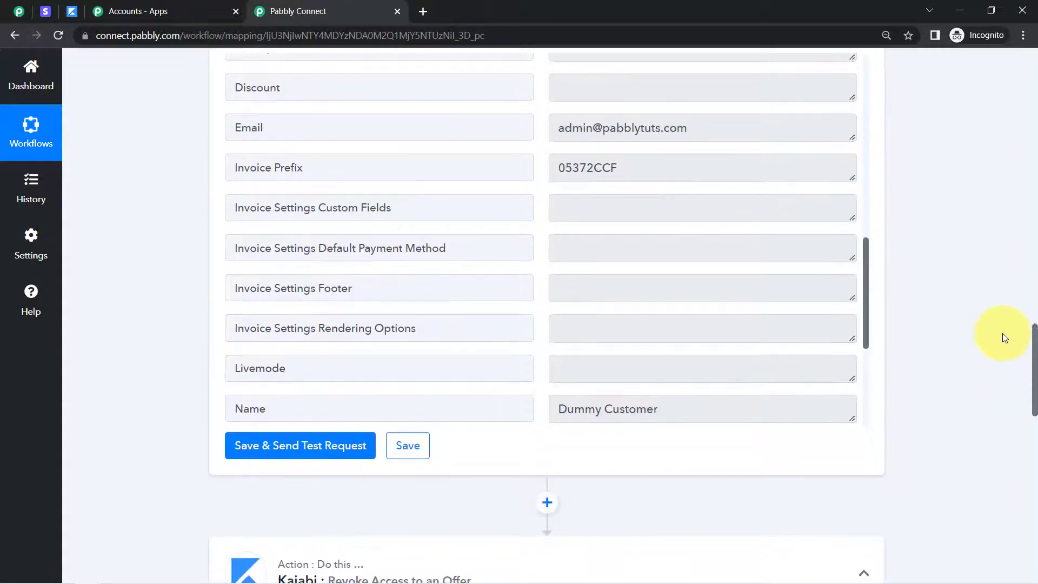
scroll(1010, 411, down, 11)
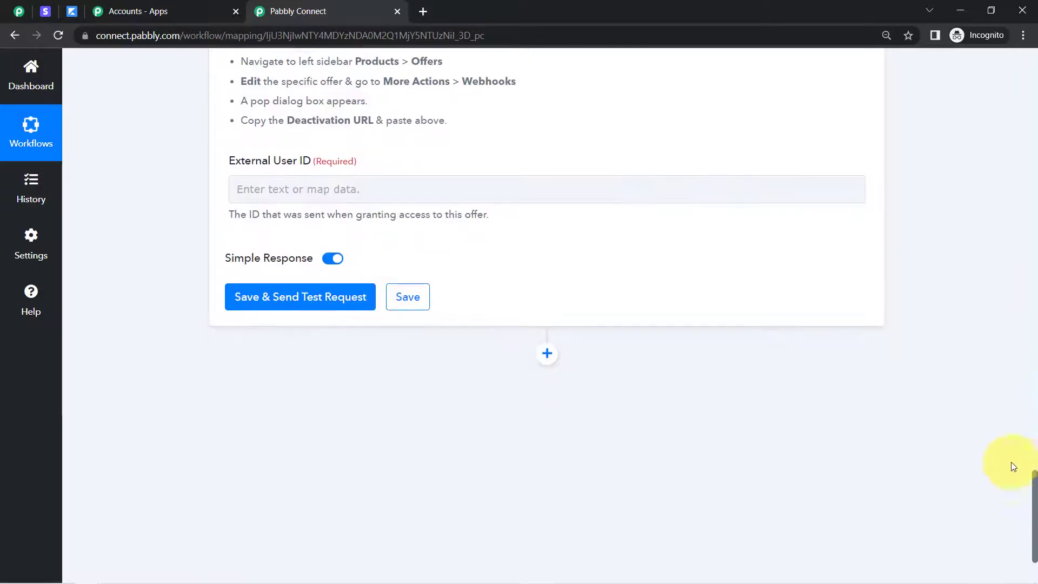
click(323, 190)
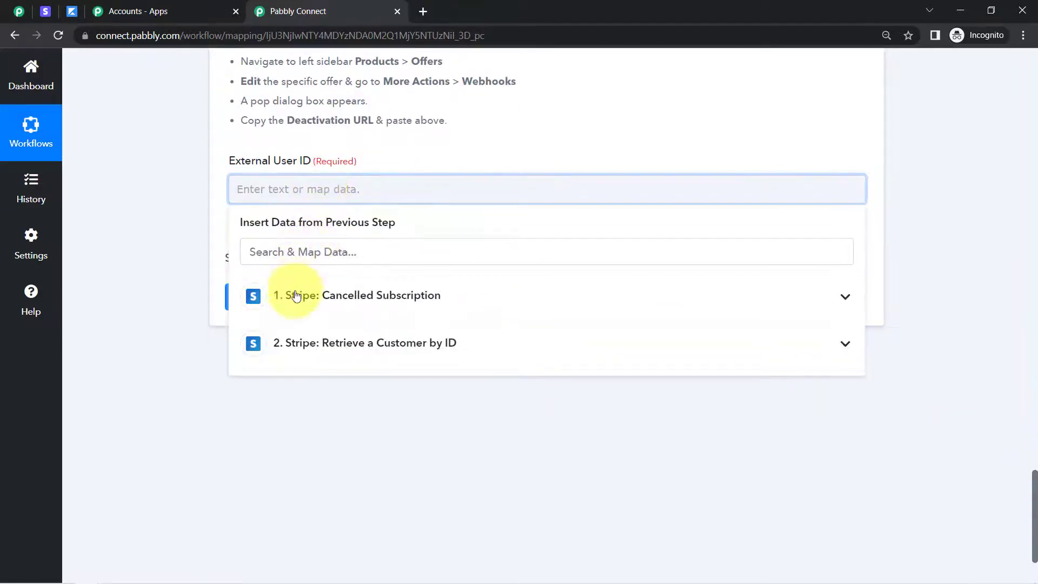
click(409, 345)
text(@)
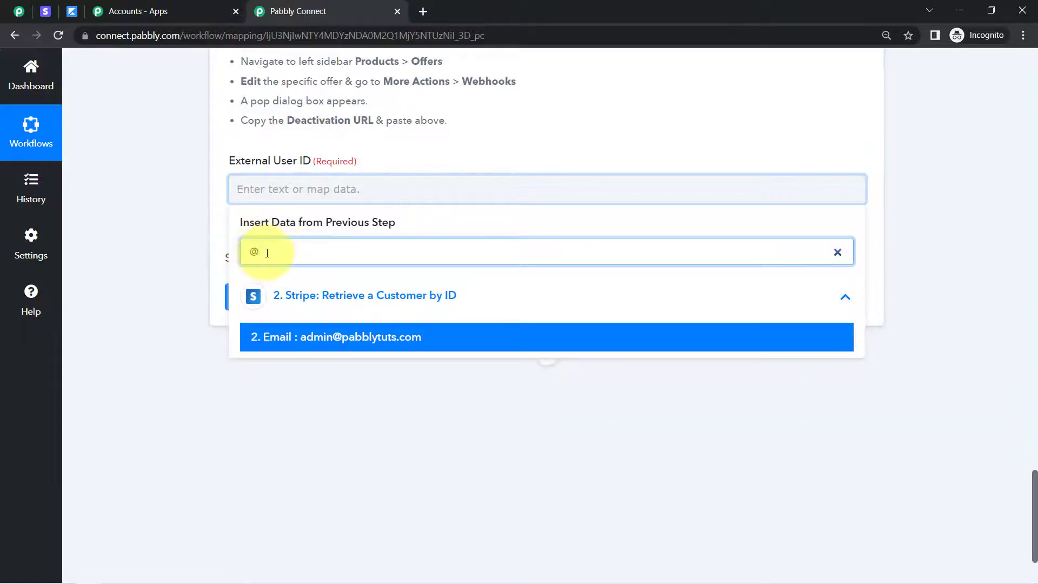
click(360, 341)
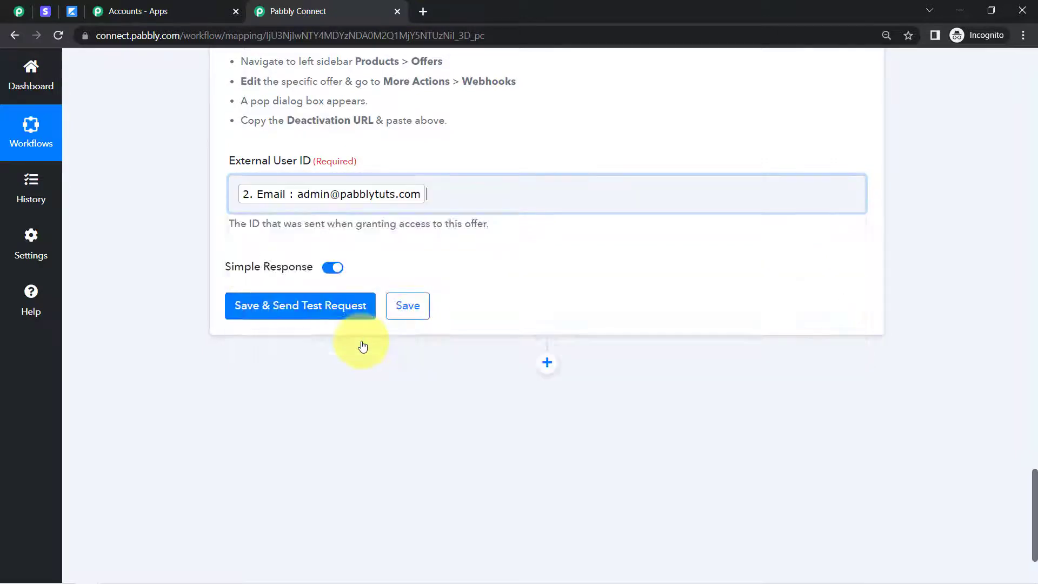
click(173, 210)
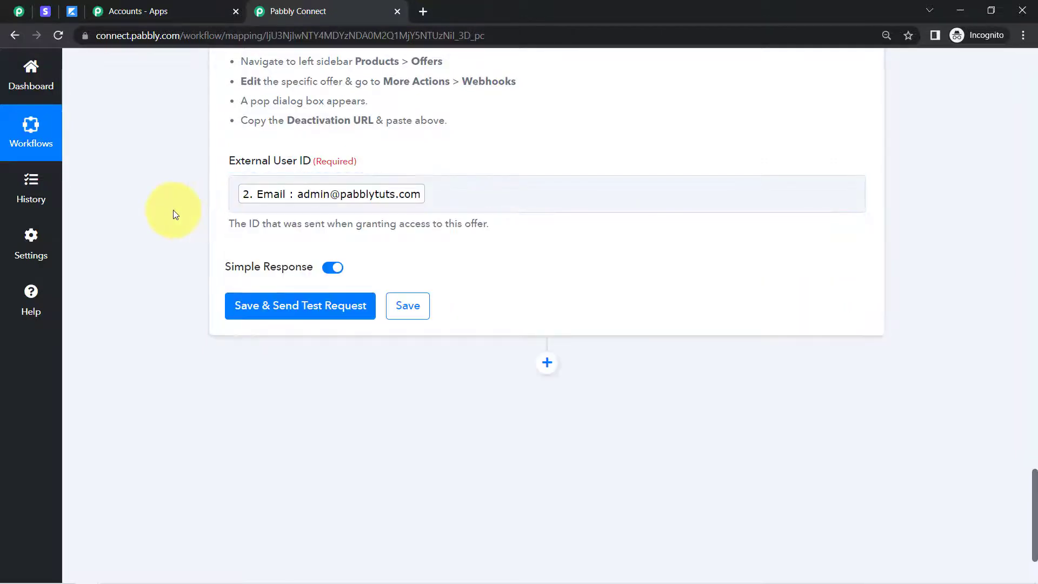
Review the Customer ID mapping in the Stripe Retrieve a Customer by ID step and return to the Kajabi action
click(270, 299)
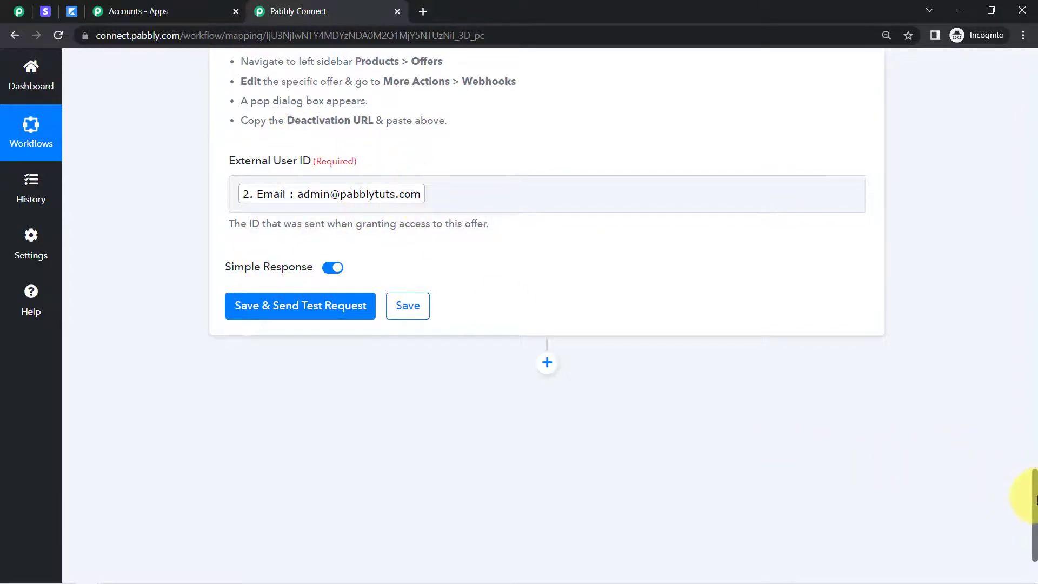
drag(1035, 496, 1032, 466)
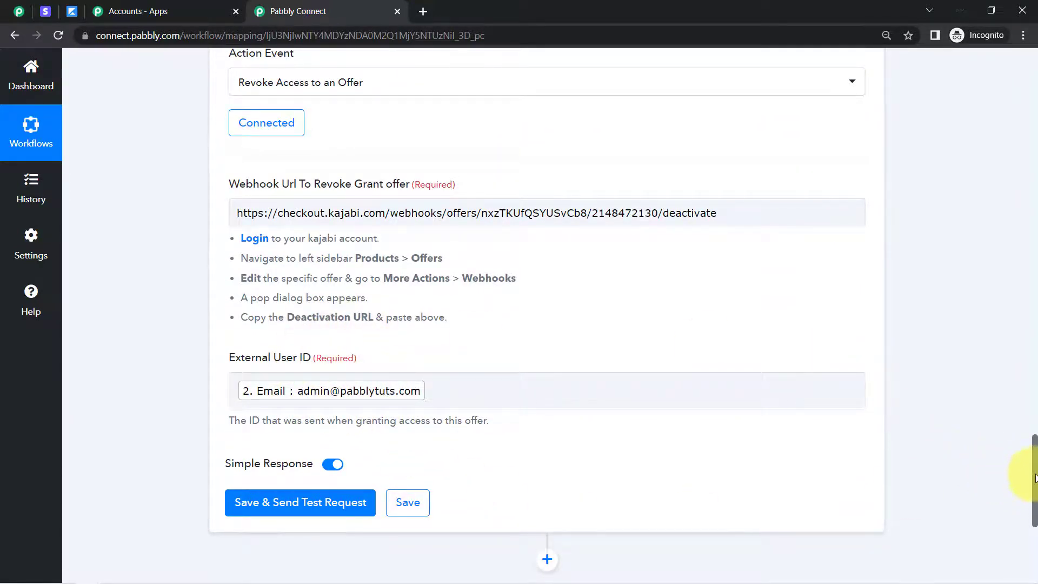
drag(1035, 477, 912, 279)
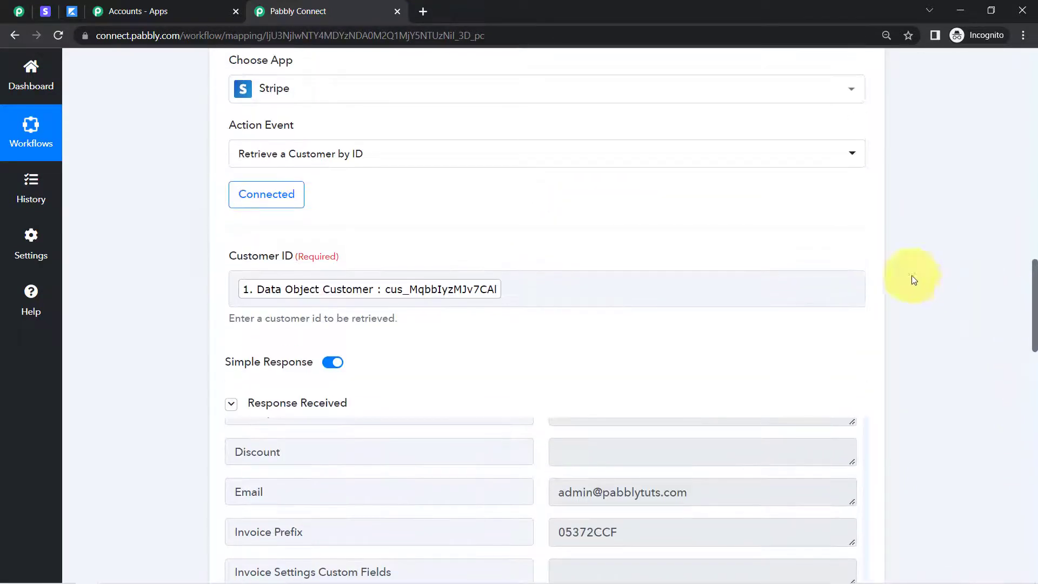
click(394, 306)
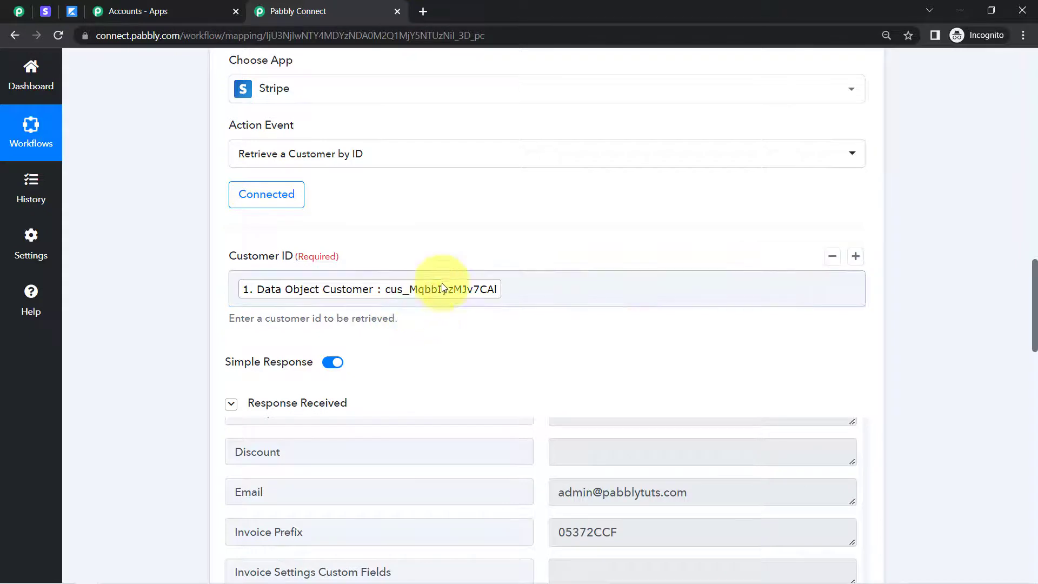
click(318, 271)
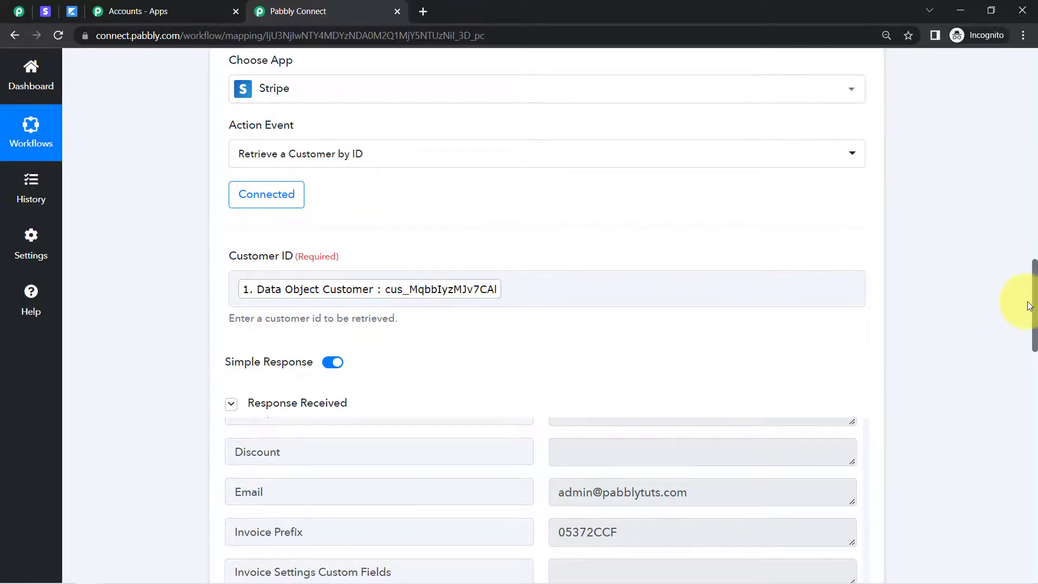
drag(1034, 300, 1032, 506)
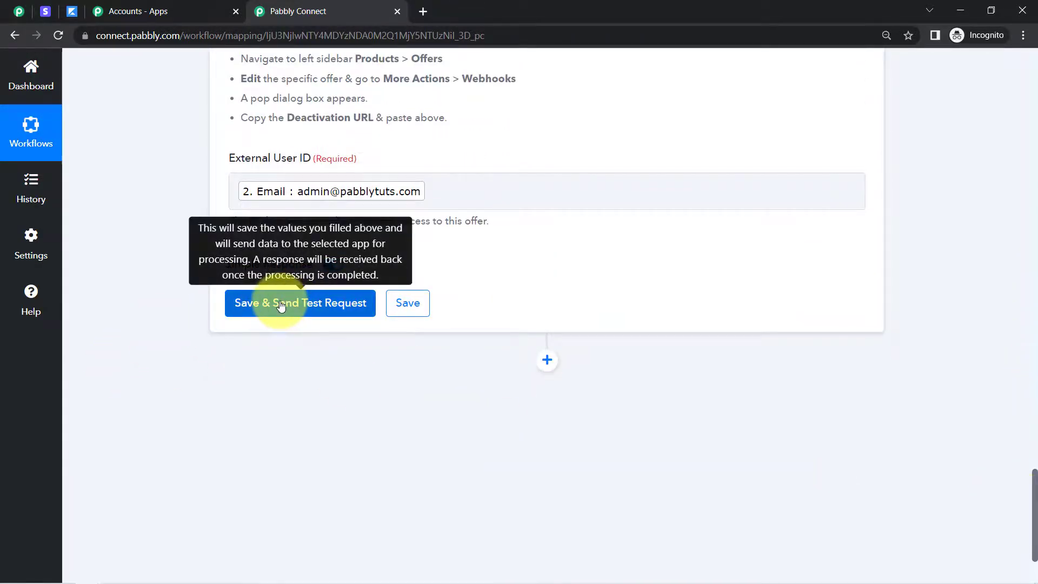
In Kajabi, close the Webhooks dialog and open the test customer's purchases from the contacts to check their access to the offer
click(71, 13)
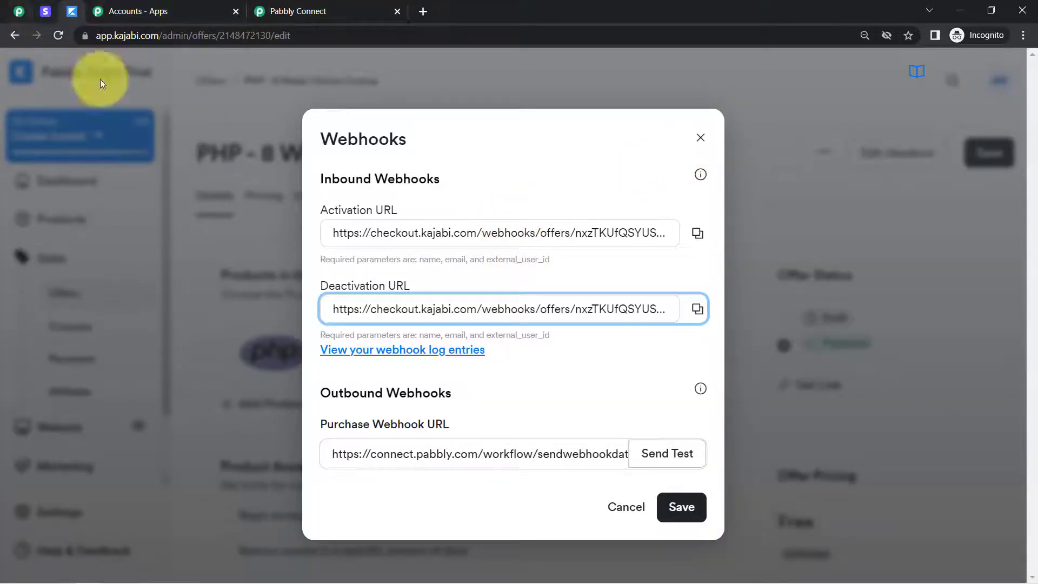
click(701, 138)
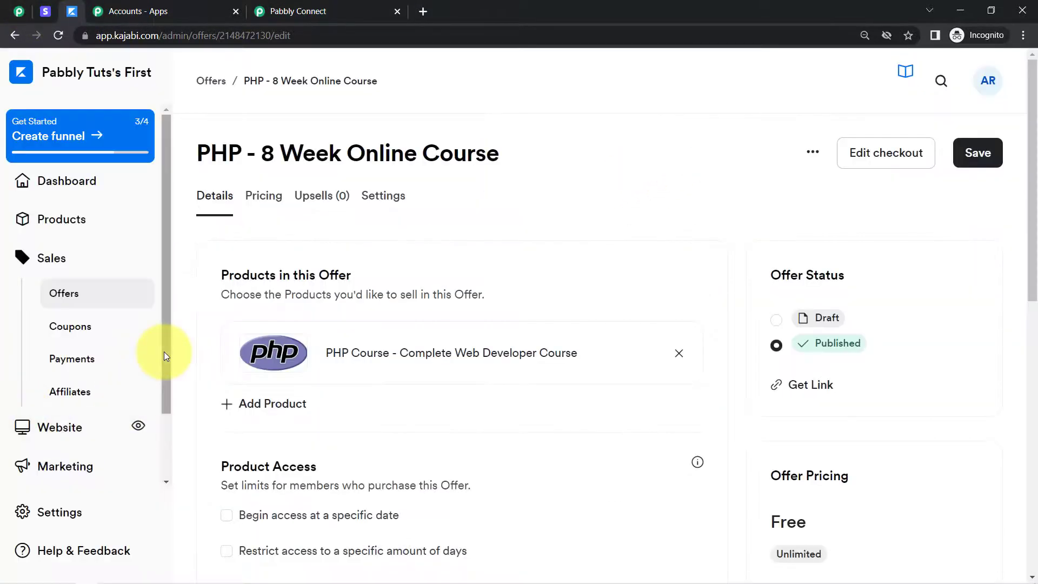
scroll(164, 352, down, 3)
click(54, 426)
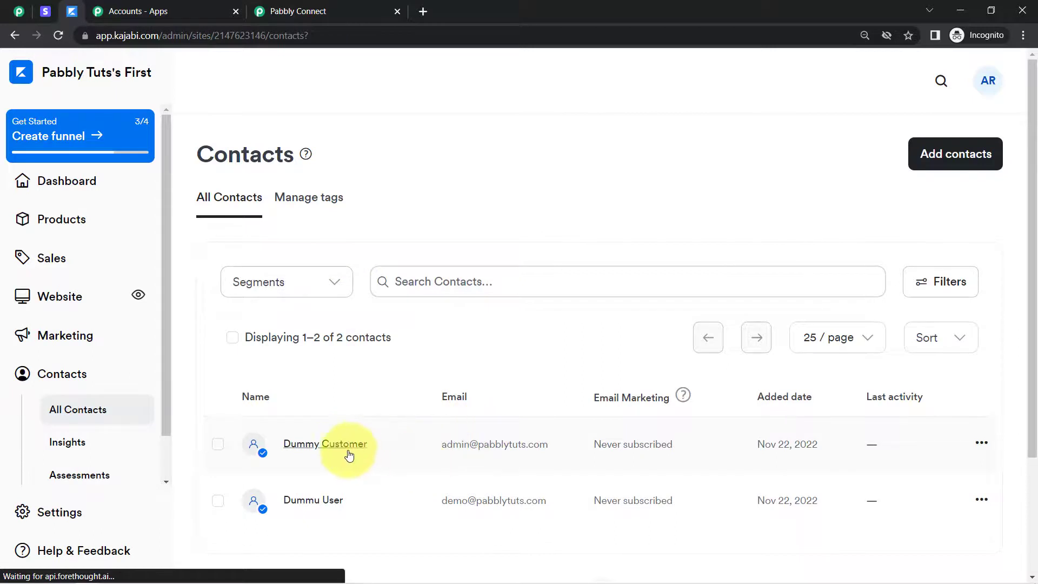
click(349, 454)
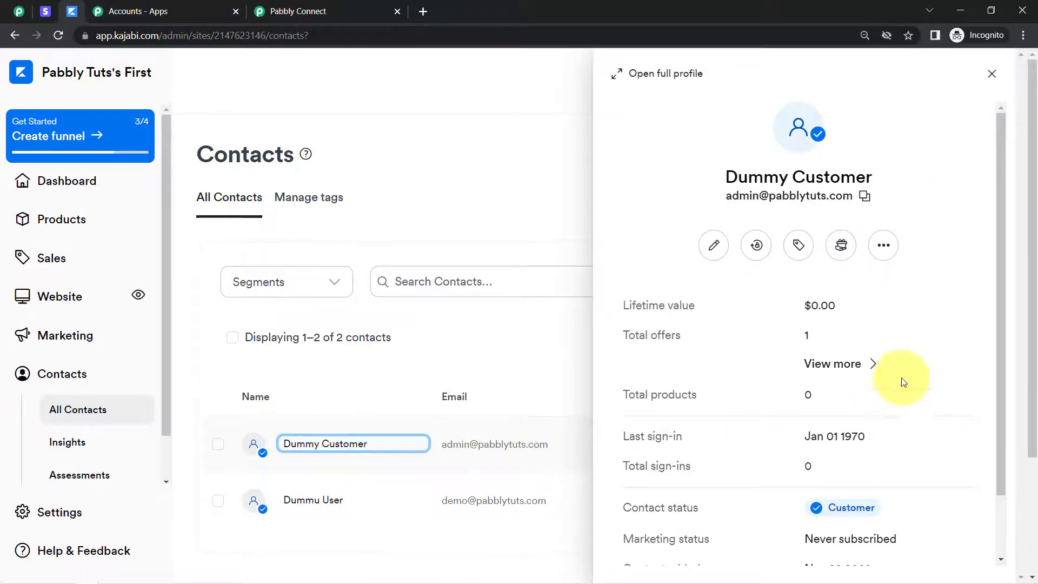
click(845, 368)
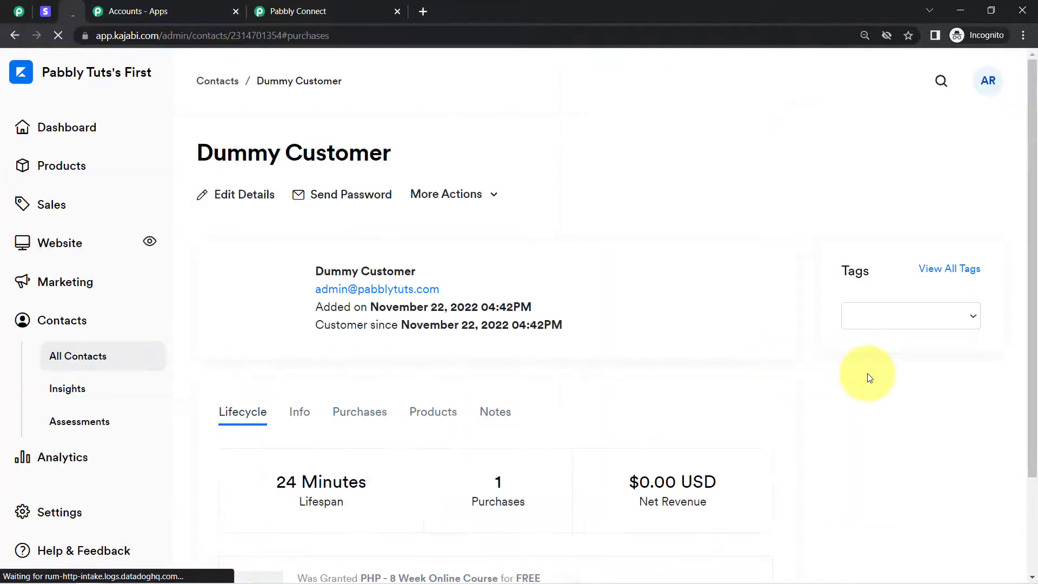
click(364, 413)
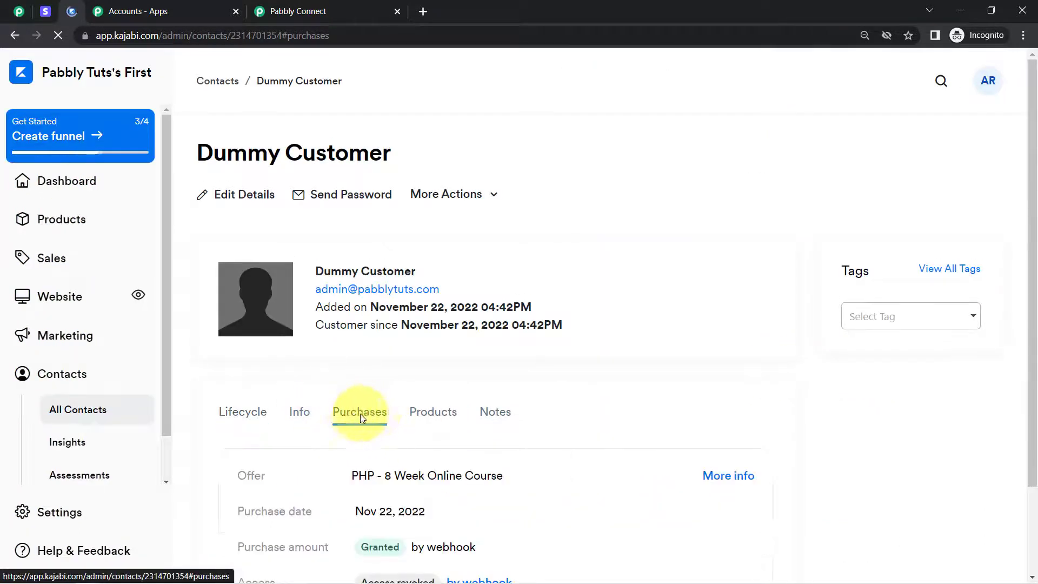
drag(1030, 233, 1035, 334)
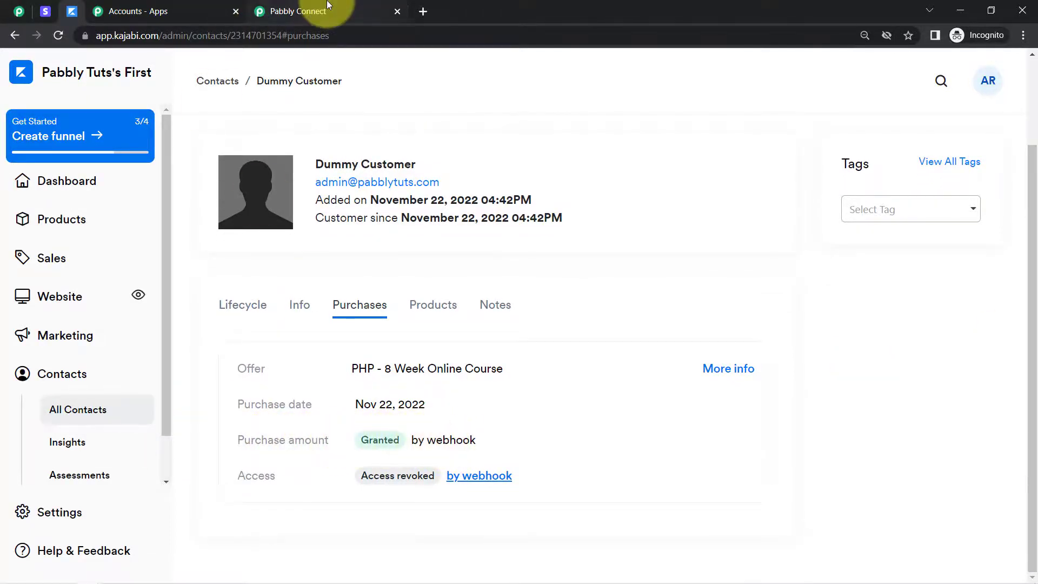
Save the revoke action and send its test request from Pabbly Connect, and reload the test customer's purchases in Kajabi
click(298, 11)
click(271, 318)
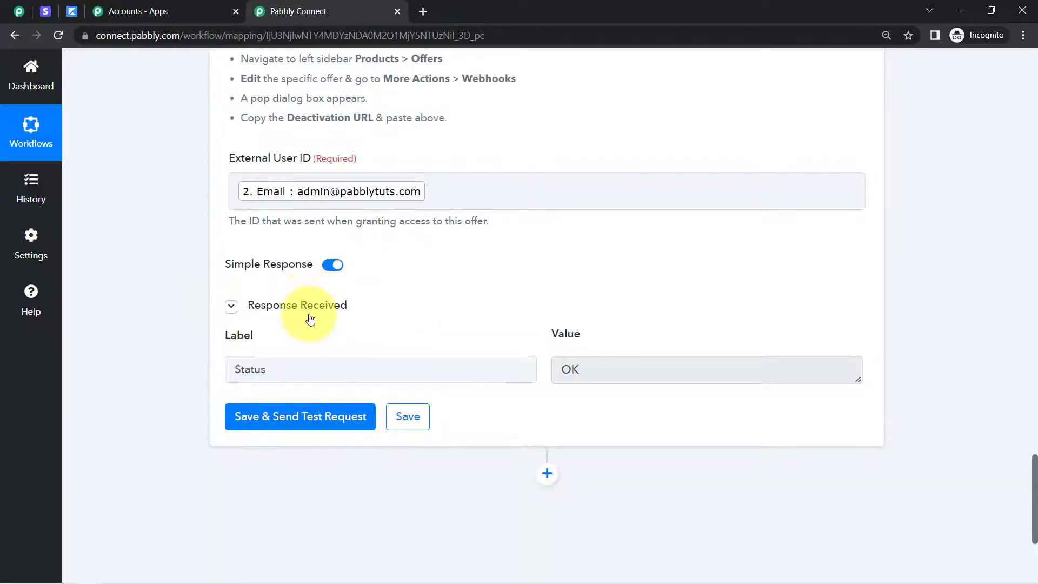
click(72, 11)
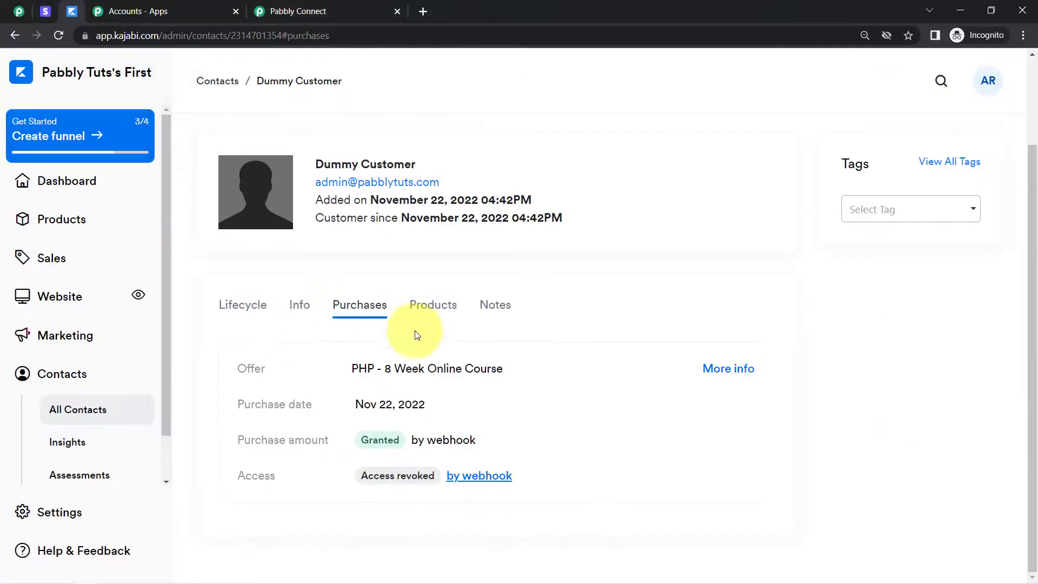
click(56, 38)
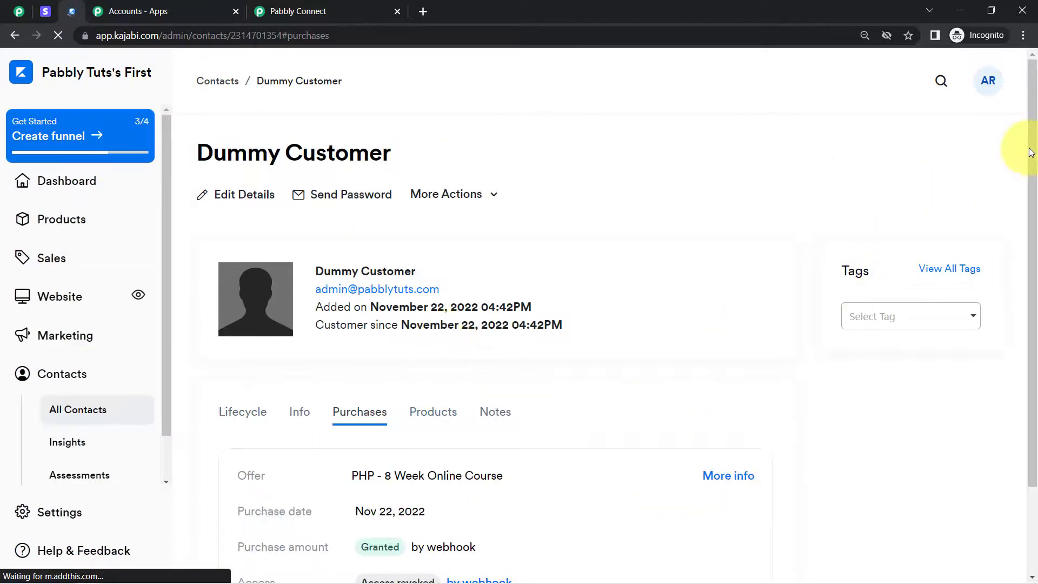
Check the offer's Access status in the test customer's Kajabi purchases and glance at the Stripe subscriptions list
scroll(1030, 153, down, 2)
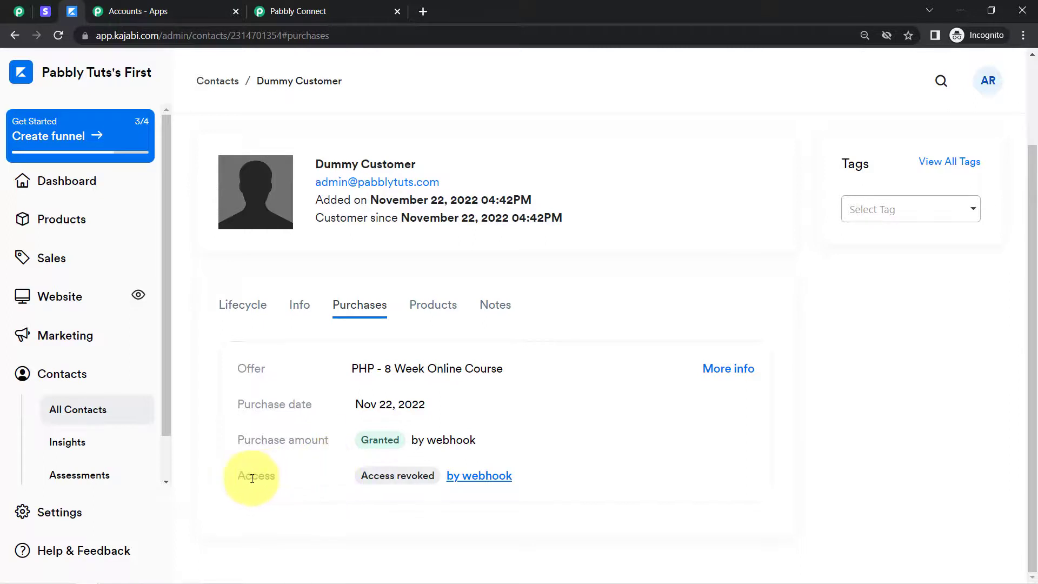
drag(252, 478, 270, 479)
drag(399, 476, 426, 476)
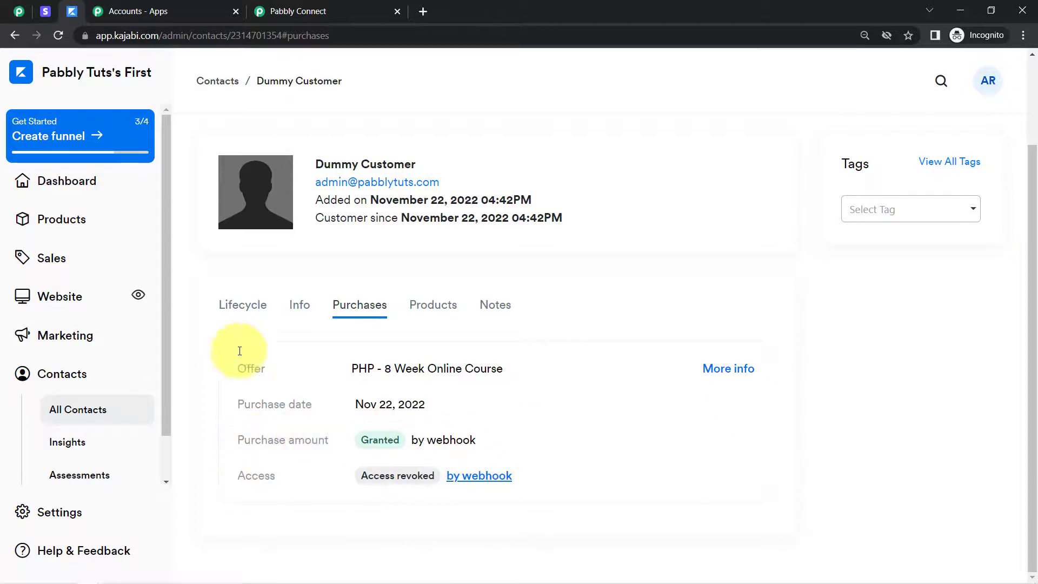
click(46, 11)
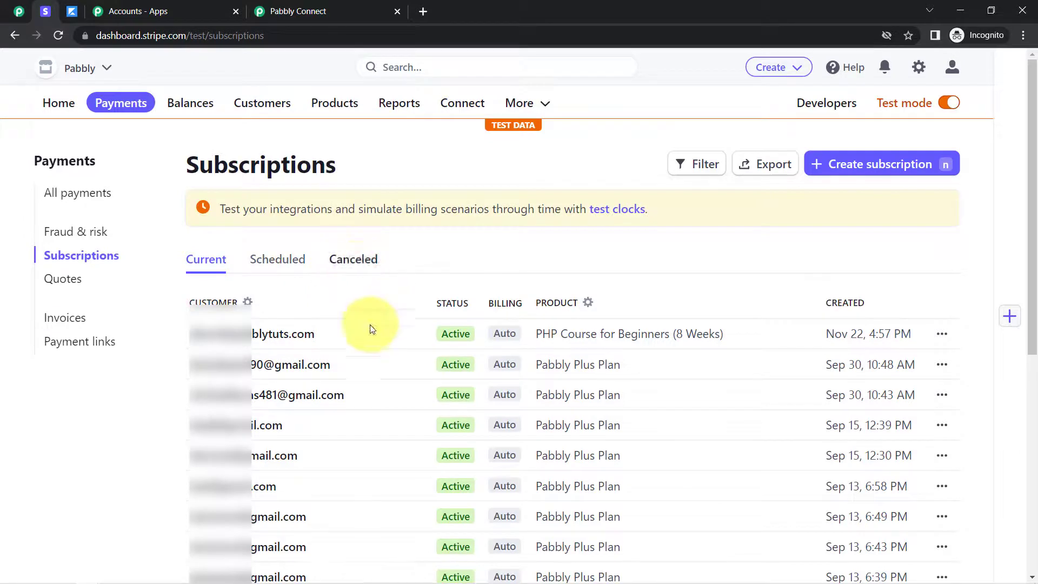
click(72, 11)
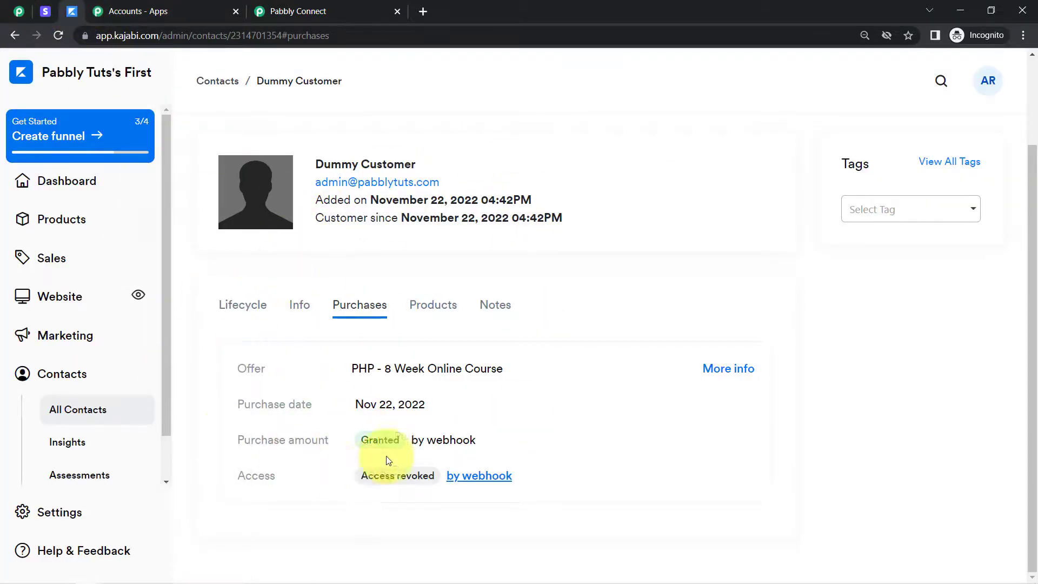
double_click(142, 35)
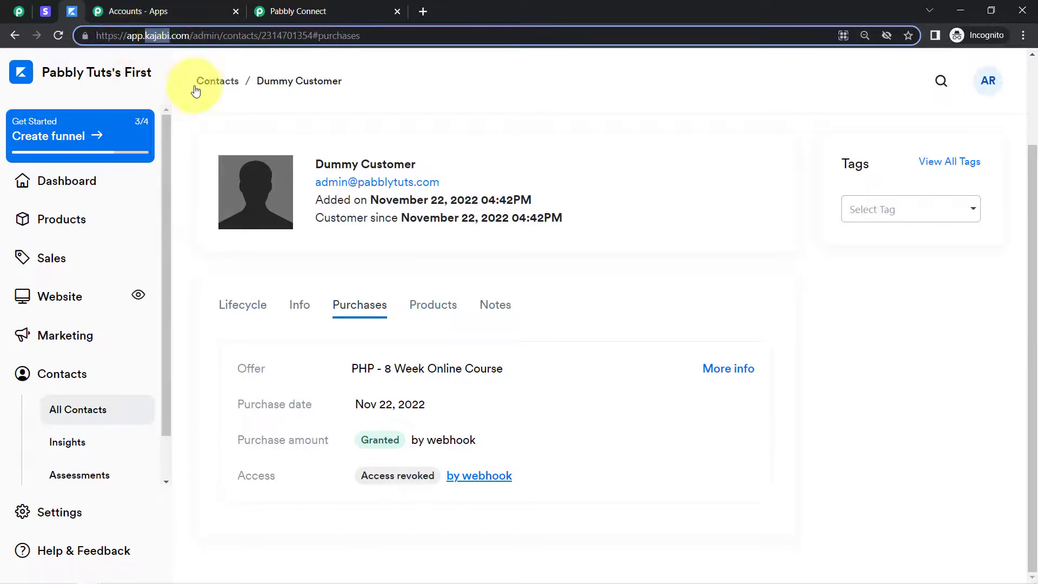
Switch back to the revoke workflow in Pabbly Connect and collapse its Stripe trigger and Kajabi action
click(319, 11)
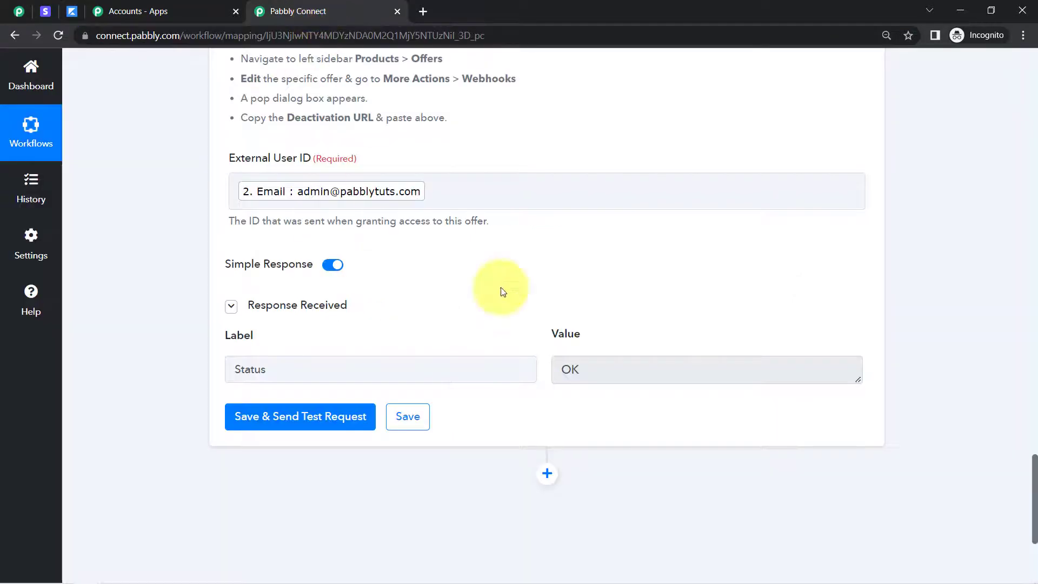
drag(1035, 483, 1030, 76)
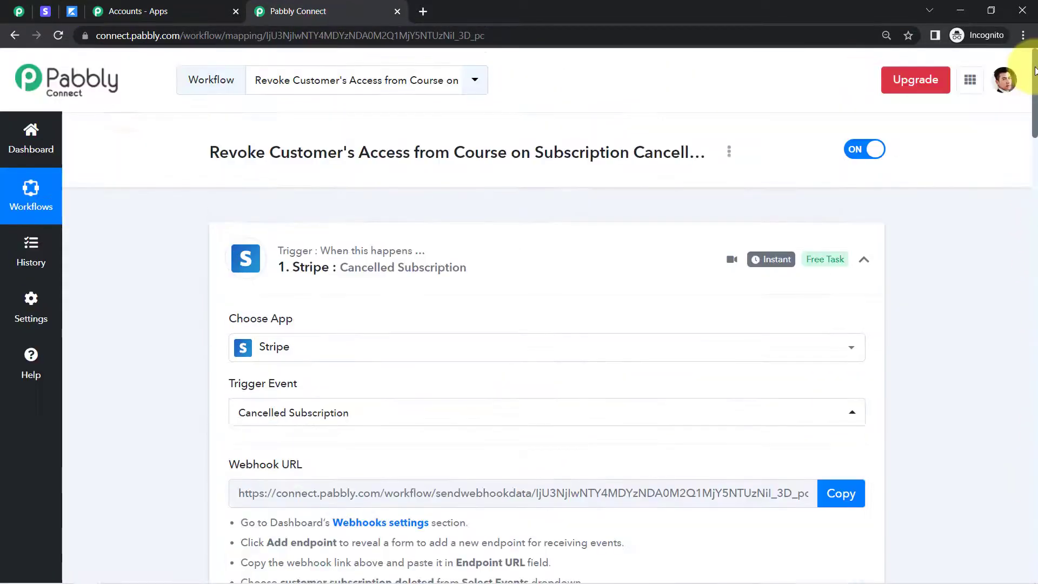
click(304, 273)
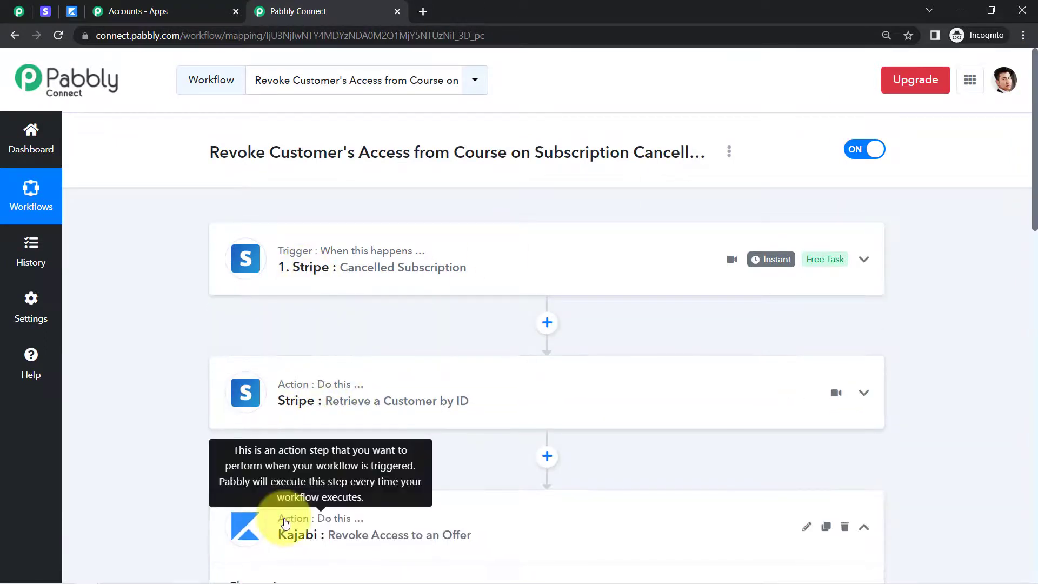
click(283, 514)
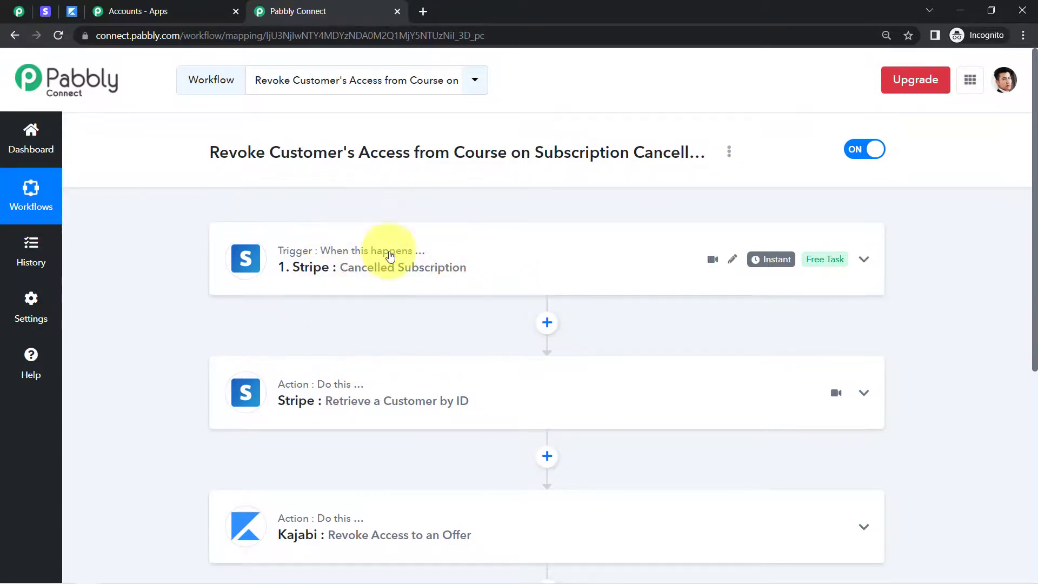
Expand the Stripe Cancelled Subscription trigger and review its setup and the Data Object Customer value in the received response
click(348, 271)
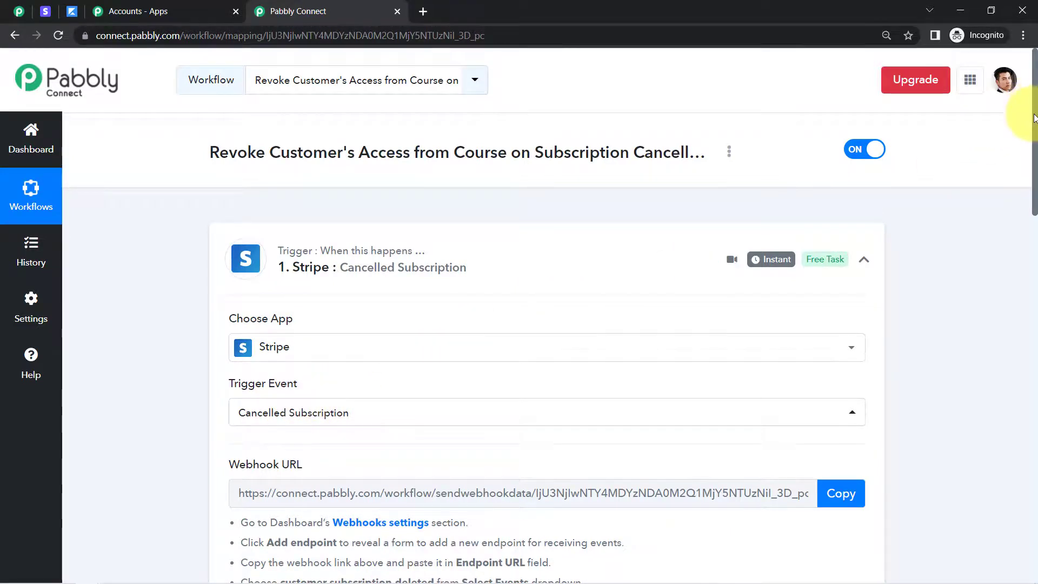
scroll(1034, 118, down, 1)
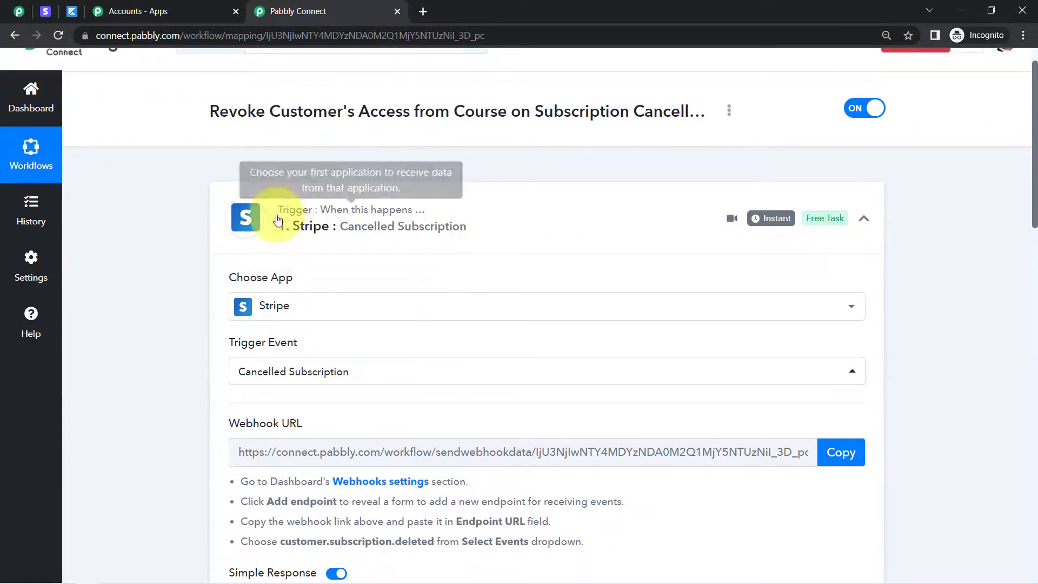
scroll(1031, 163, down, 5)
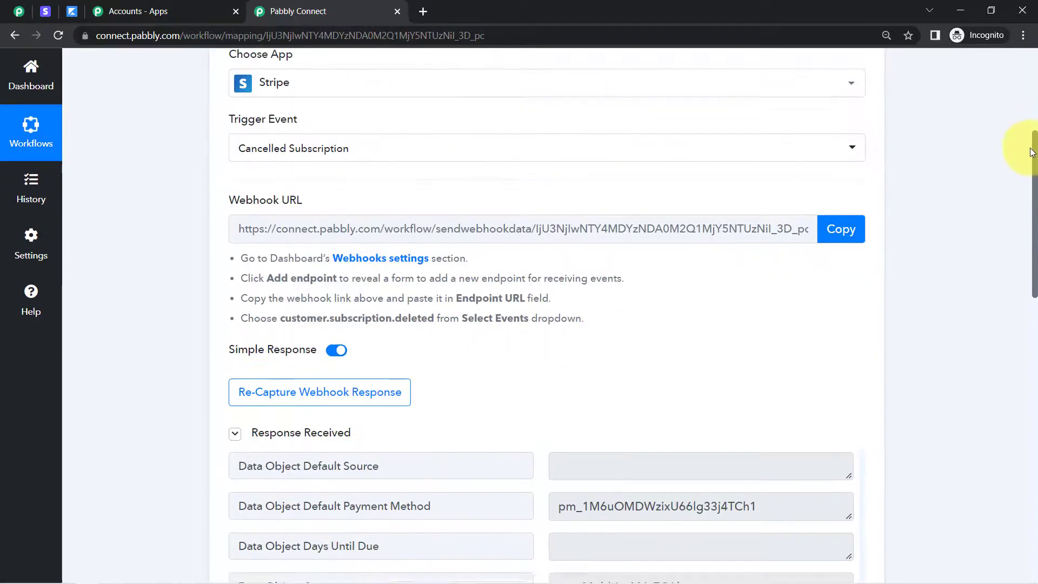
scroll(1031, 162, down, 7)
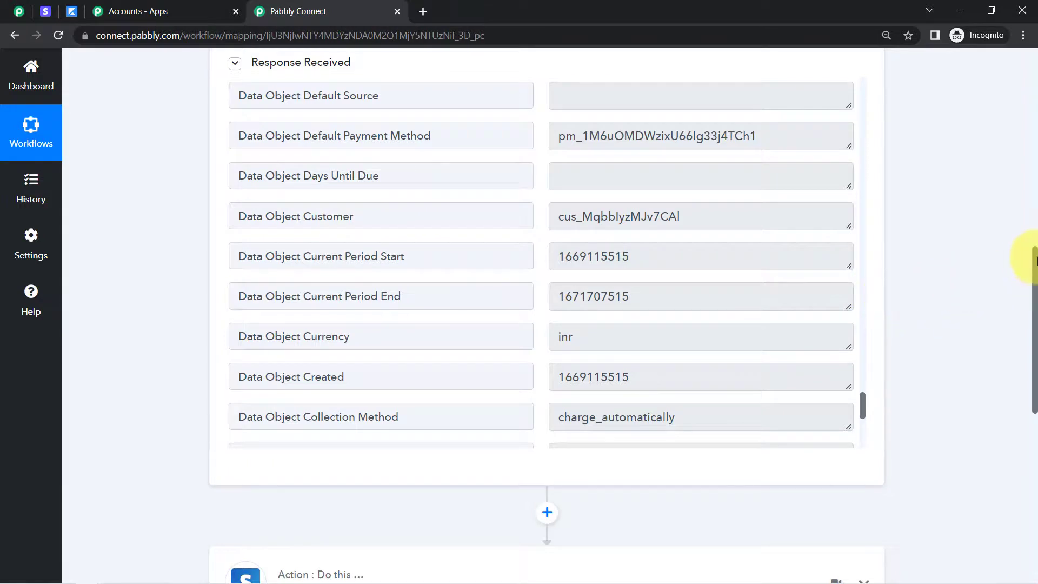
scroll(1033, 260, down, 1)
scroll(672, 186, up, 1)
double_click(617, 216)
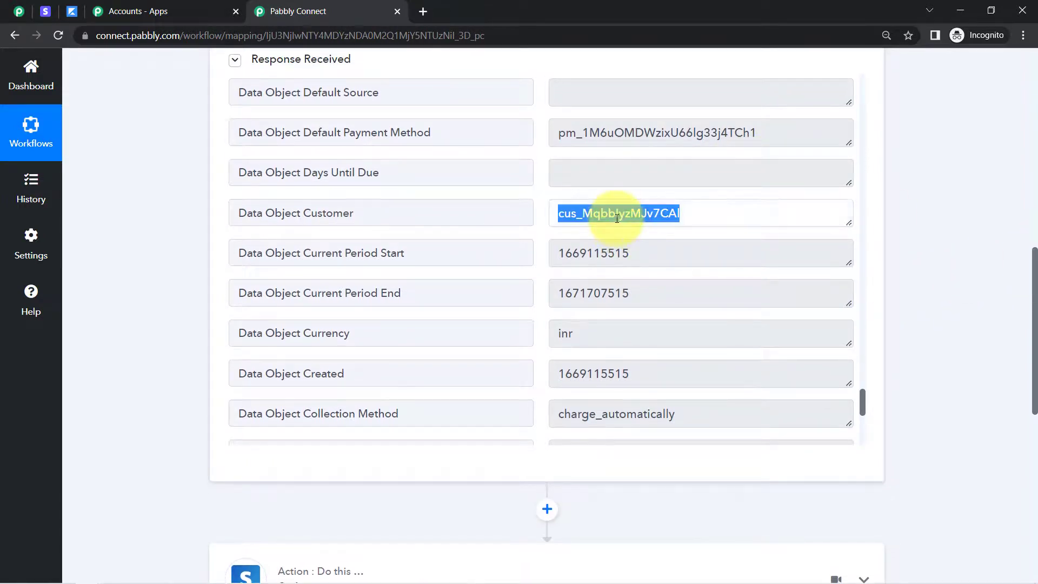
click(617, 217)
drag(1034, 294, 1020, 394)
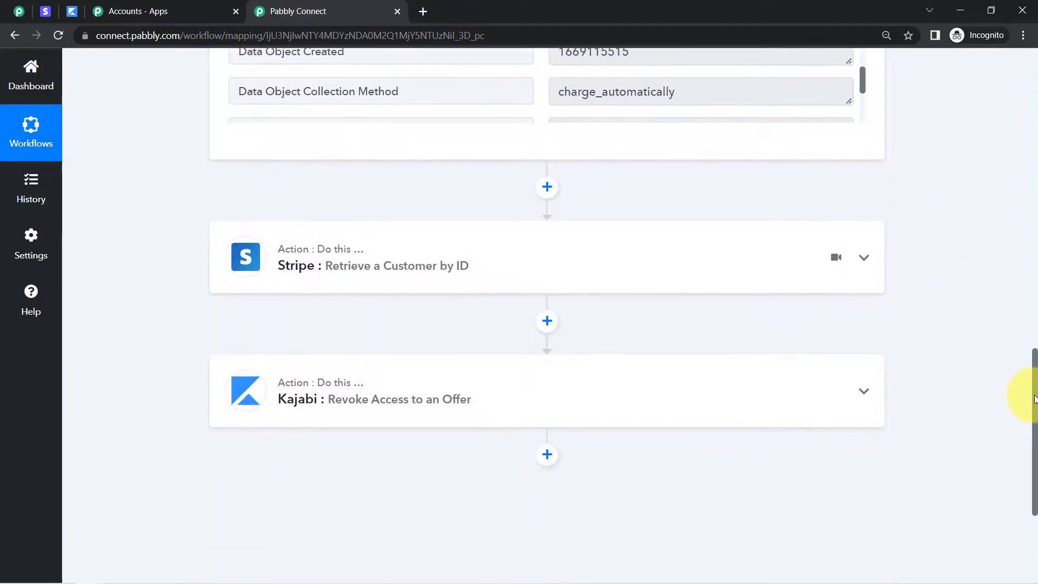
Expand and review the Stripe Retrieve a Customer by ID step and the Kajabi Revoke Access to an Offer action
click(399, 278)
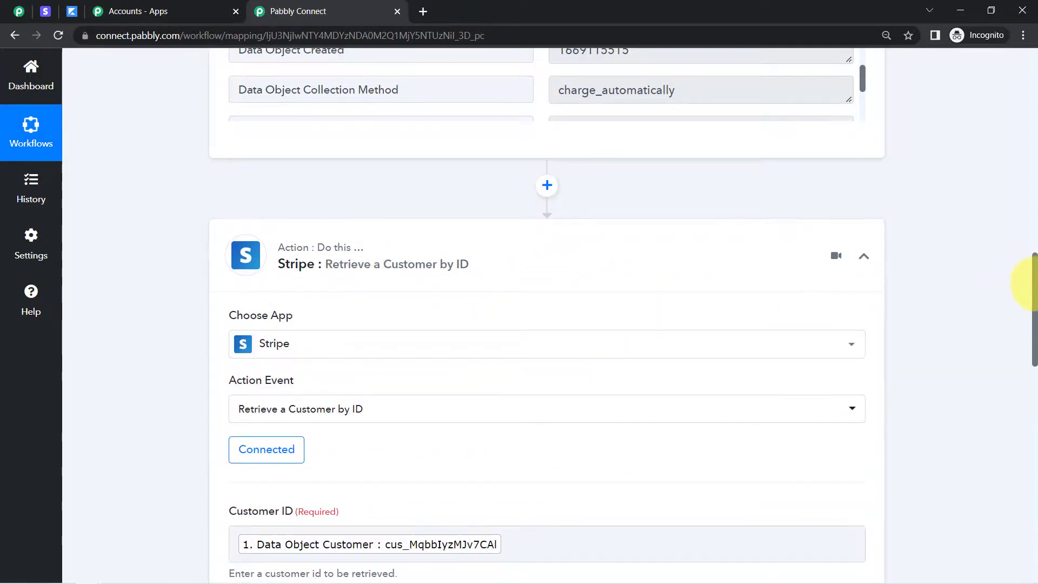
drag(1034, 284, 1034, 508)
click(368, 215)
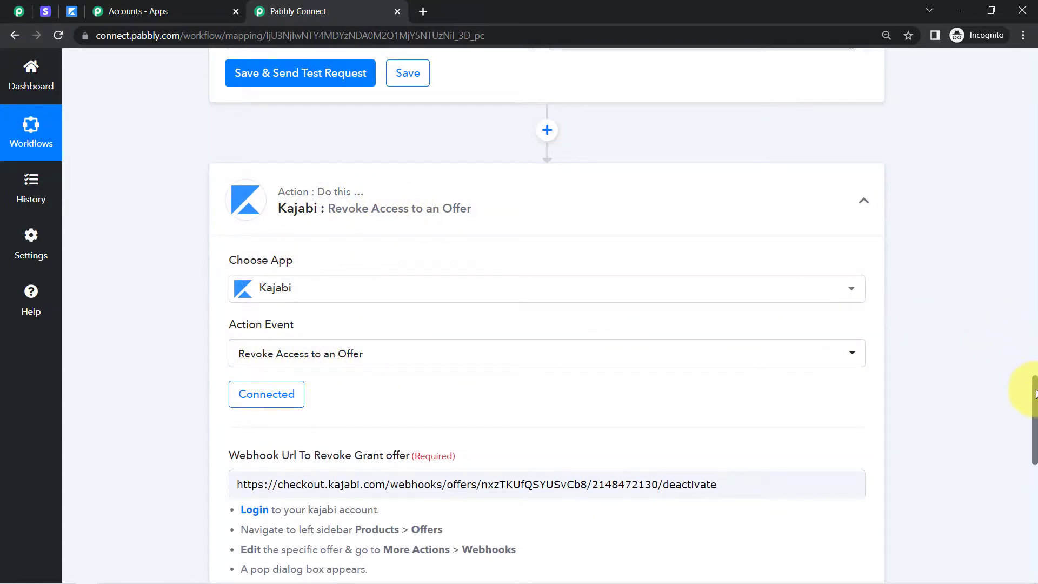
drag(1036, 394, 1005, 453)
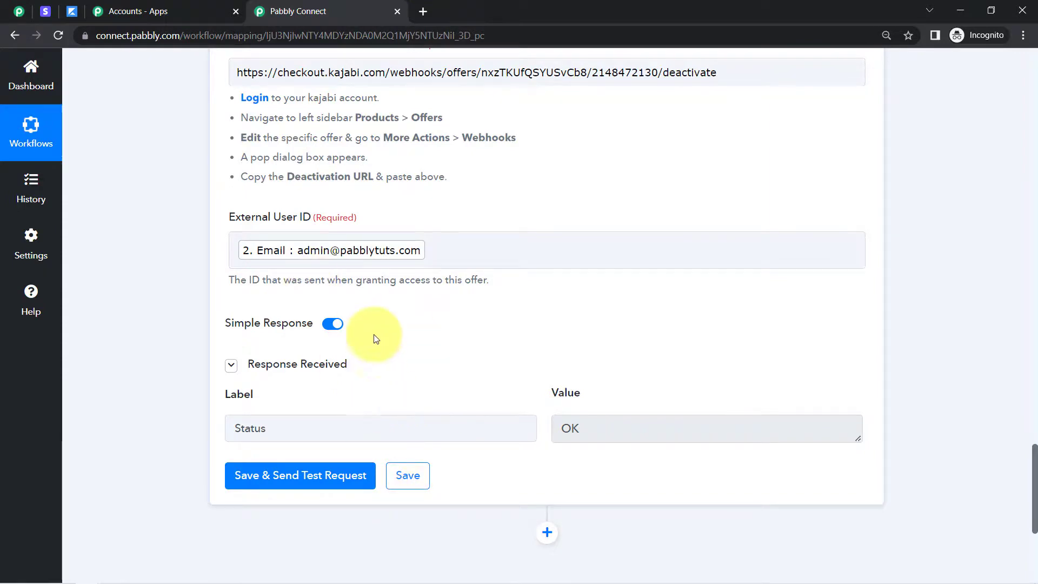
Return to the start of the workflow and collapse the Cancelled Subscription and Retrieve a Customer by ID steps
drag(1035, 455, 1028, 8)
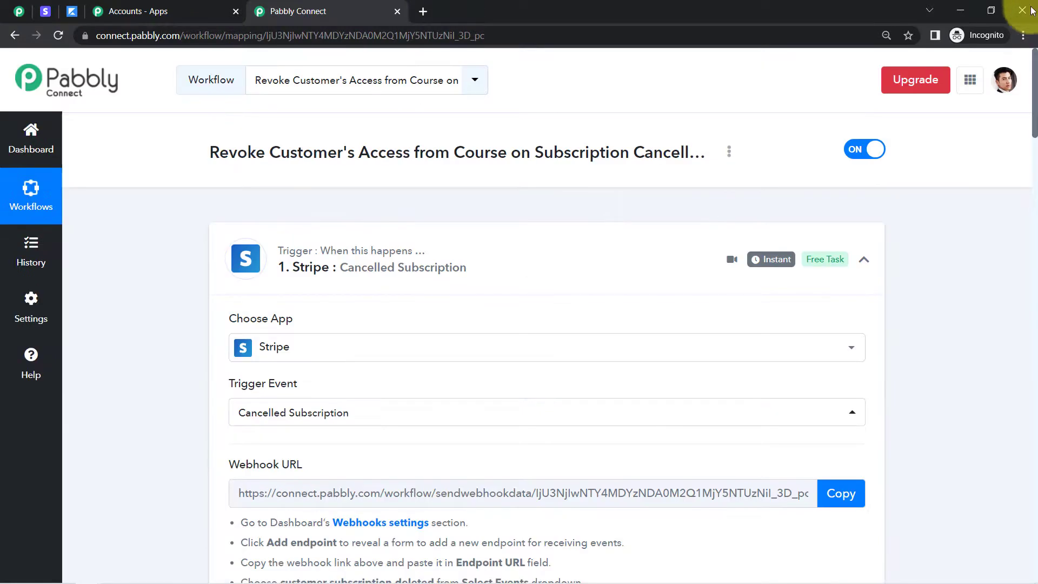
click(459, 269)
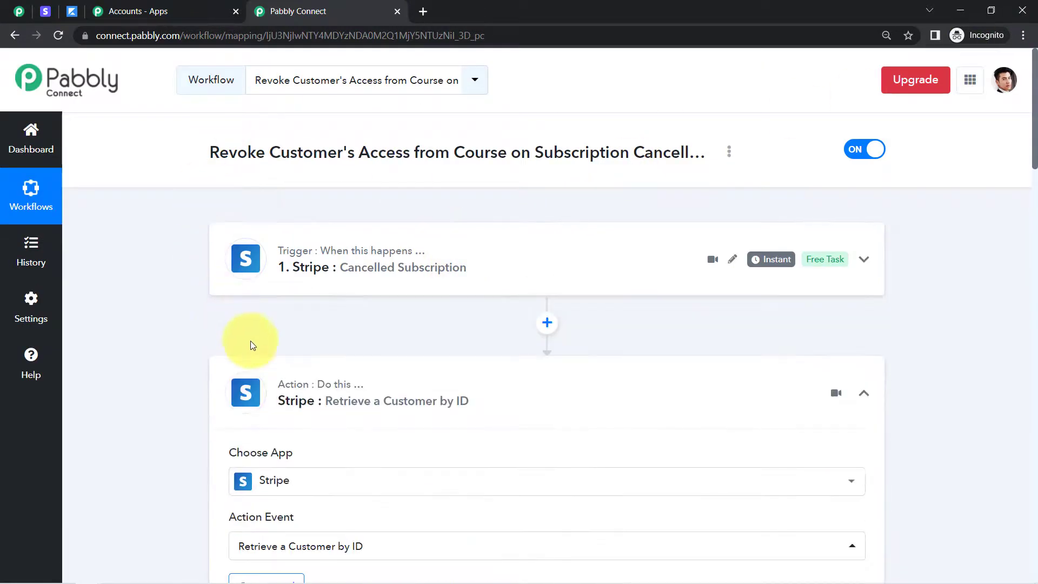
click(274, 395)
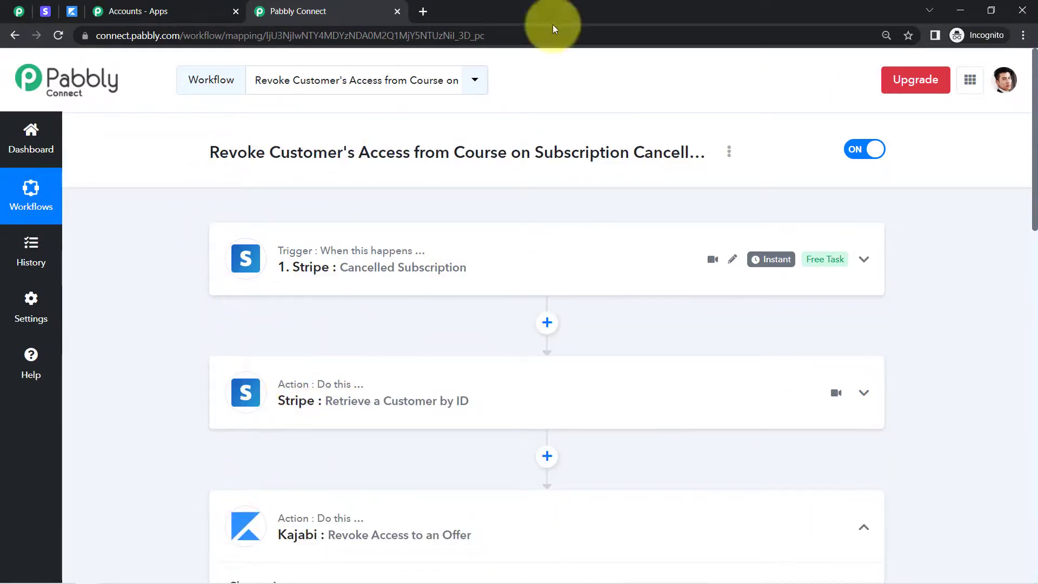
Generate a share link for the revoke workflow and select the whole link
click(729, 153)
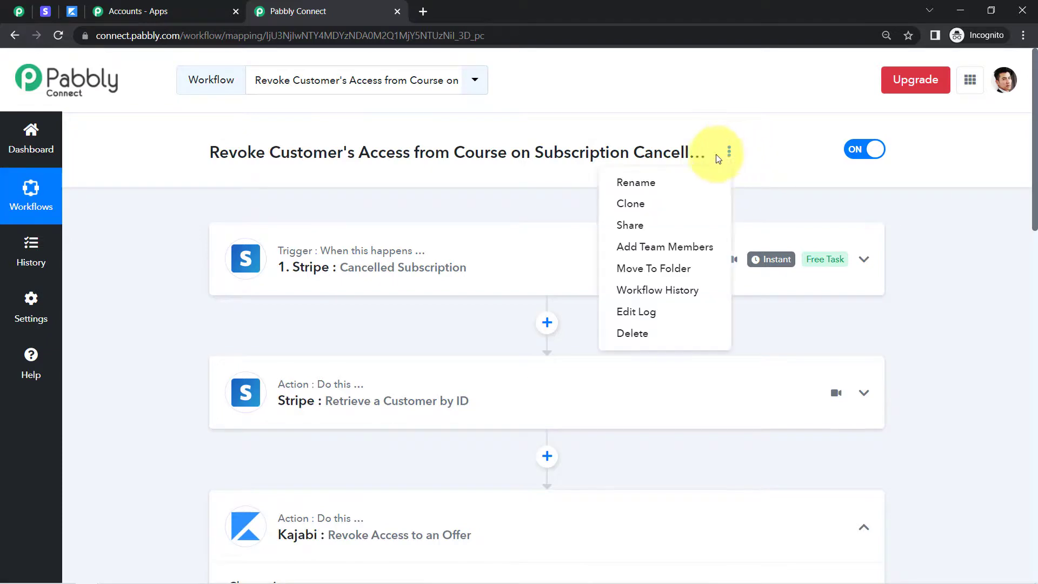
click(630, 223)
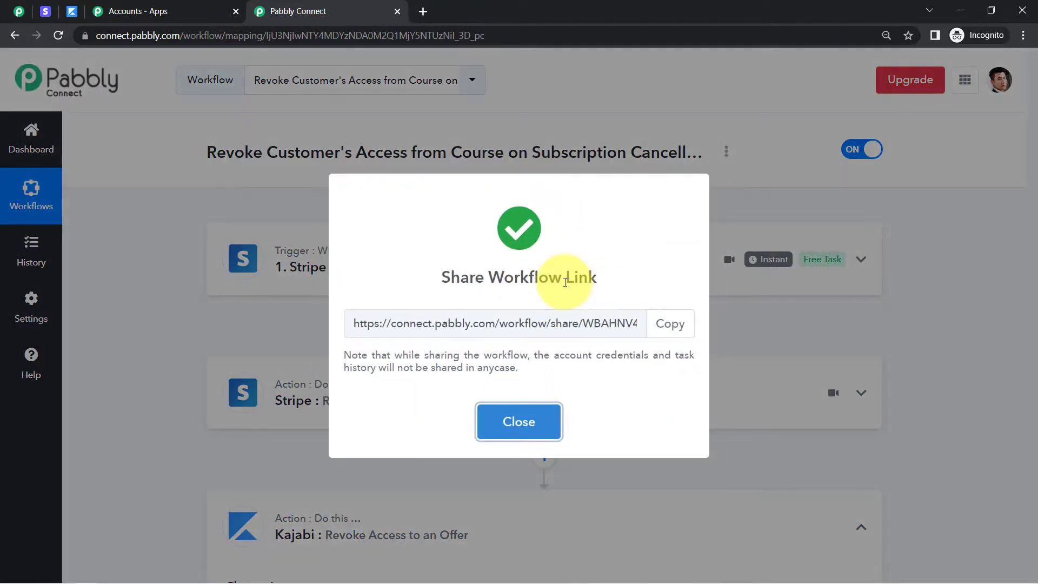
click(431, 327)
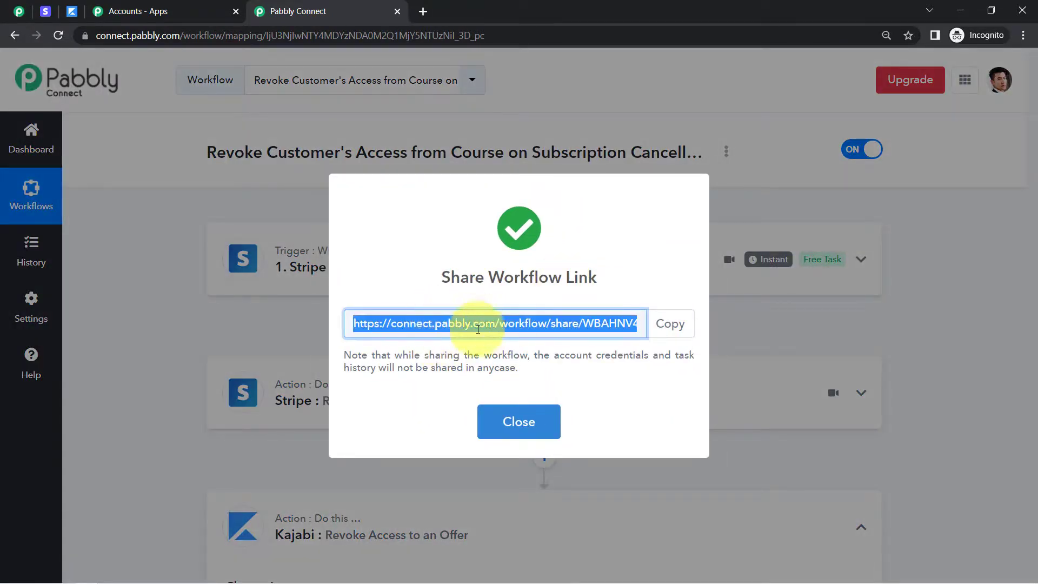